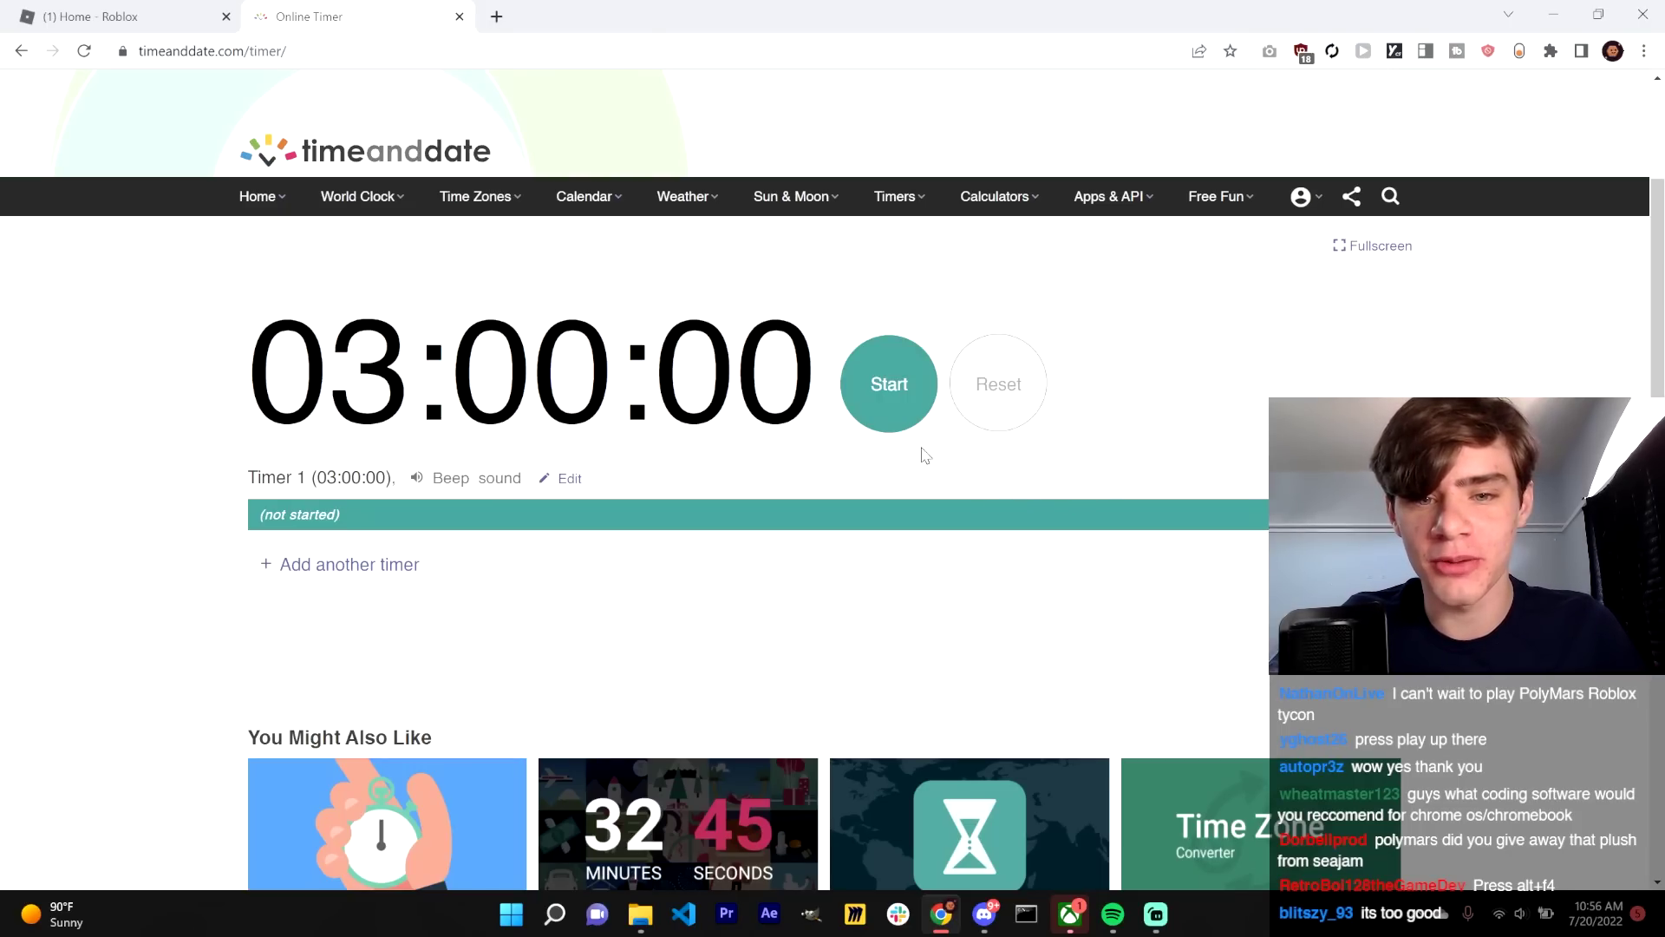
# - Start the online timer counting down from 03:00:00
pyautogui.click(886, 396)
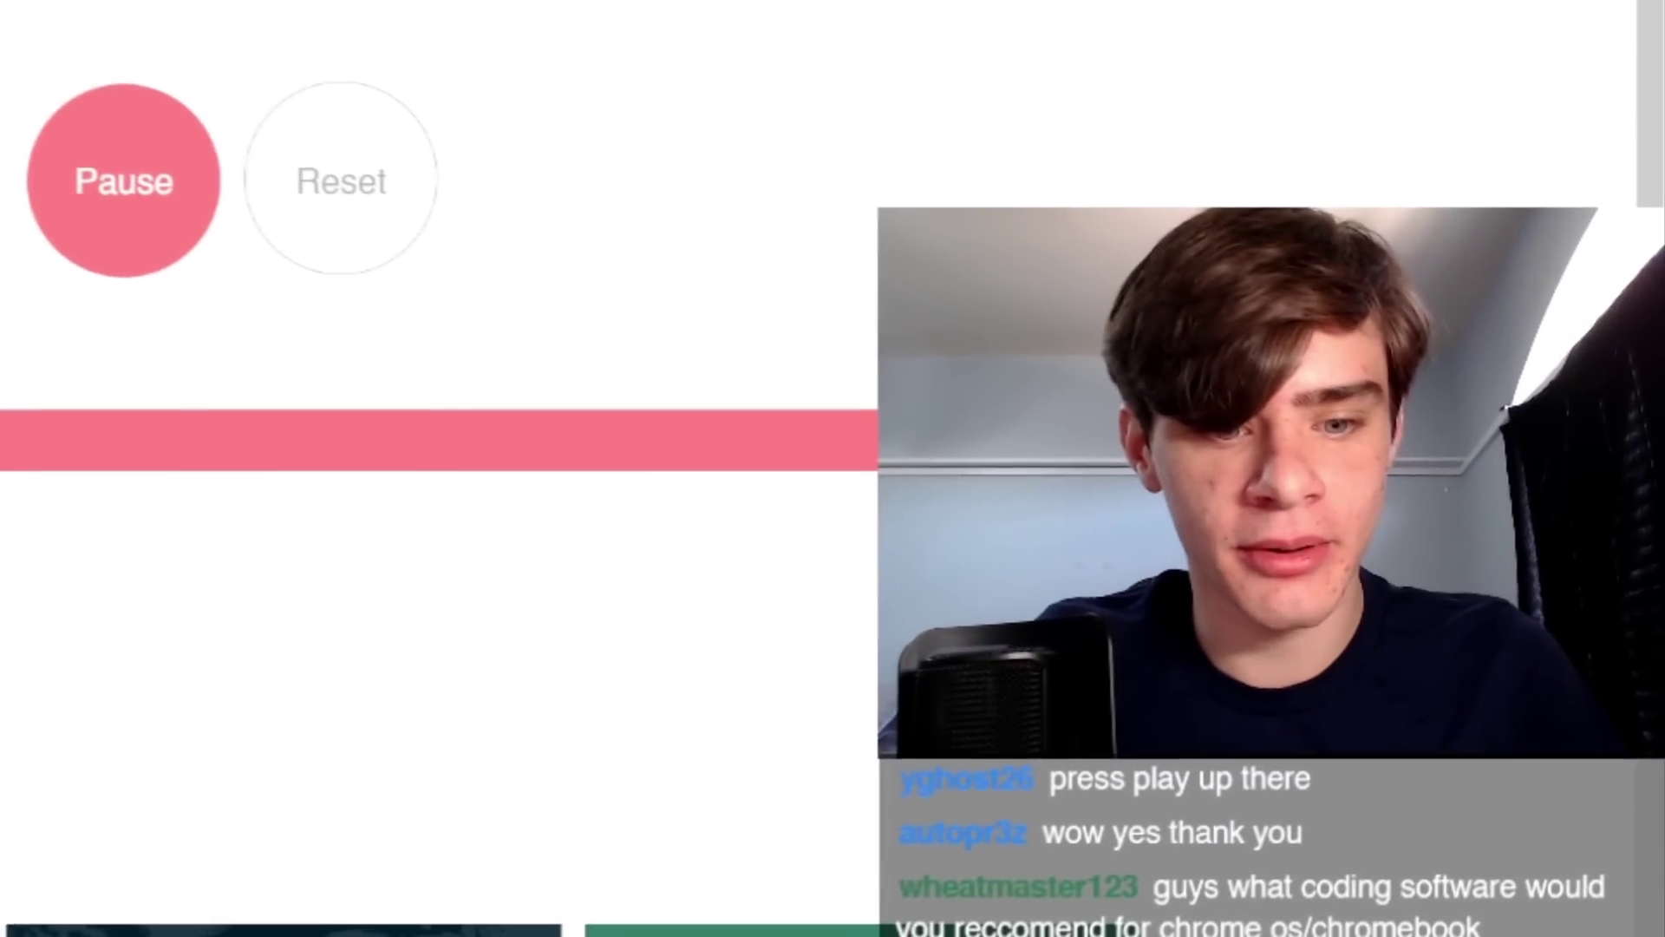
# - Launch Roblox Studio from the system search and open the Baseplate place
pyautogui.press('super')
pyautogui.write('roblox')
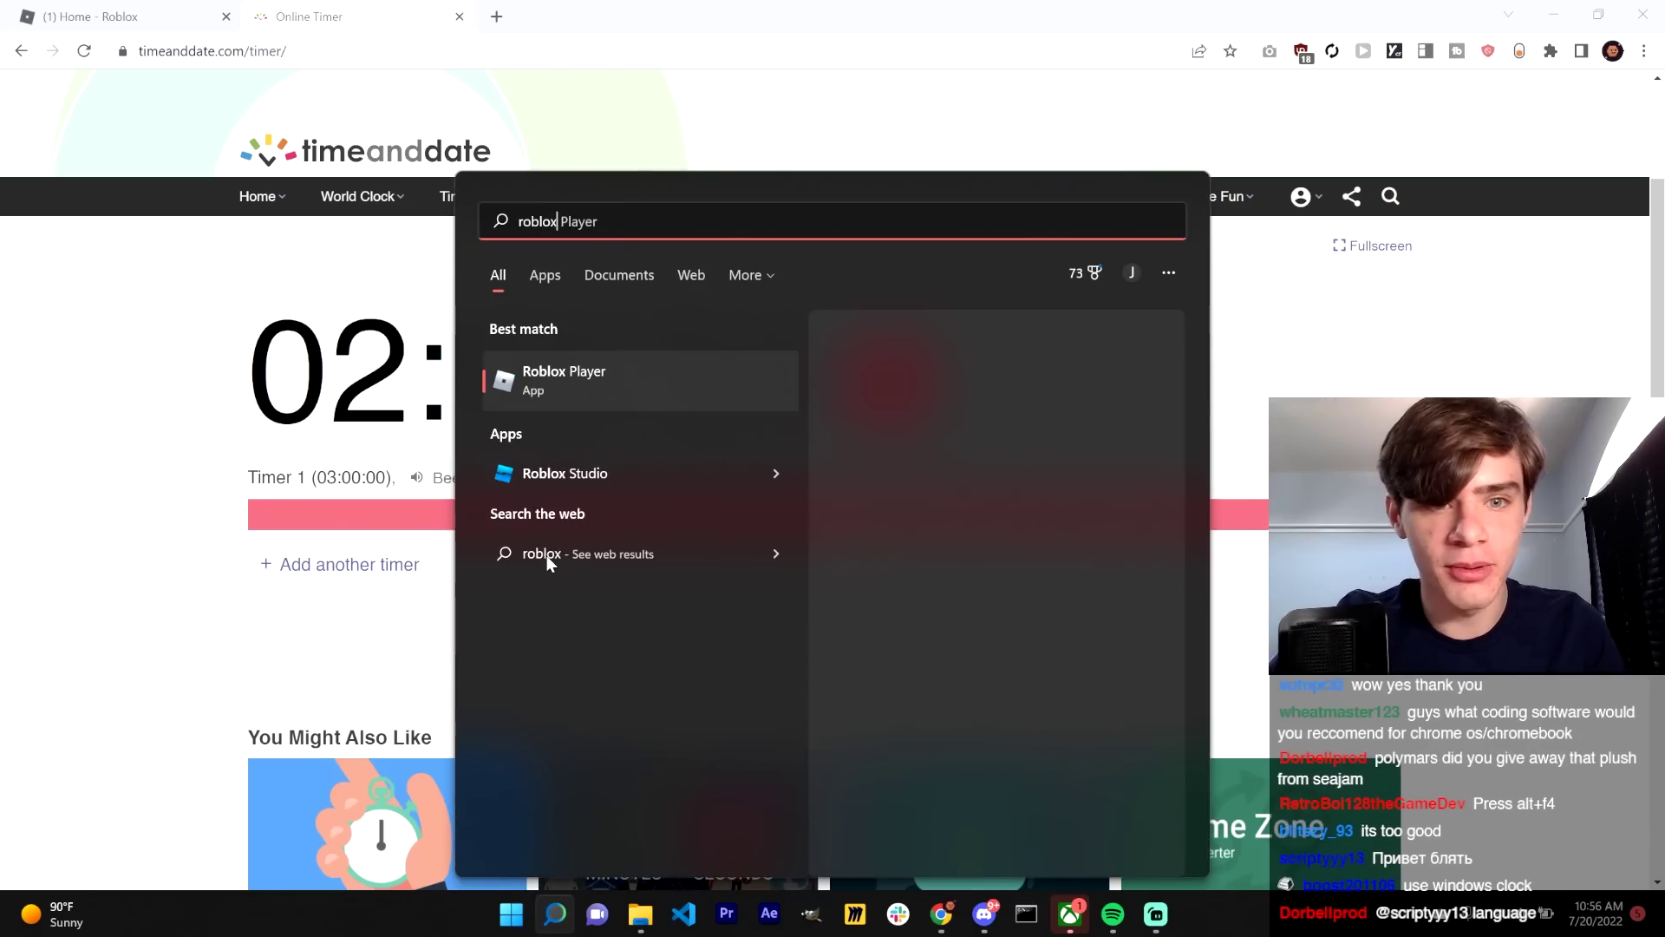
pyautogui.press('Down')
pyautogui.press('Return')
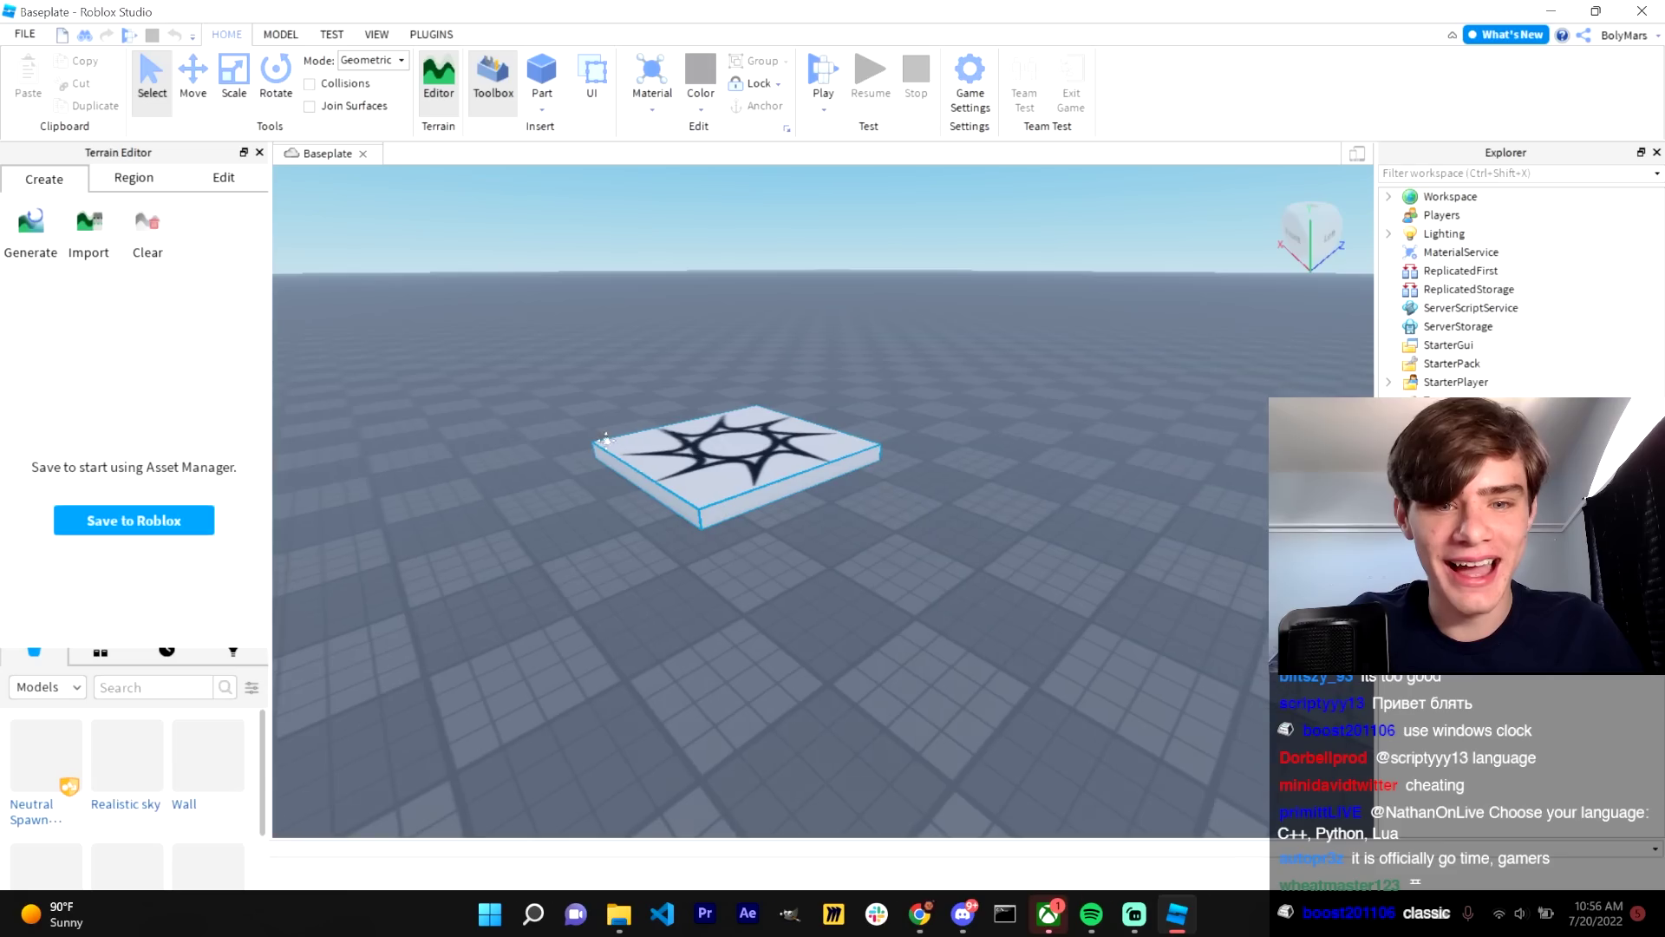
pyautogui.scroll(-3, 604, 438)
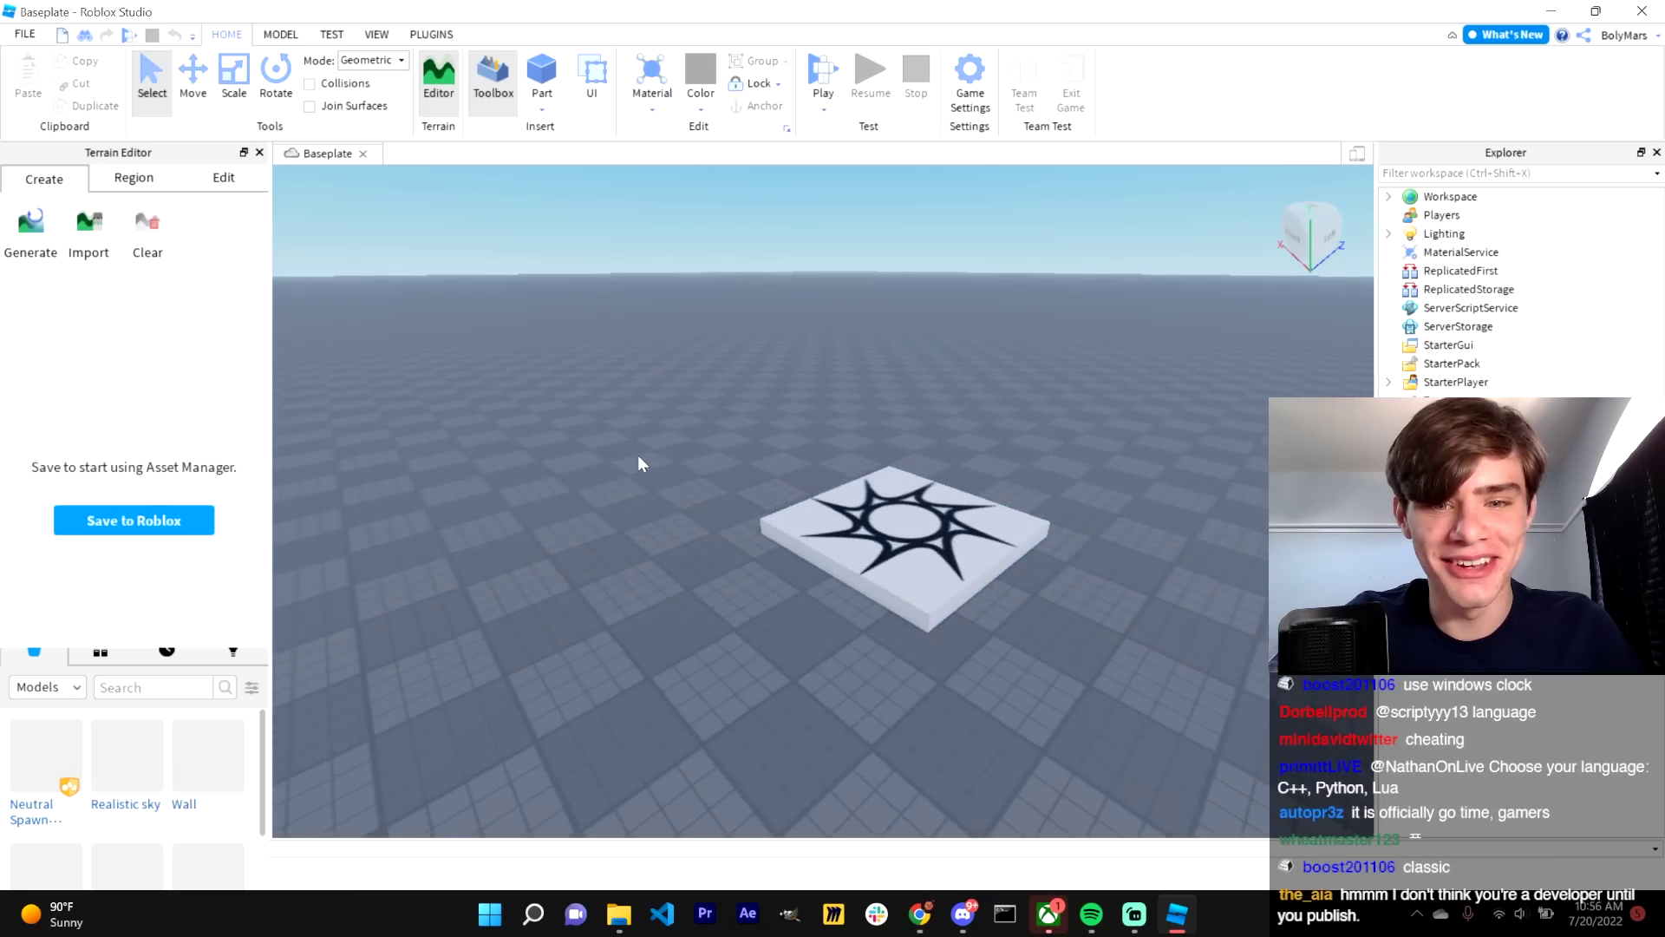
# - Playtest the Baseplate and walk the avatar forward and back
pyautogui.press('F5')
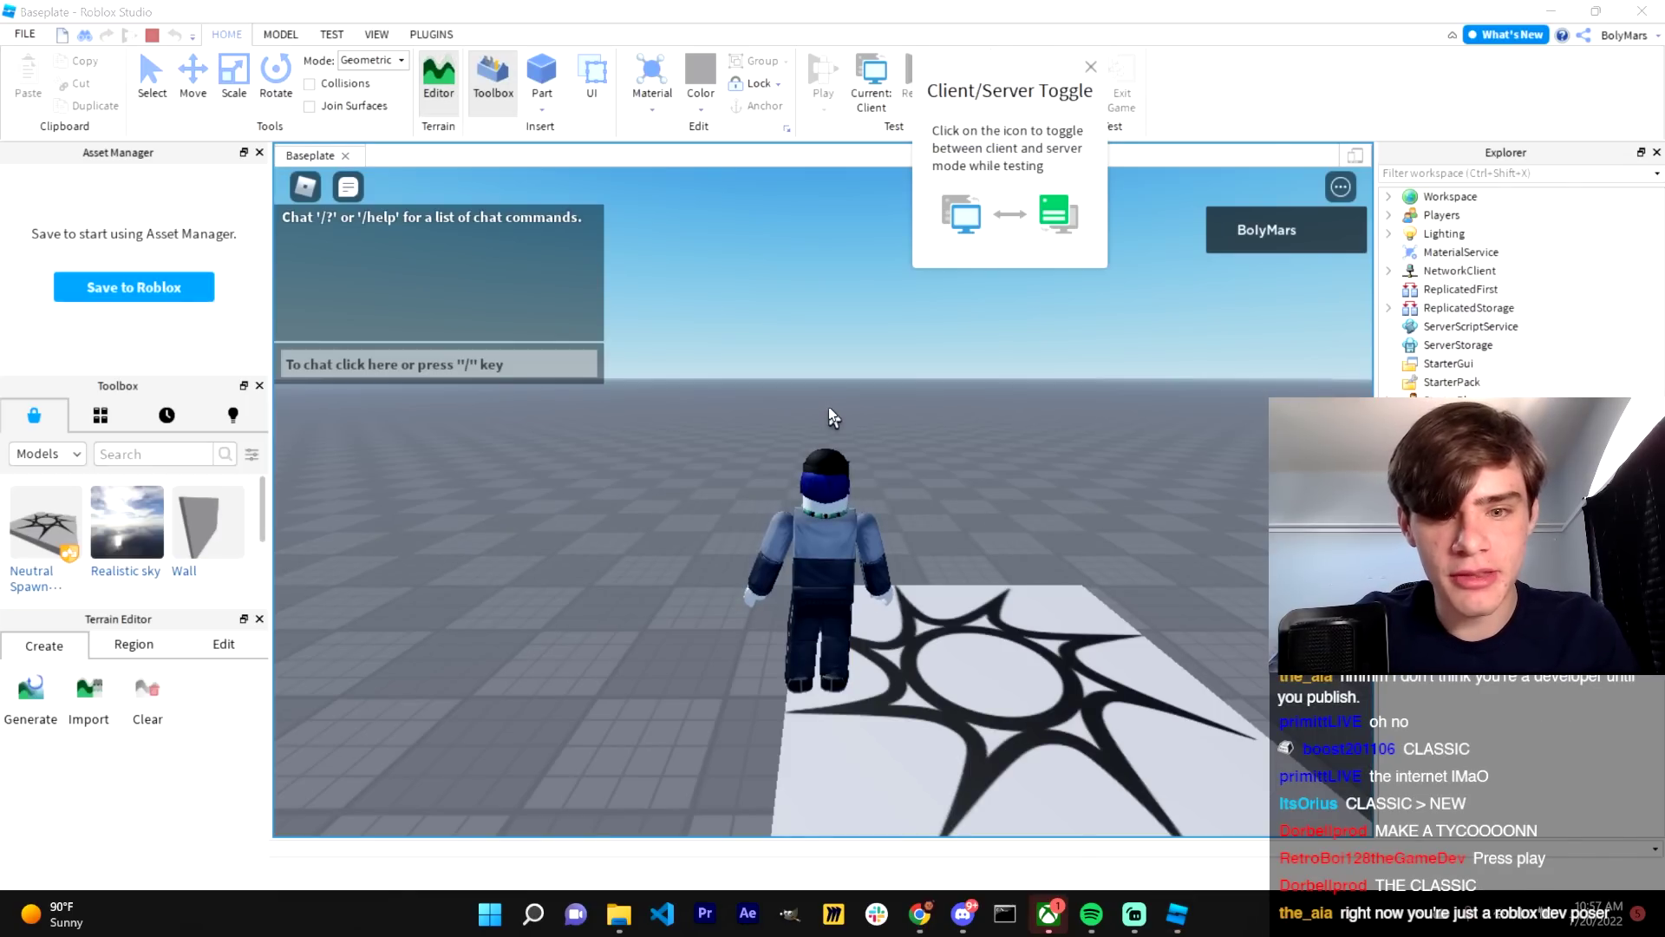
pyautogui.press('w')
pyautogui.press('s')
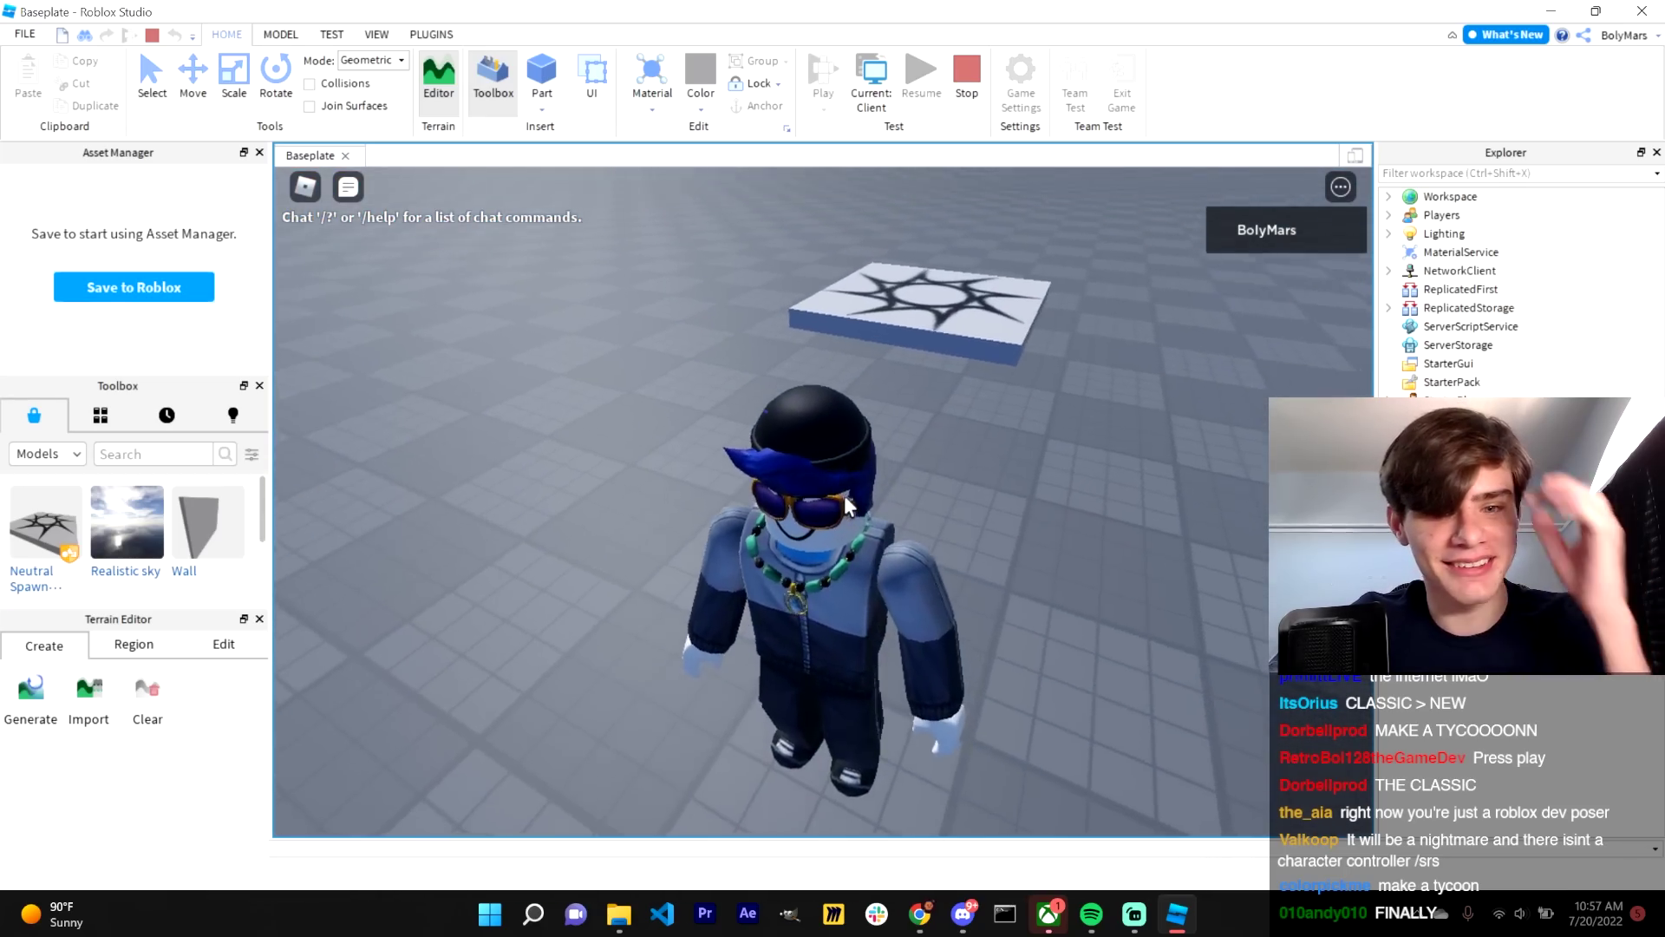
# - Stop testing, add a block part, make it taller, wider and deeper, then walk and jump around it
pyautogui.hotkey('shift', 'F5')
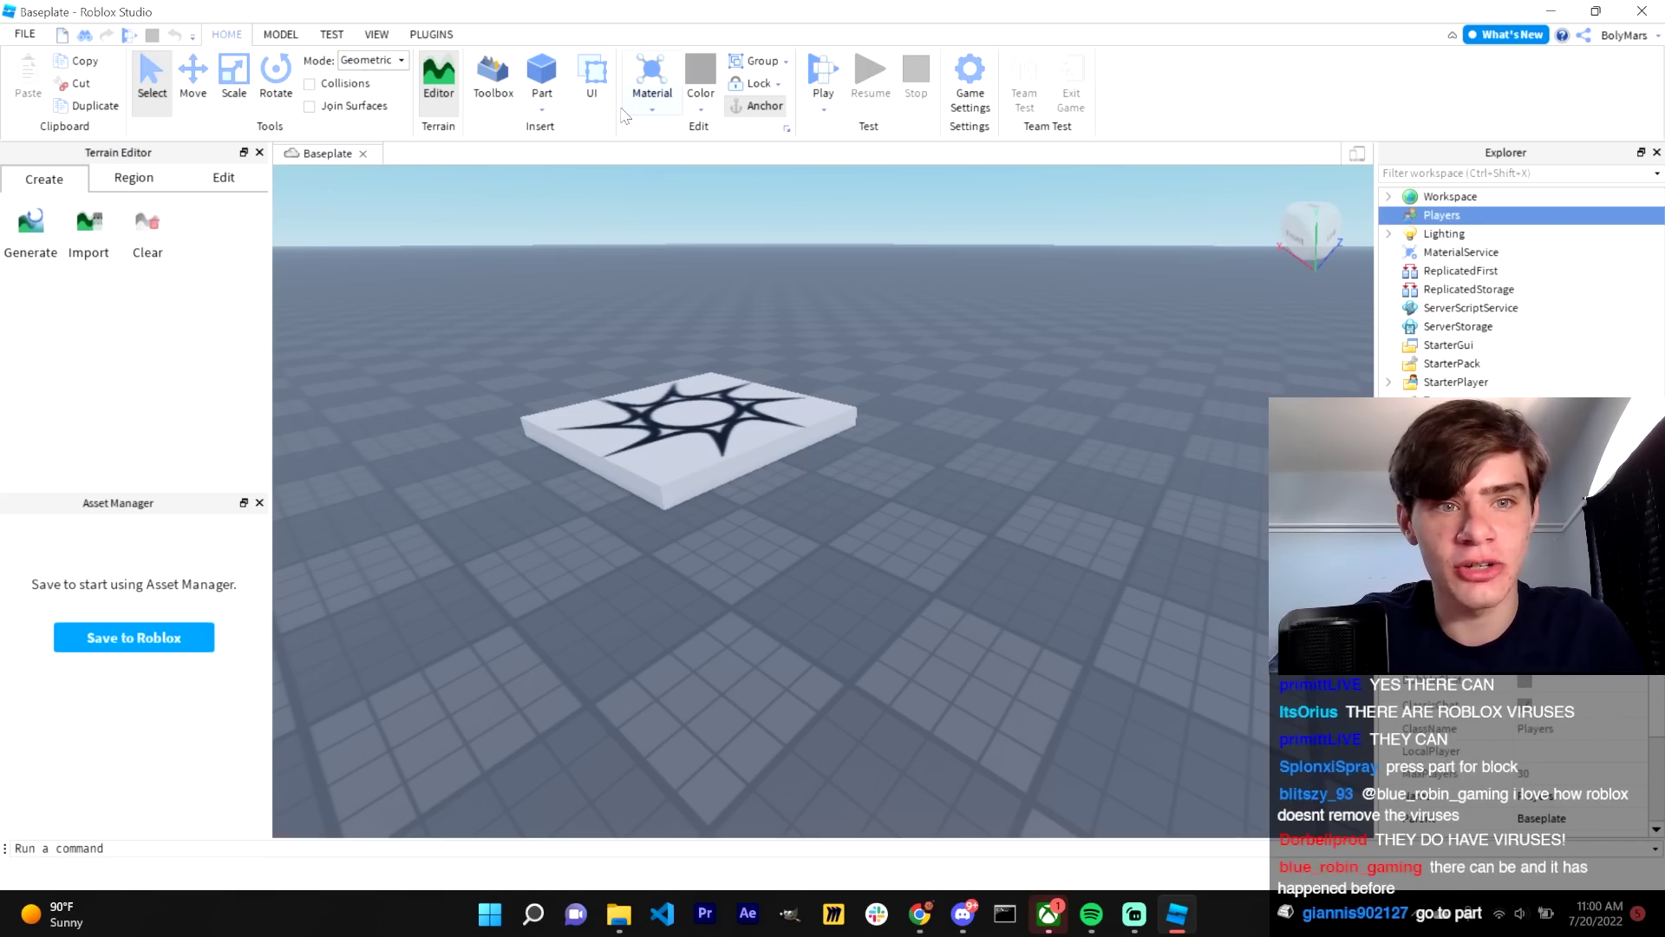
pyautogui.click(542, 73)
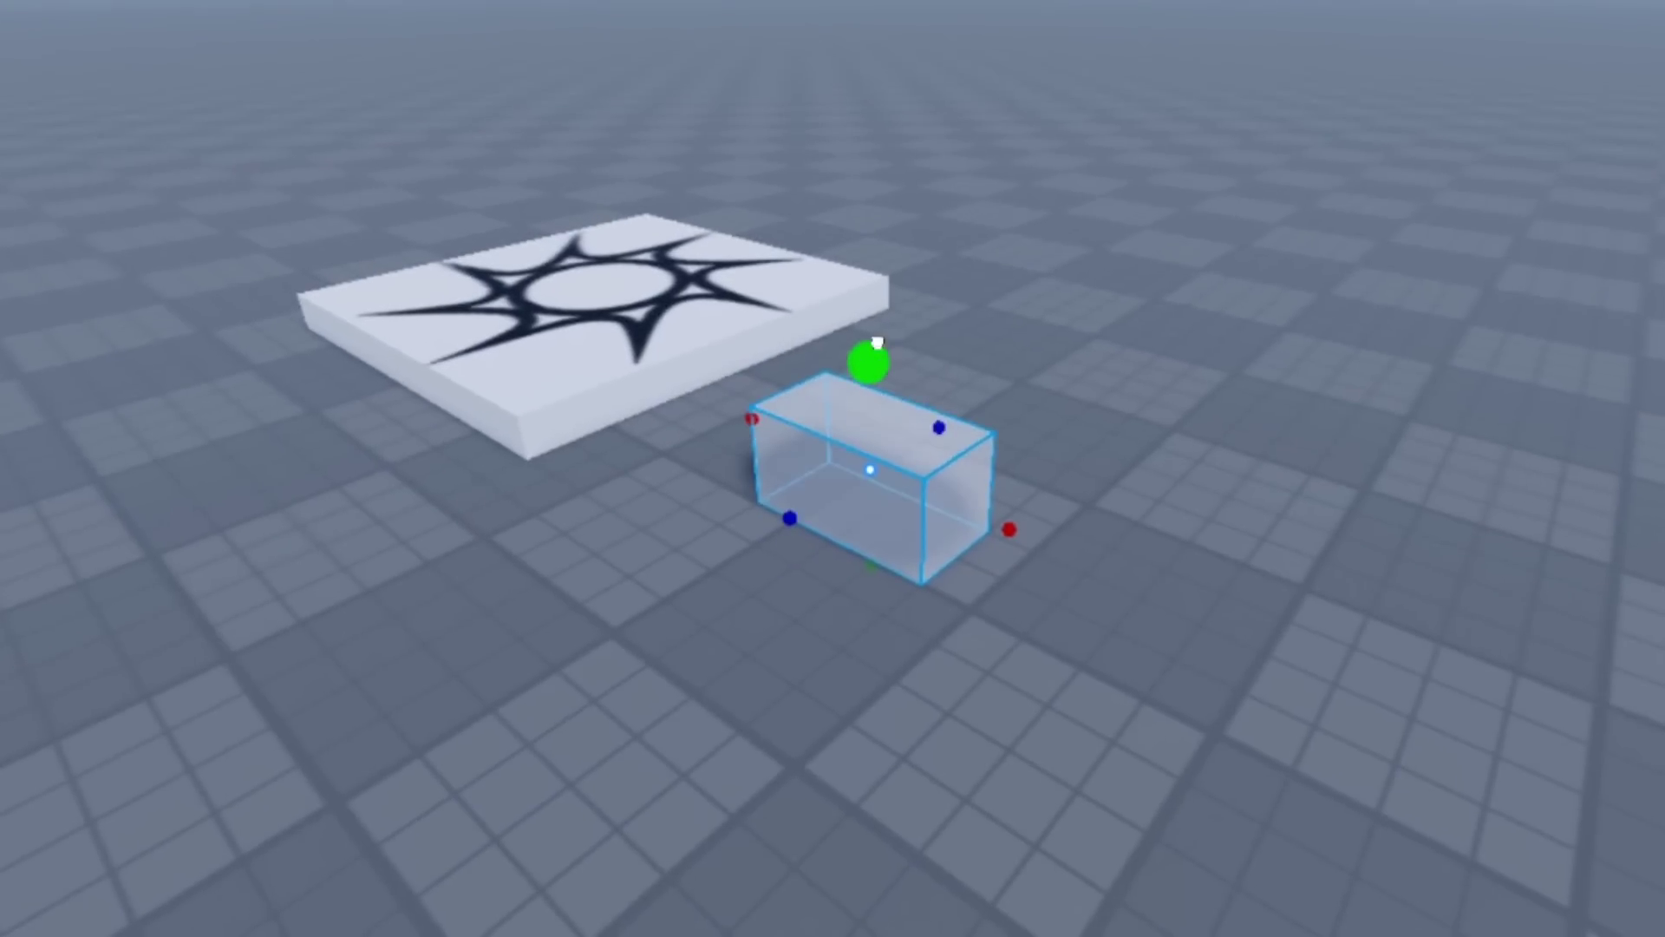
pyautogui.moveTo(811, 475); pyautogui.dragTo(865, 338)
pyautogui.moveTo(969, 520); pyautogui.dragTo(1006, 486)
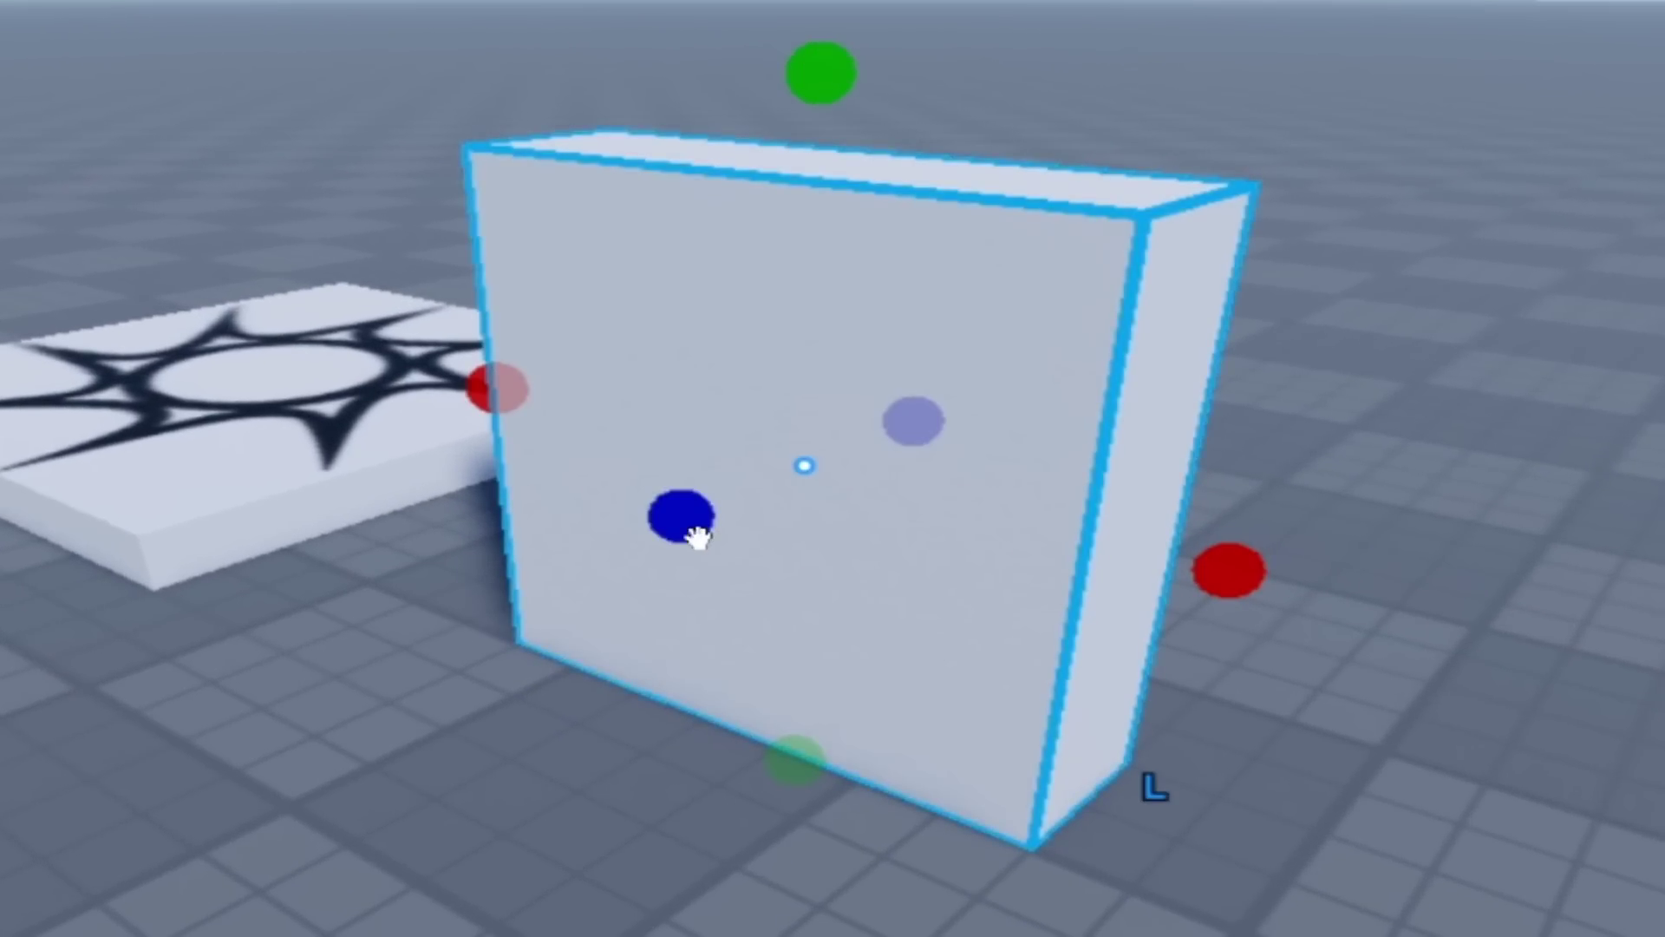
pyautogui.moveTo(691, 530); pyautogui.dragTo(550, 521)
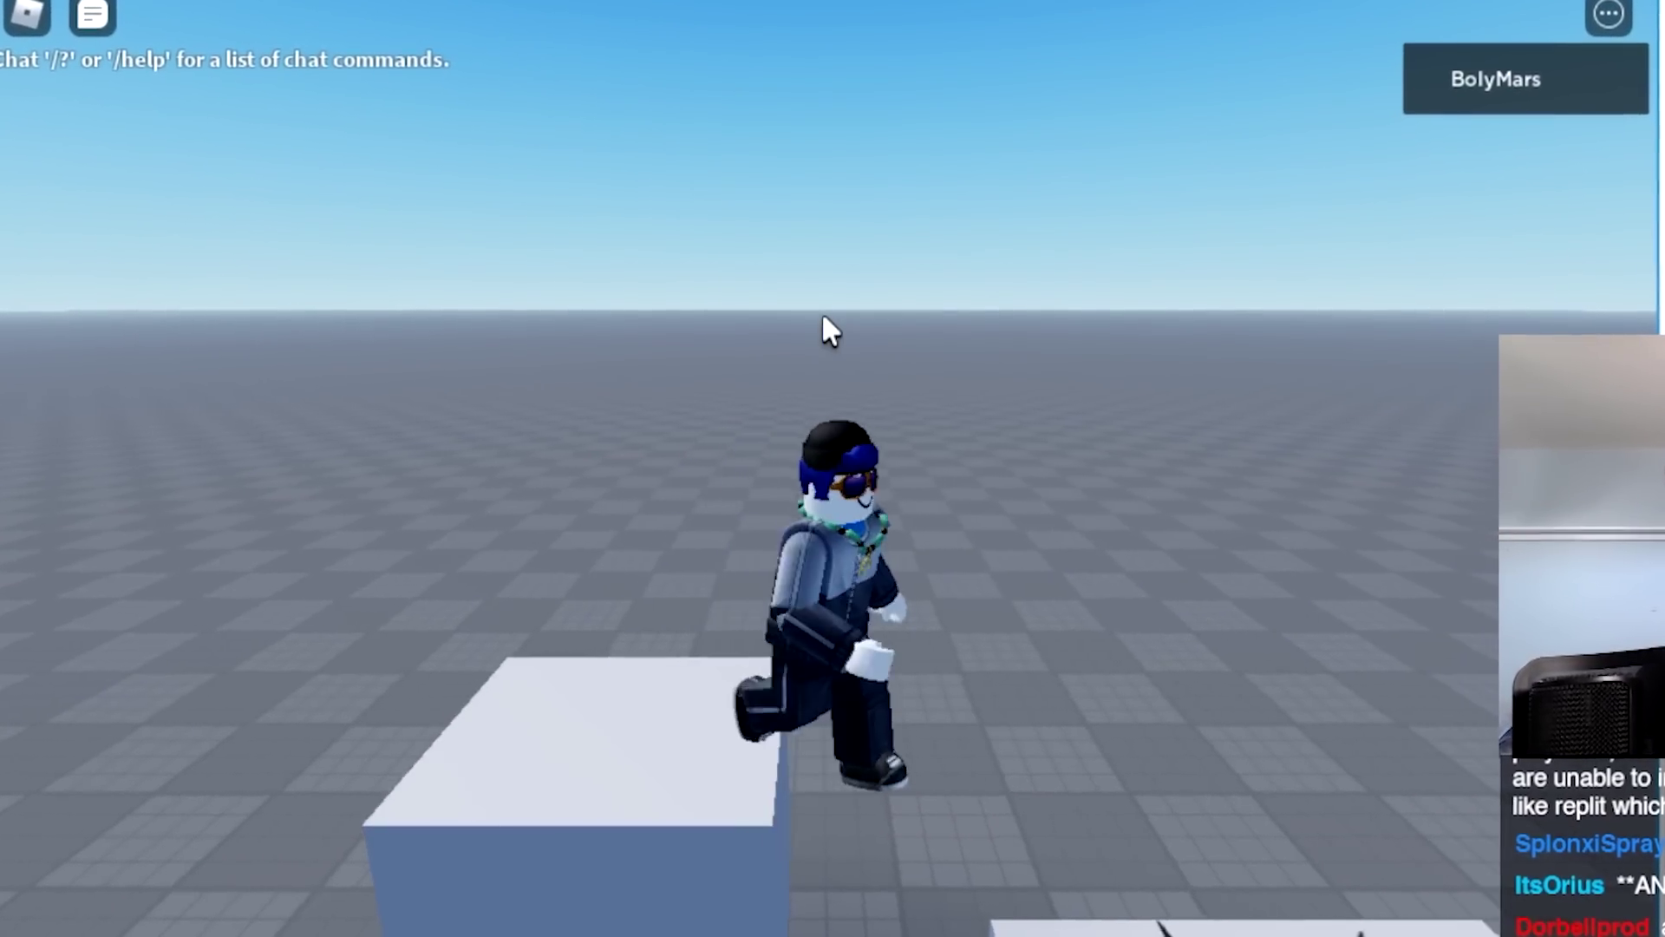
pyautogui.press('w')
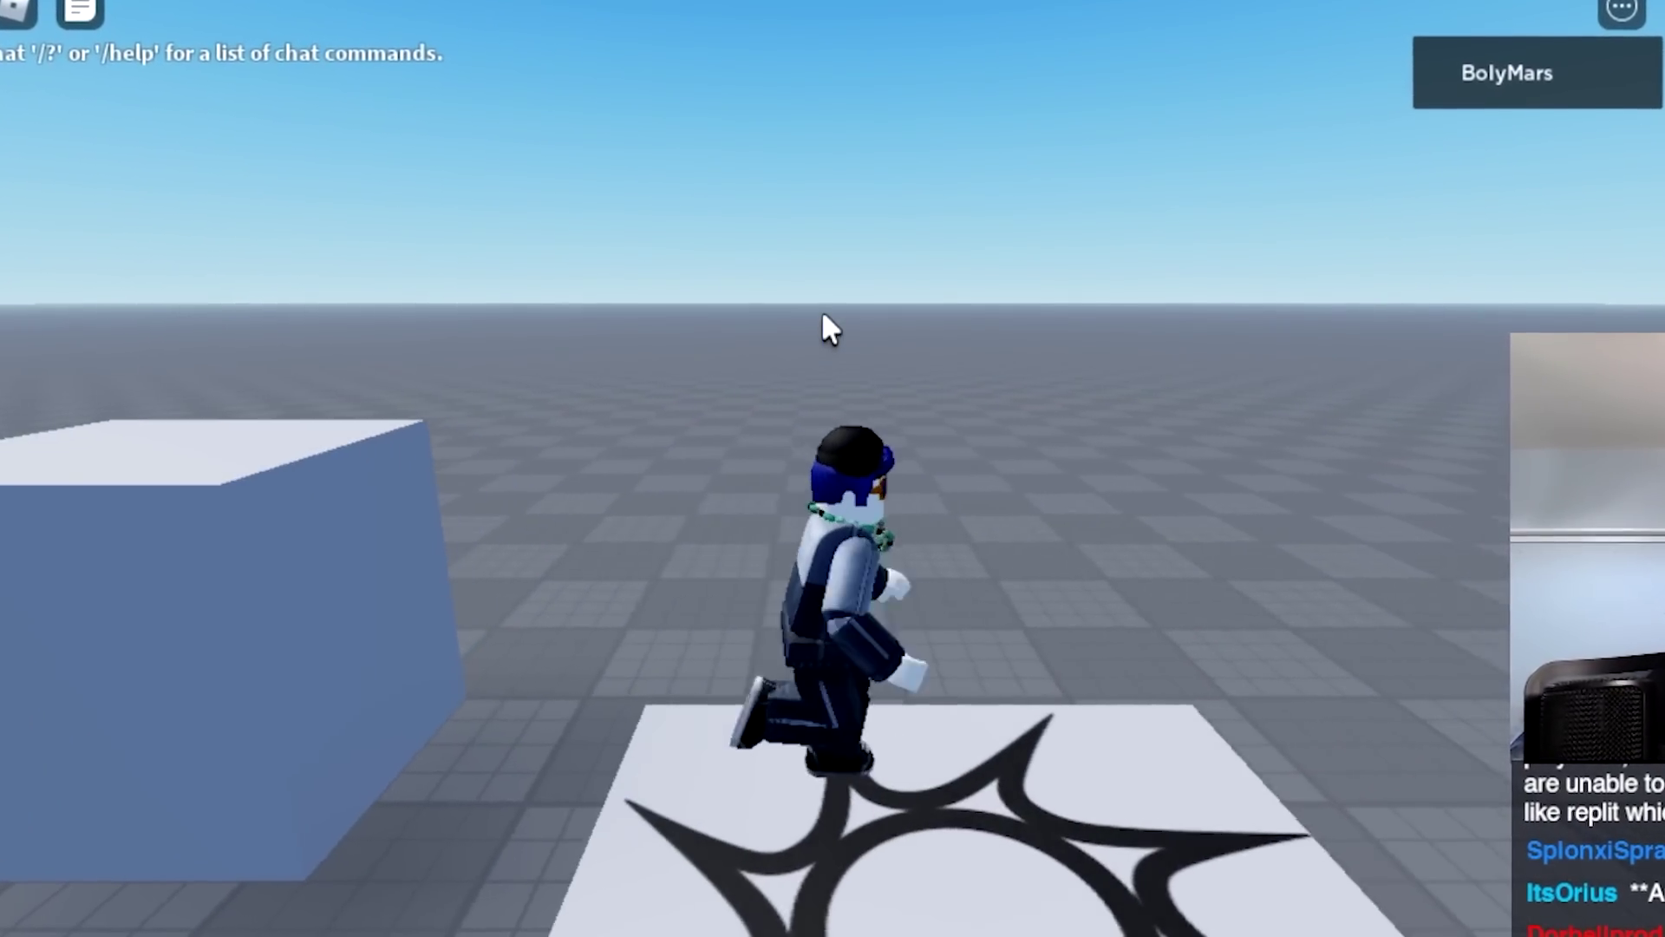
pyautogui.press('space')
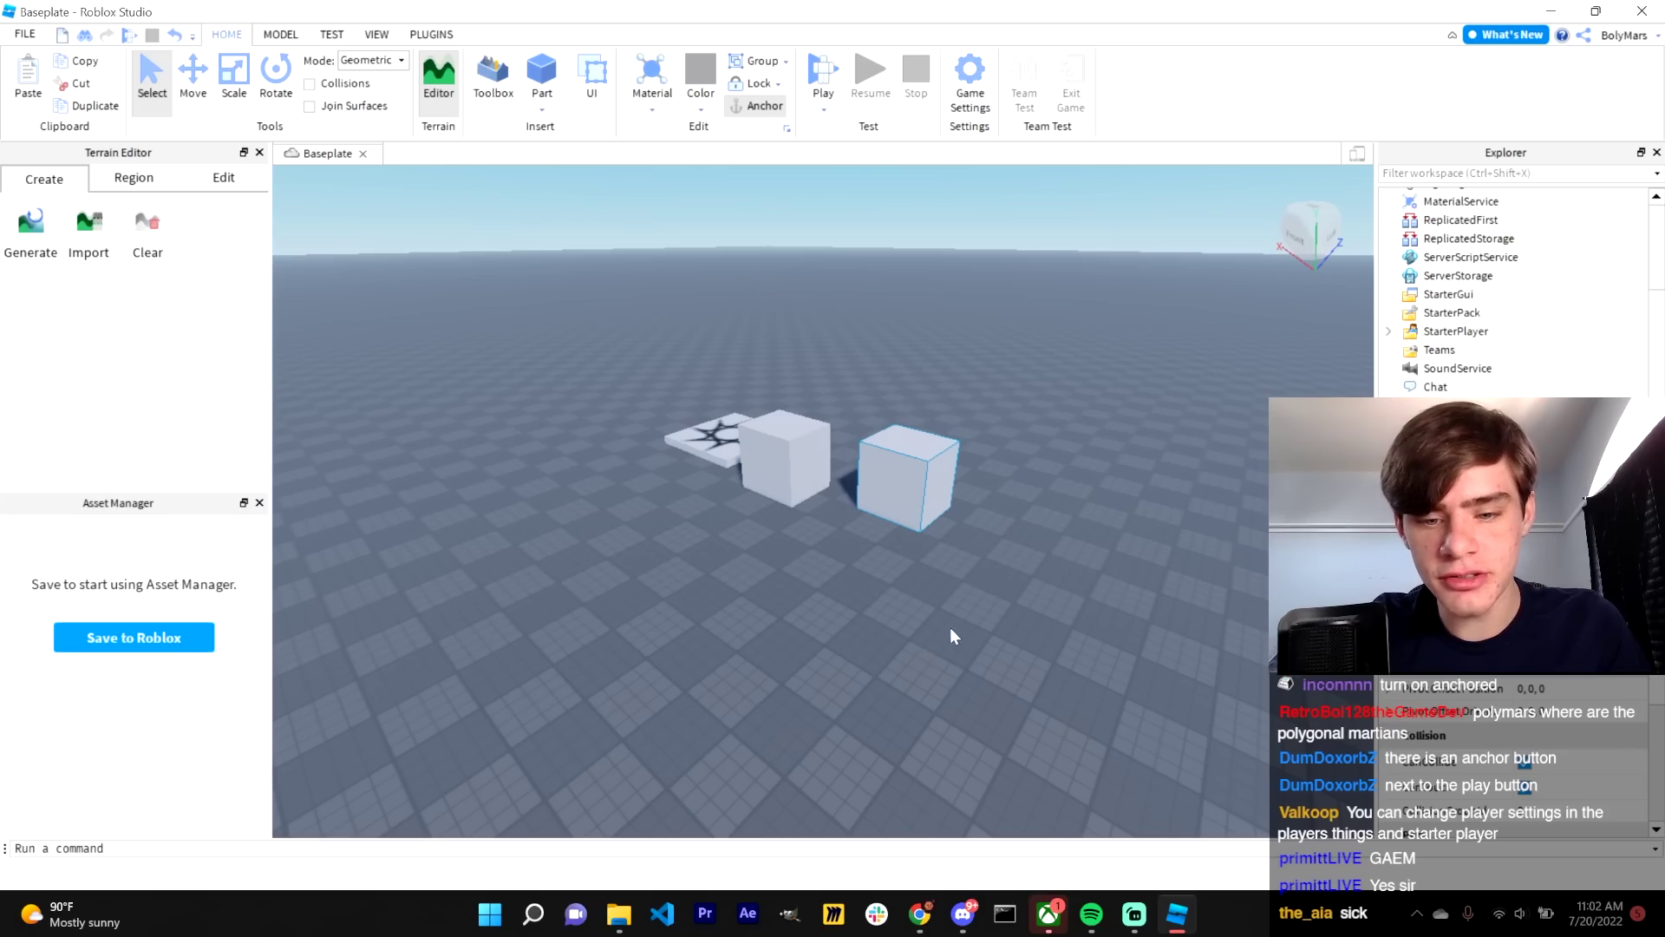
# - Open wikiHow's 'How to Make a Kill Block on Roblox' and scroll to the Part 3 script code
pyautogui.click(926, 921)
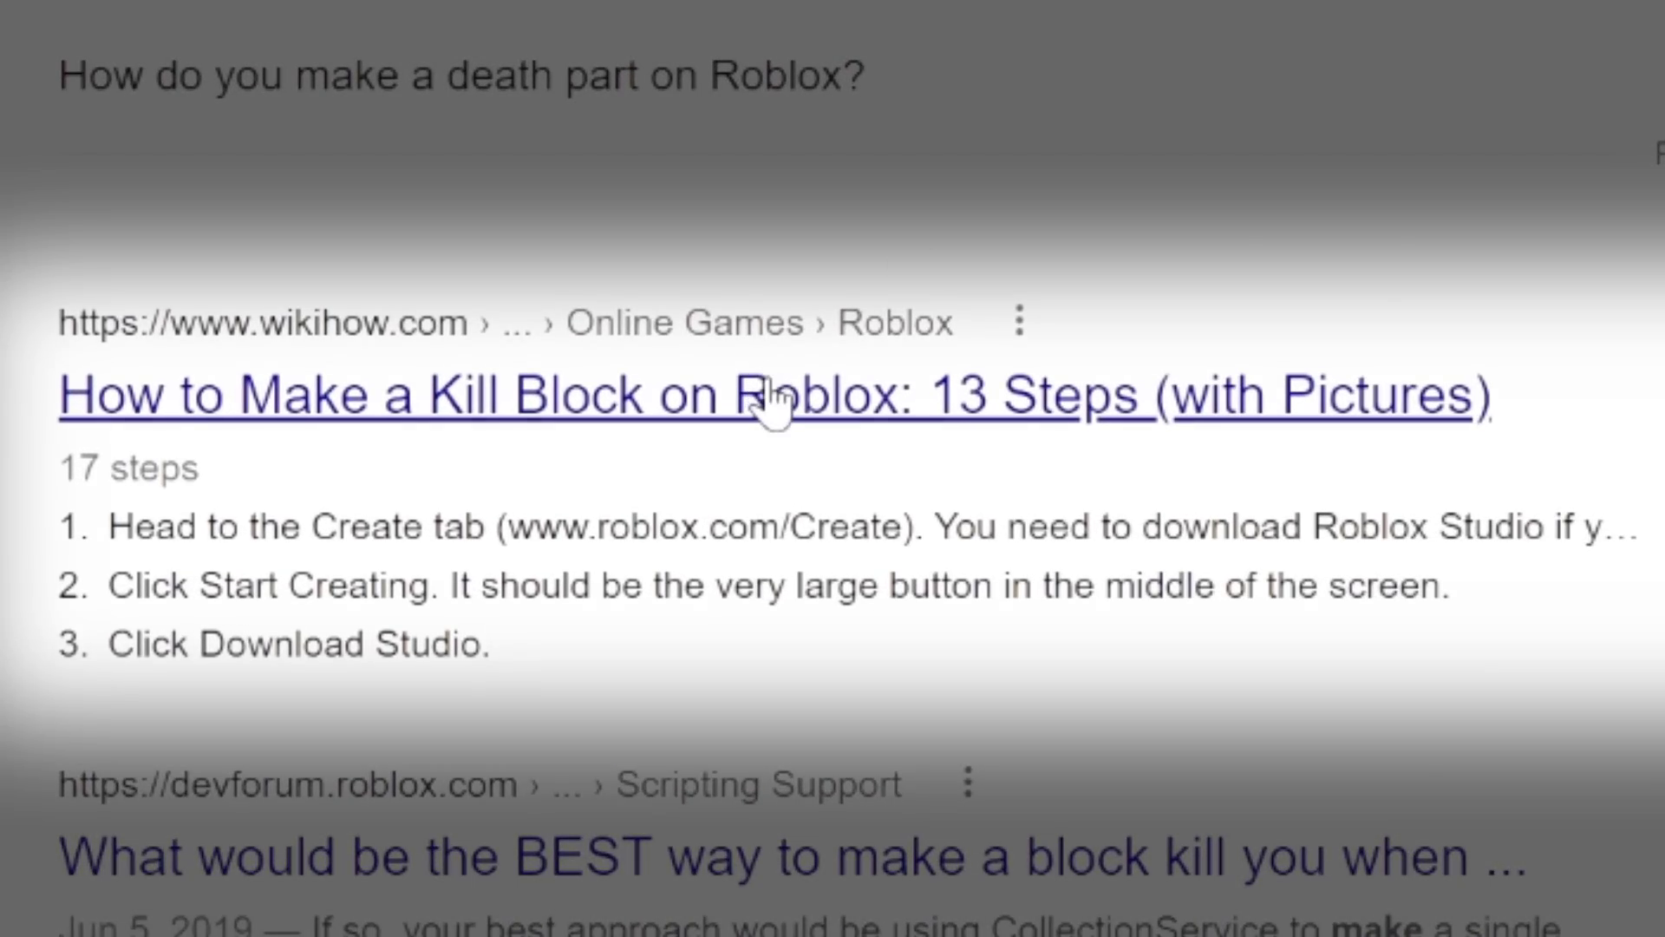
pyautogui.click(768, 397)
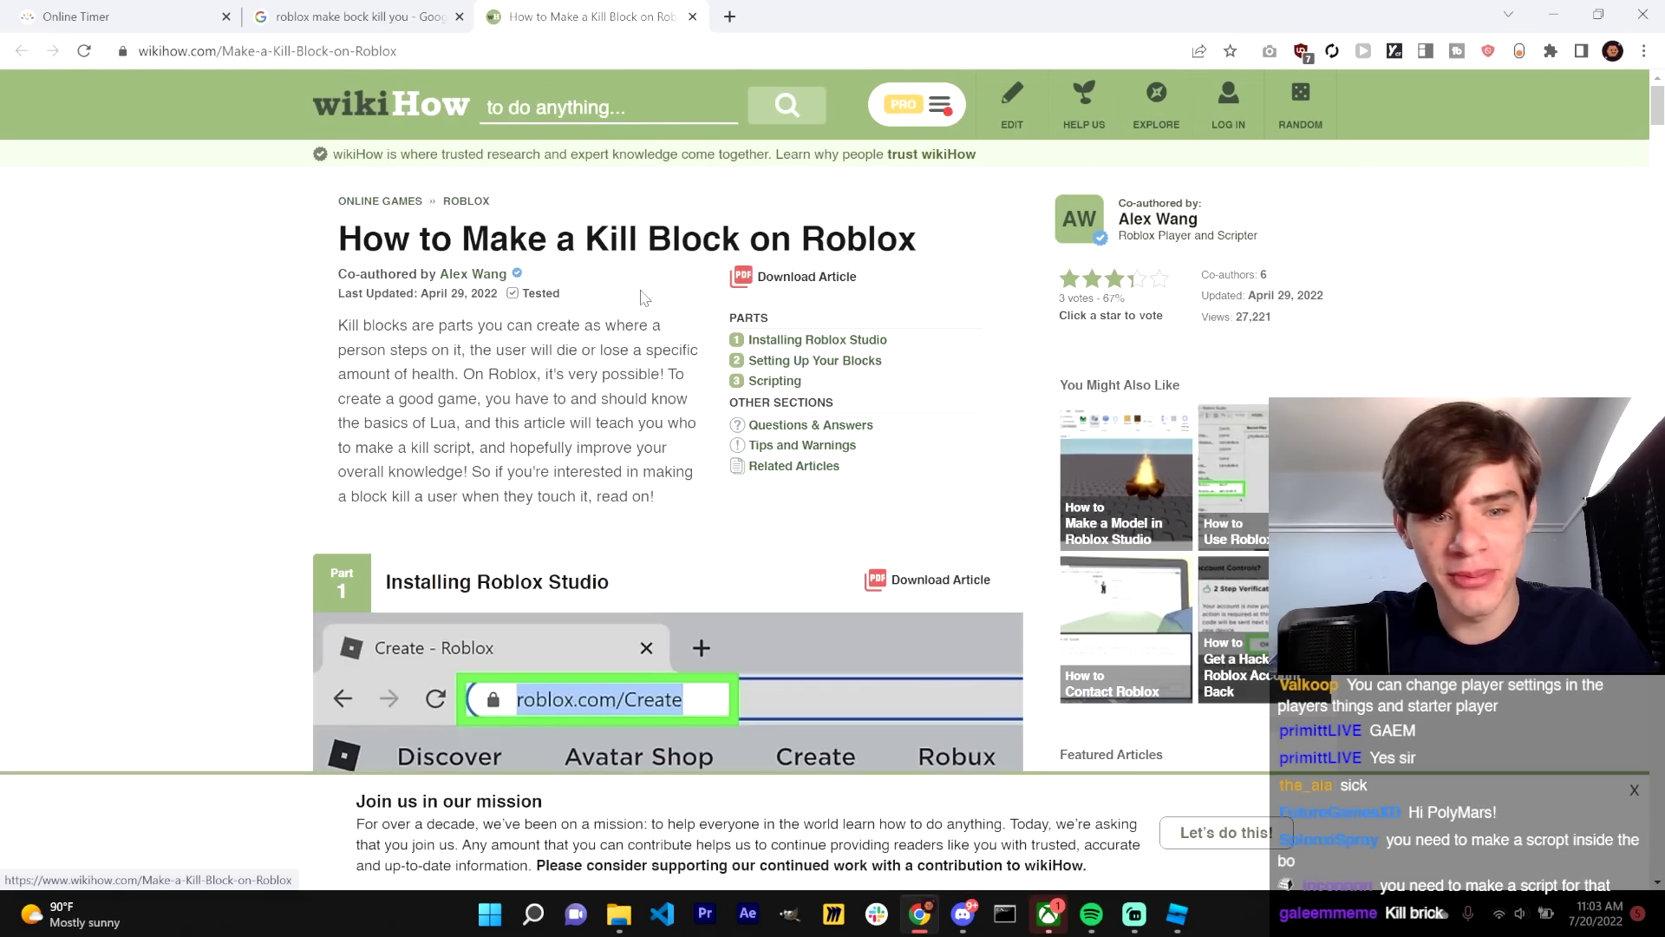
pyautogui.scroll(-10, 643, 298)
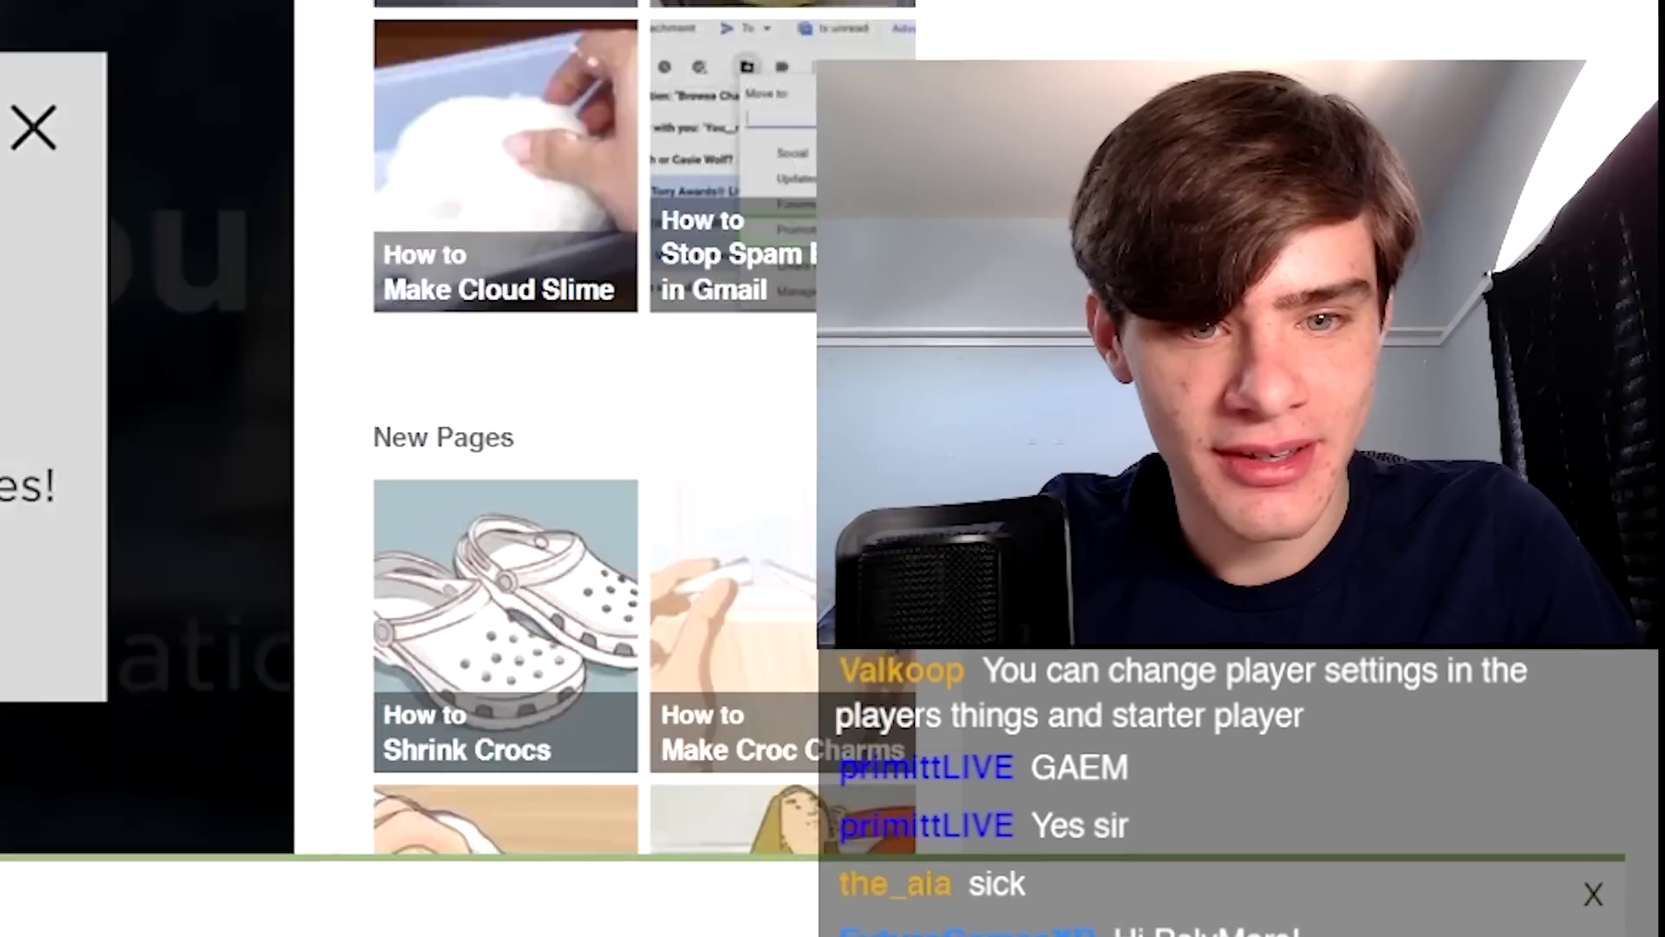
pyautogui.scroll(-12, 621, 368)
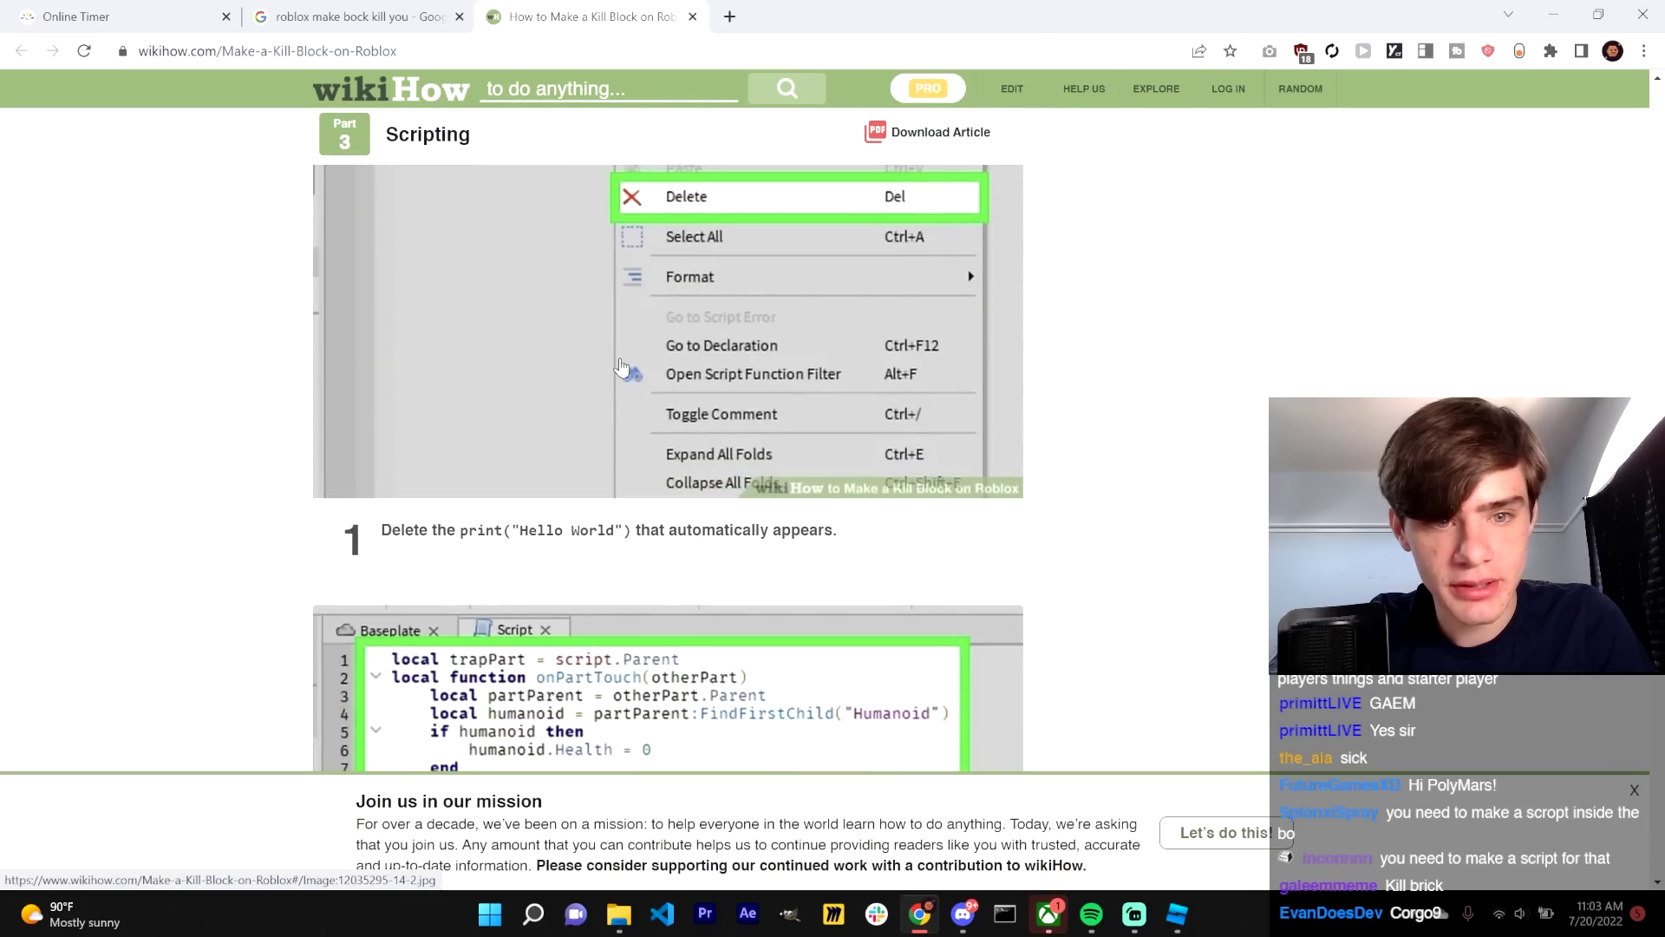
pyautogui.scroll(-2, 621, 368)
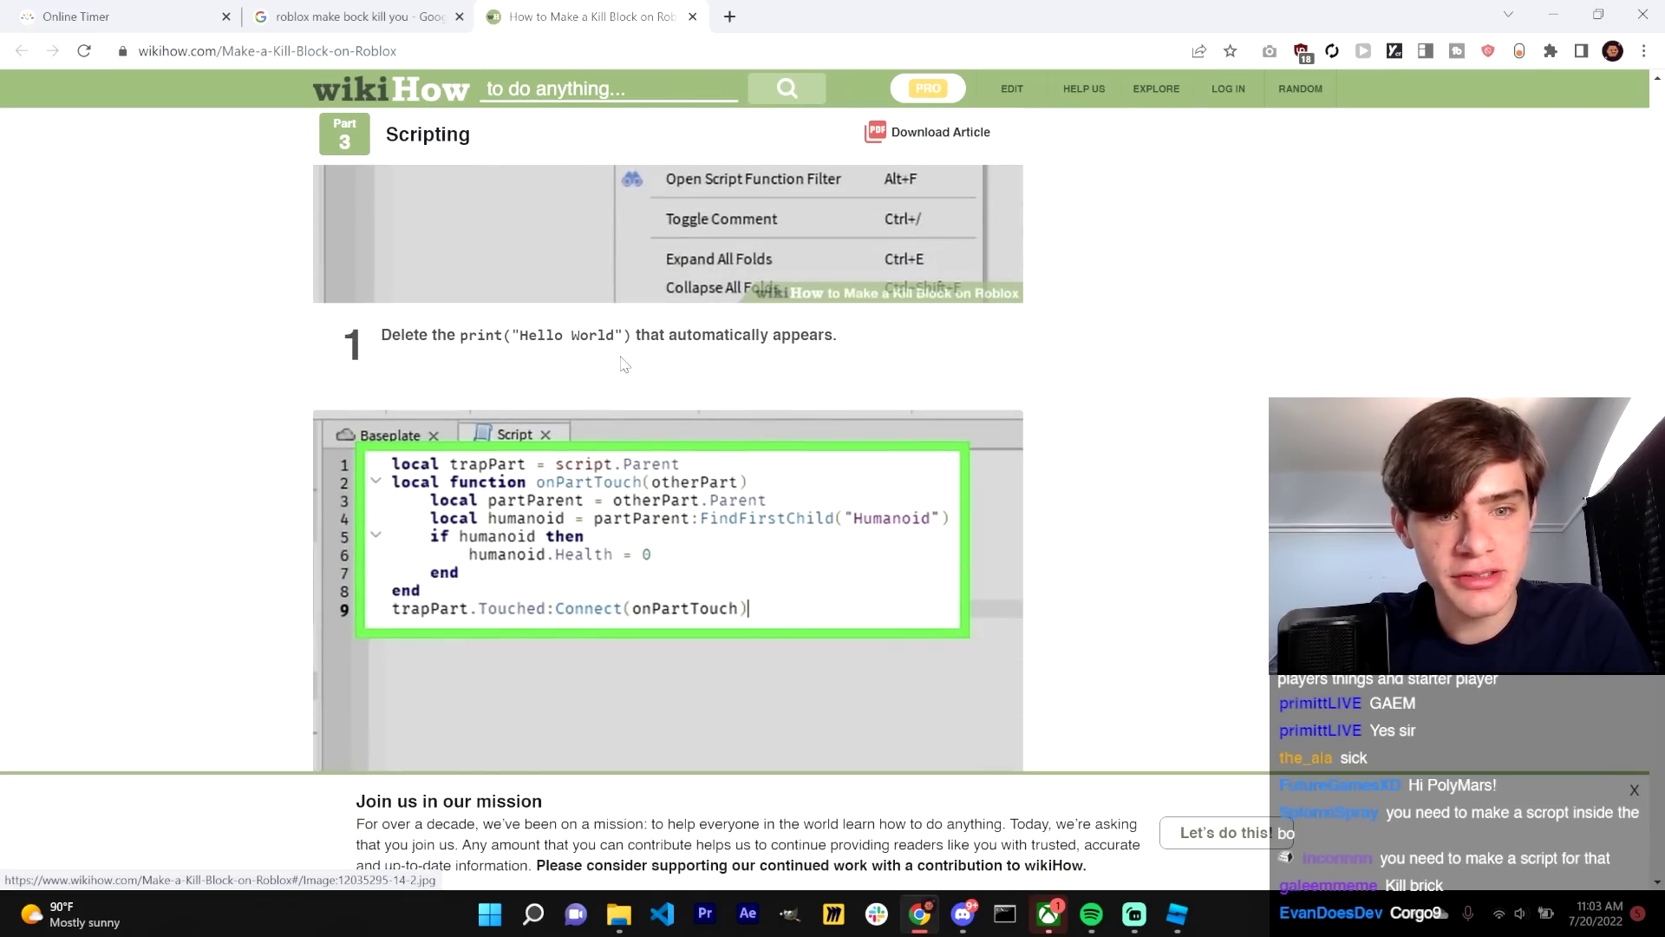
pyautogui.scroll(-8, 621, 355)
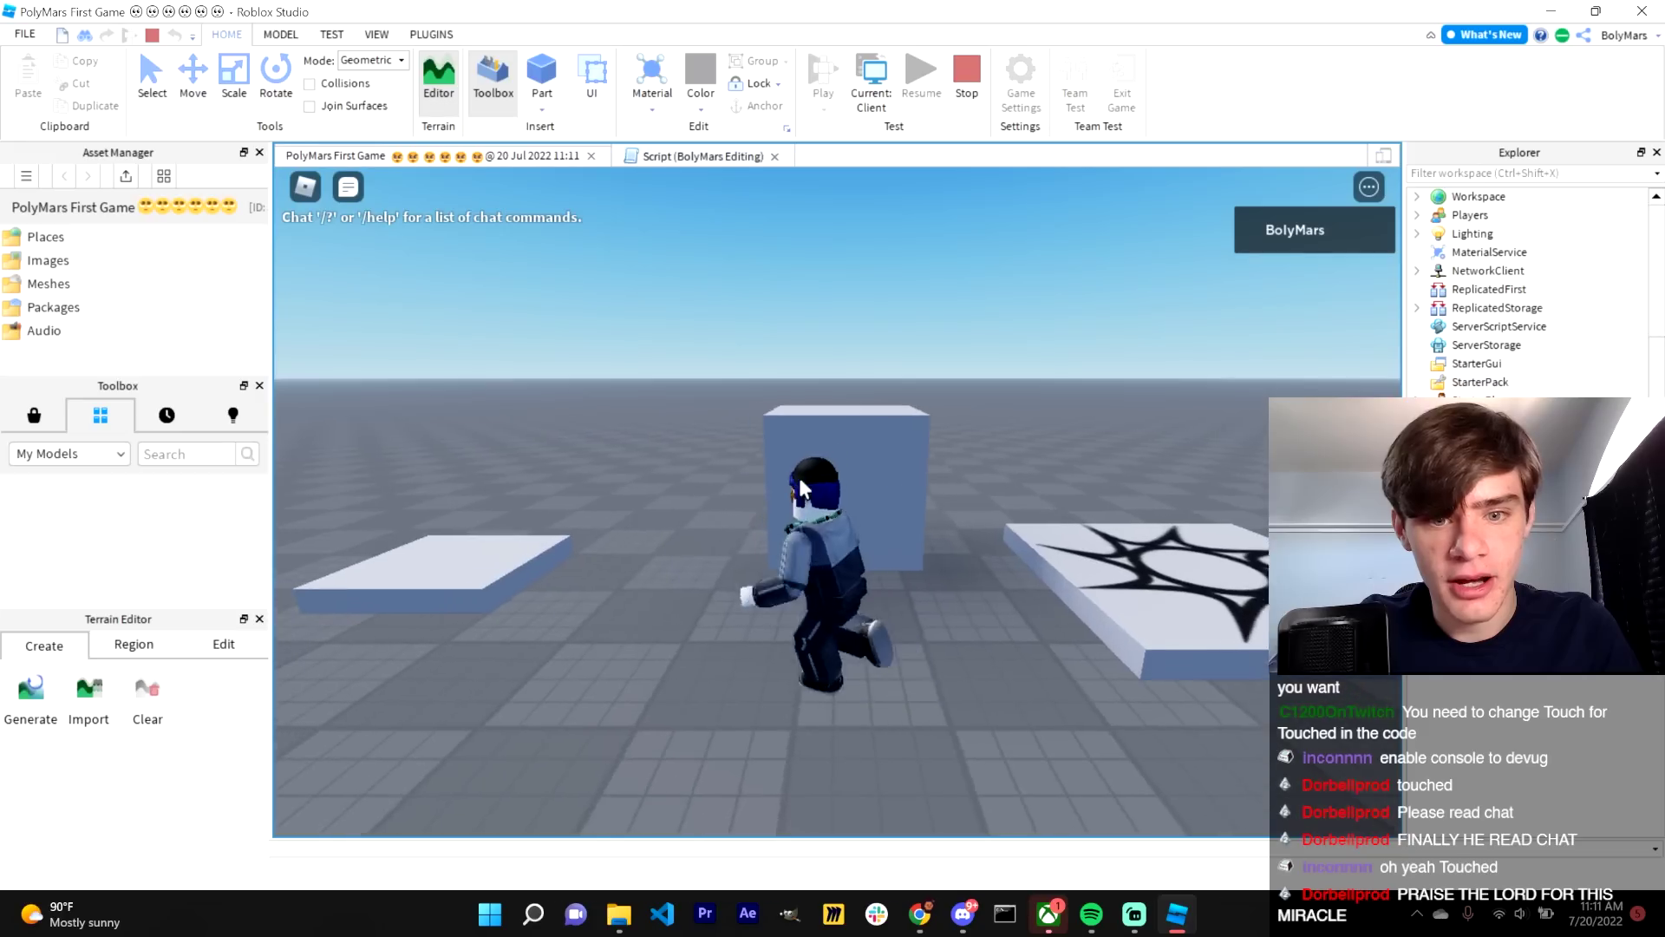
# - Run the avatar onto the white kill plate, see it die, and walk around after respawning
pyautogui.press('w')
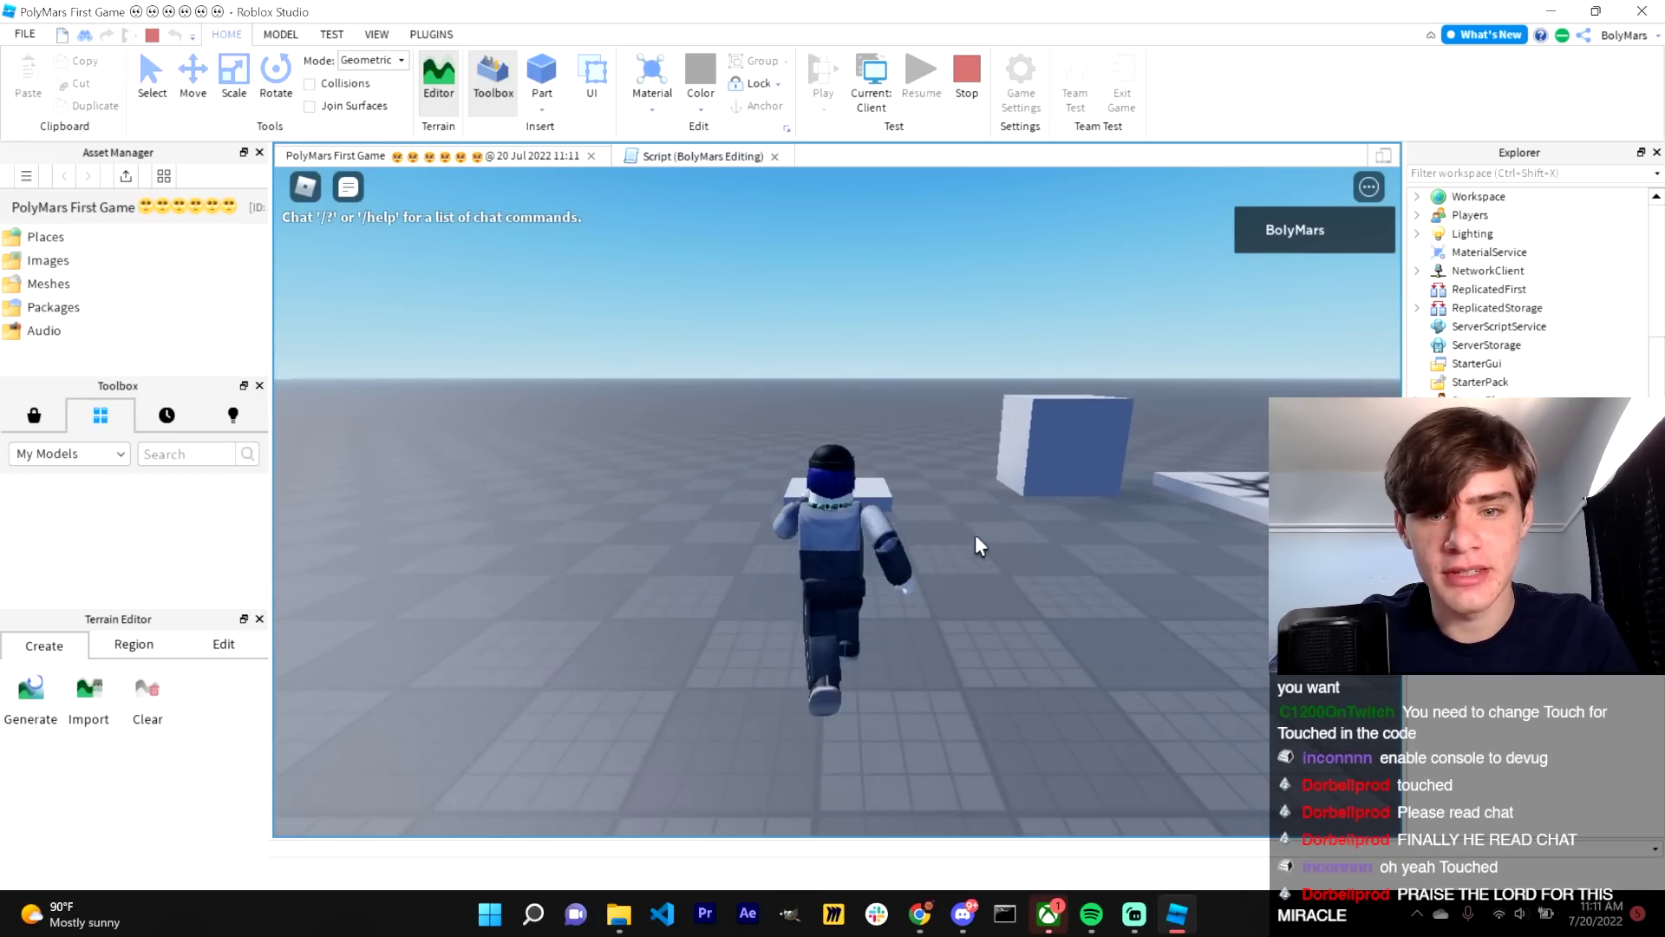
pyautogui.press('w')
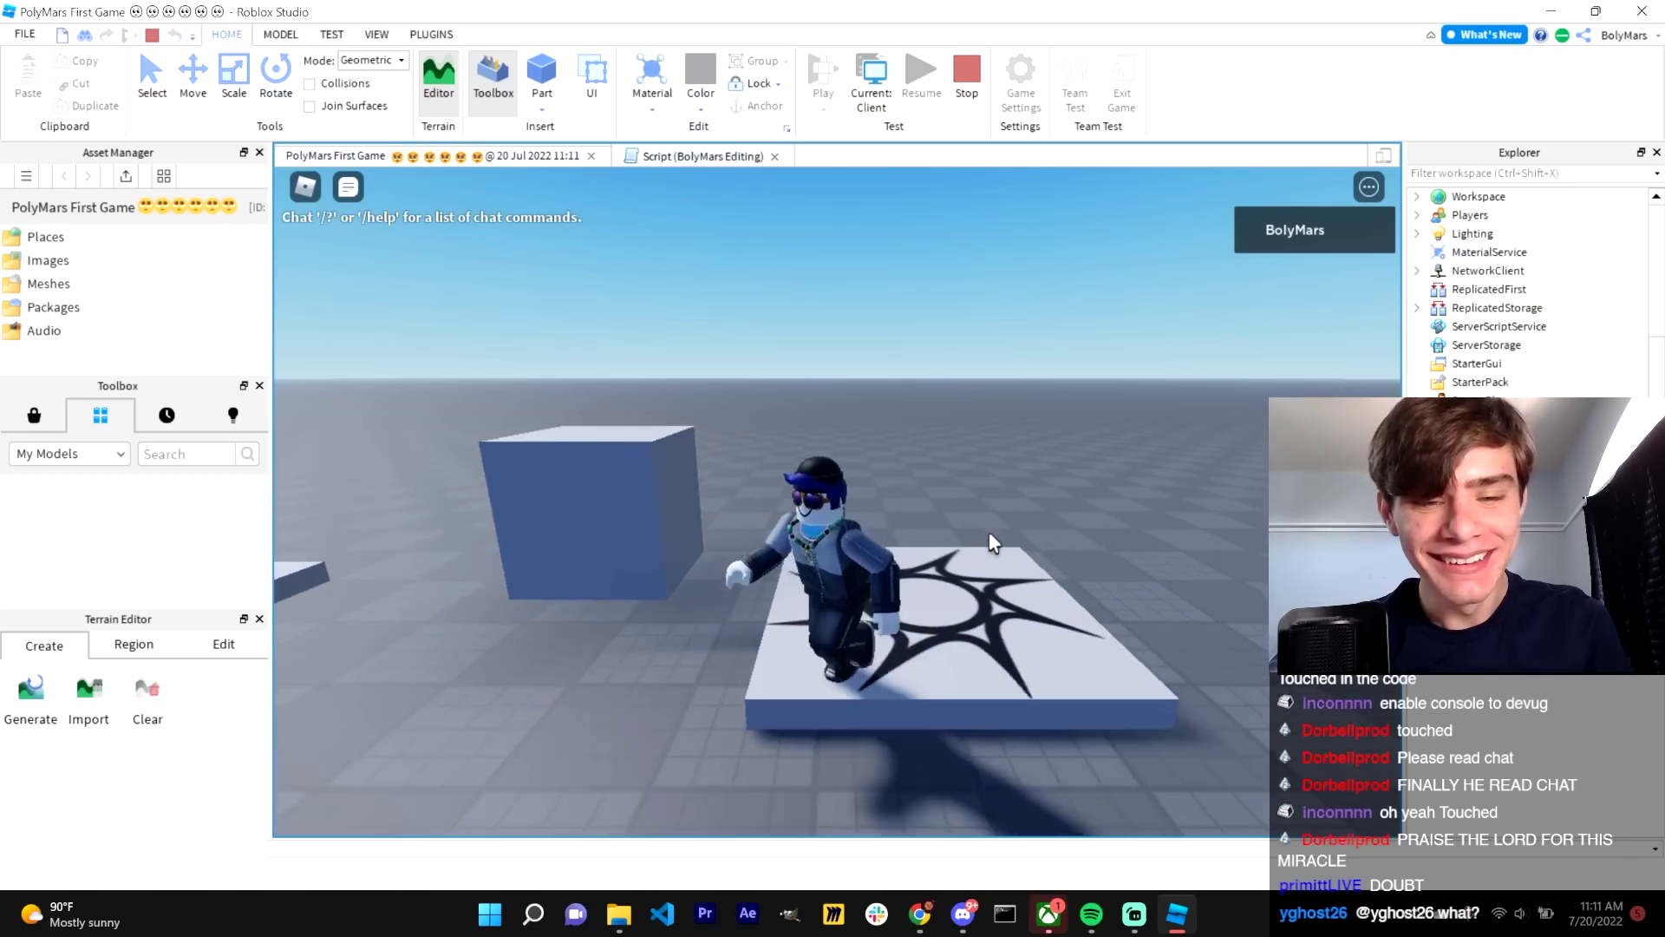
pyautogui.press('a')
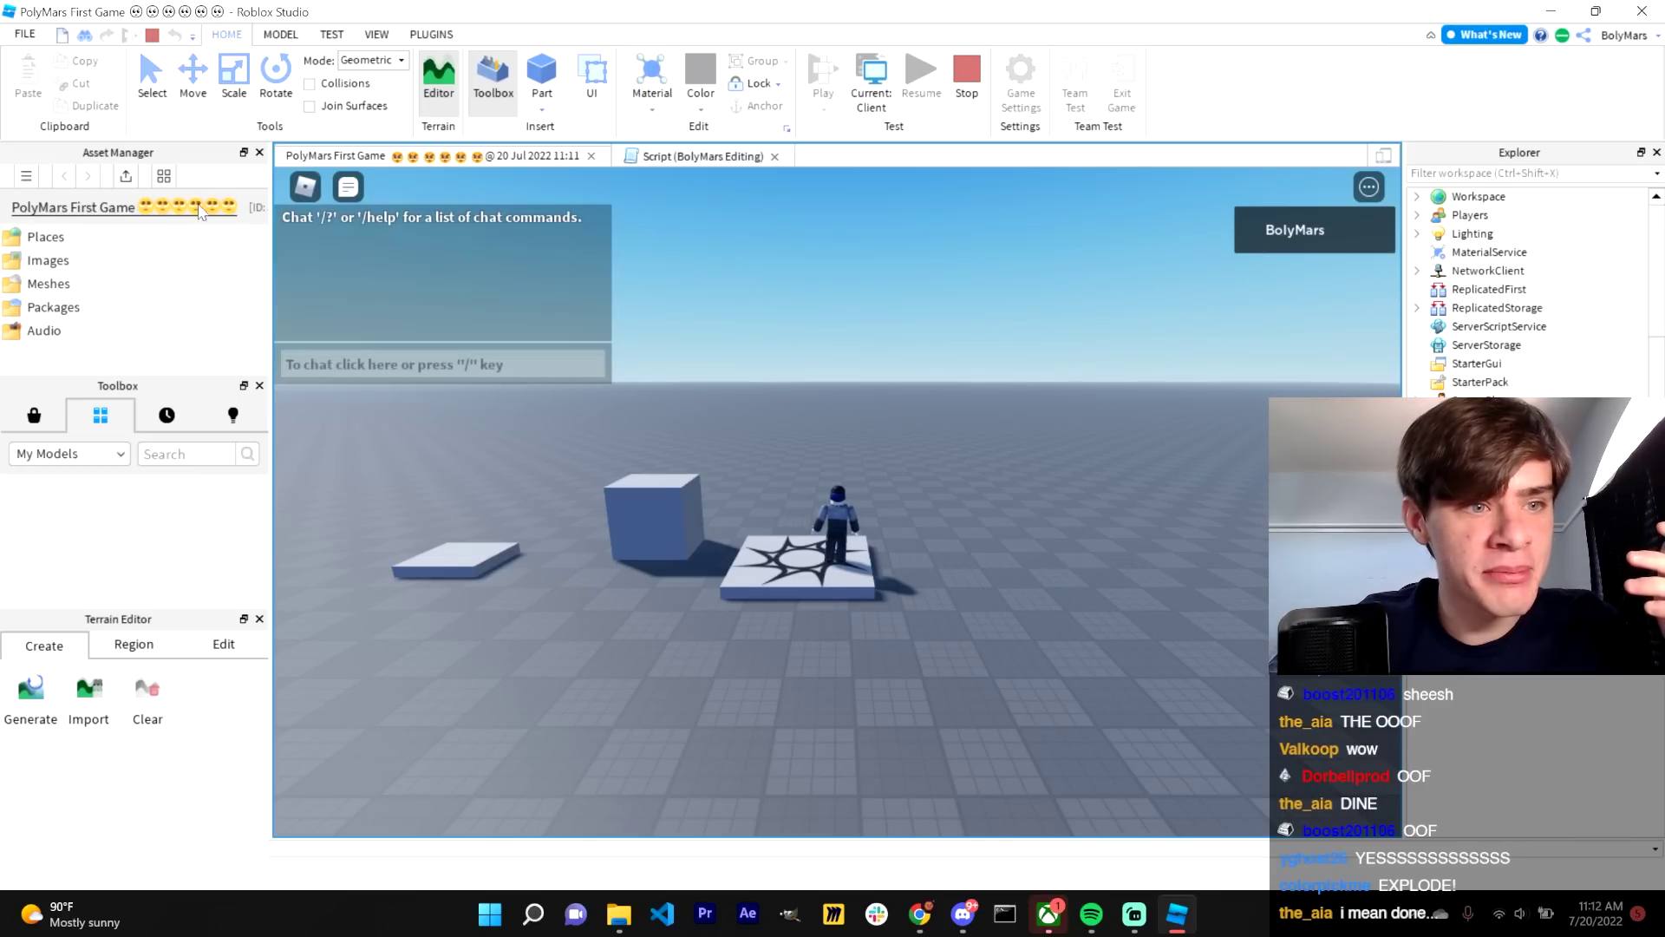
# - Select the long slab and make it Neon material in orange
pyautogui.moveTo(583, 496); pyautogui.dragTo(695, 486, button='right')
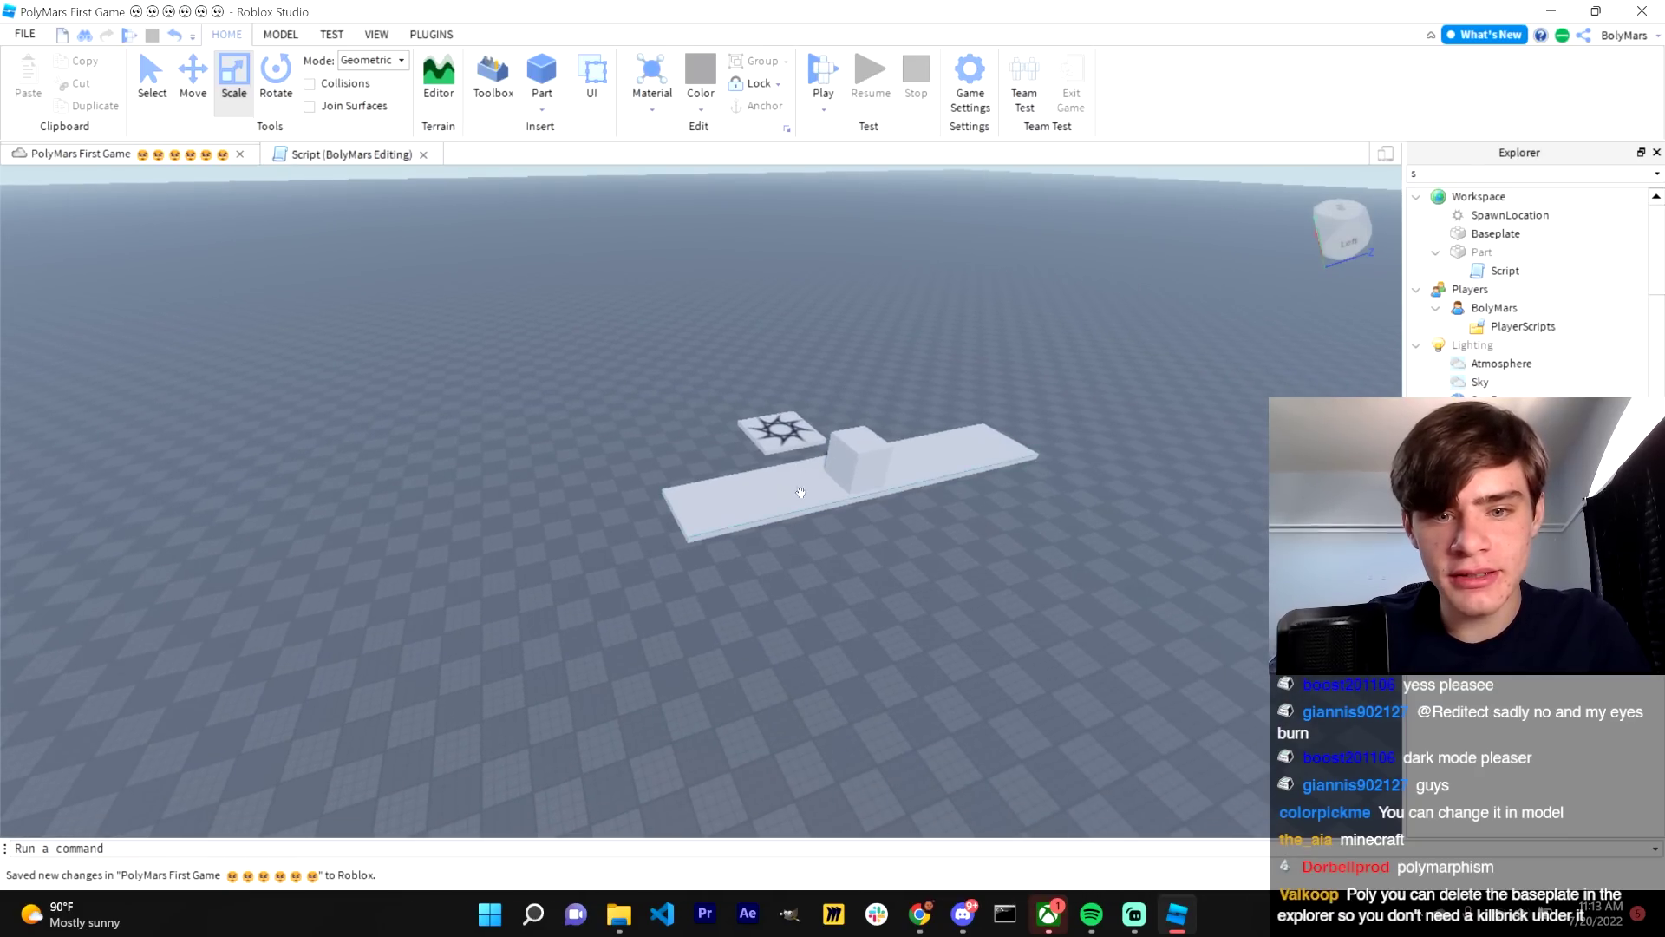
pyautogui.click(833, 520)
pyautogui.press('f')
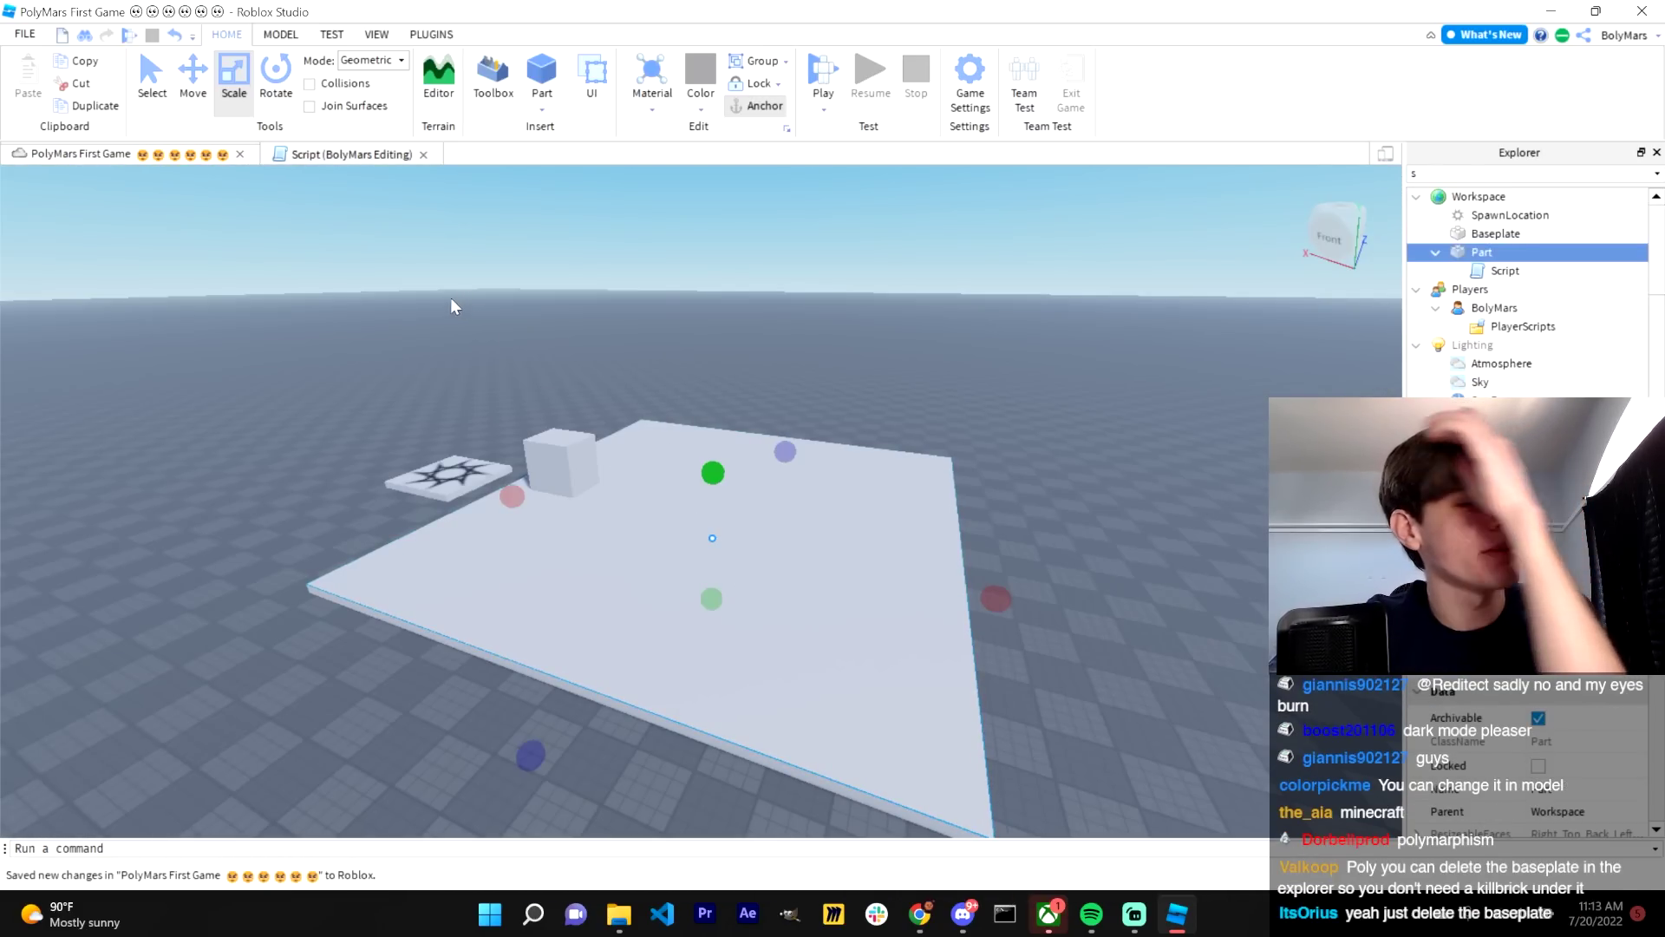
pyautogui.click(651, 109)
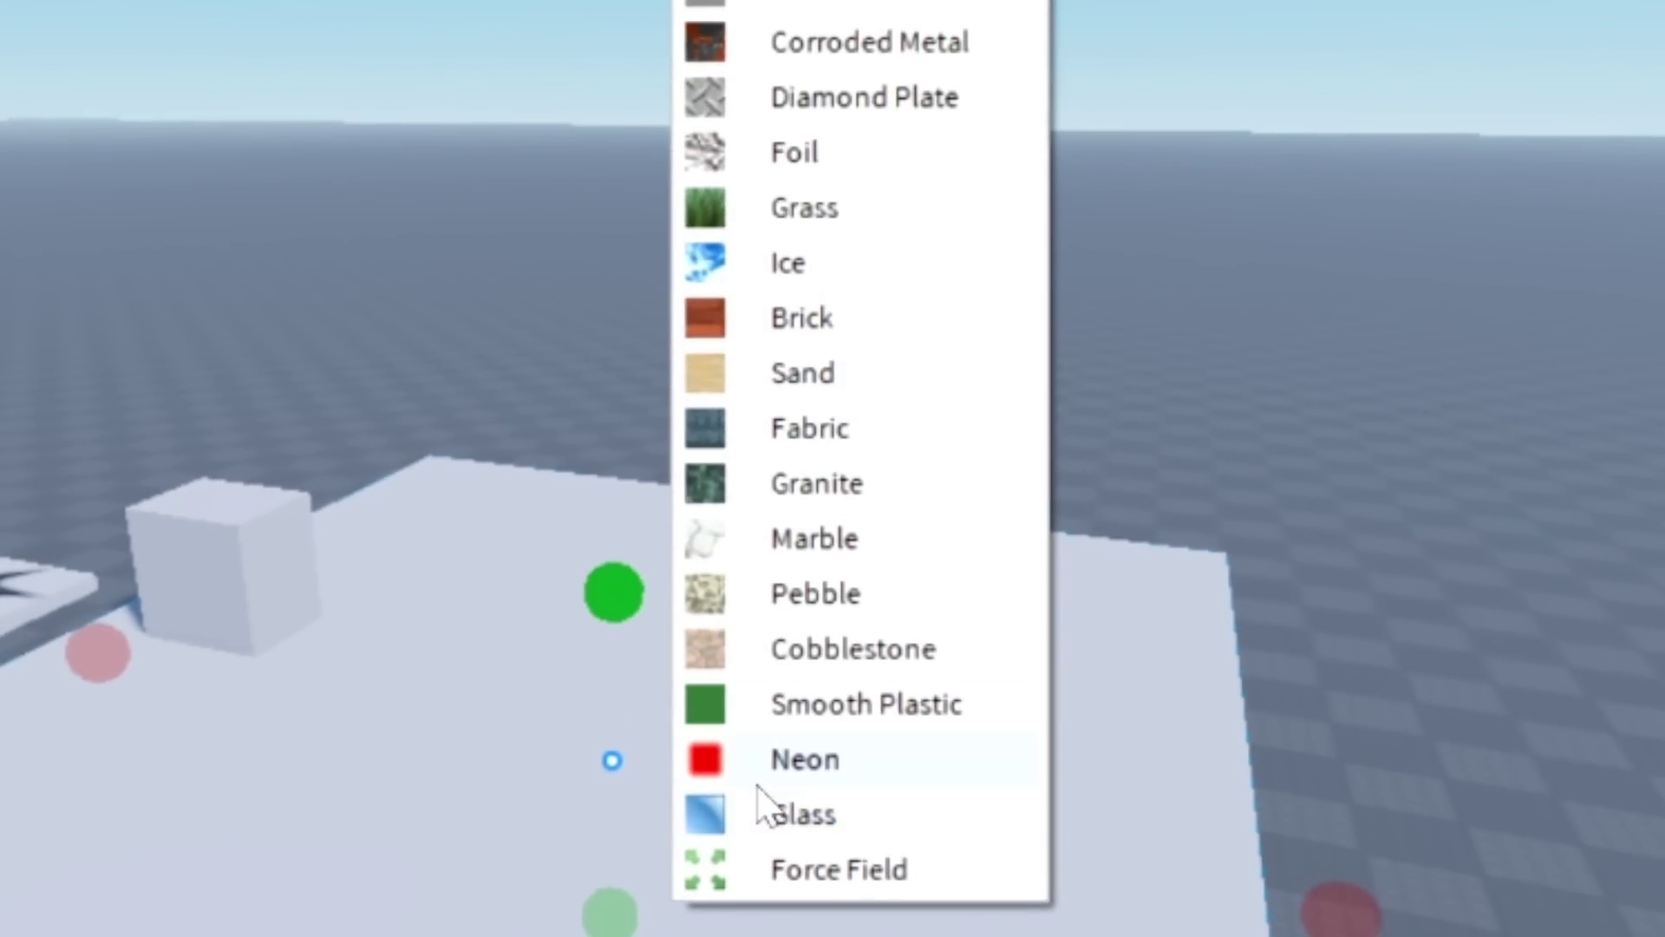
pyautogui.click(764, 763)
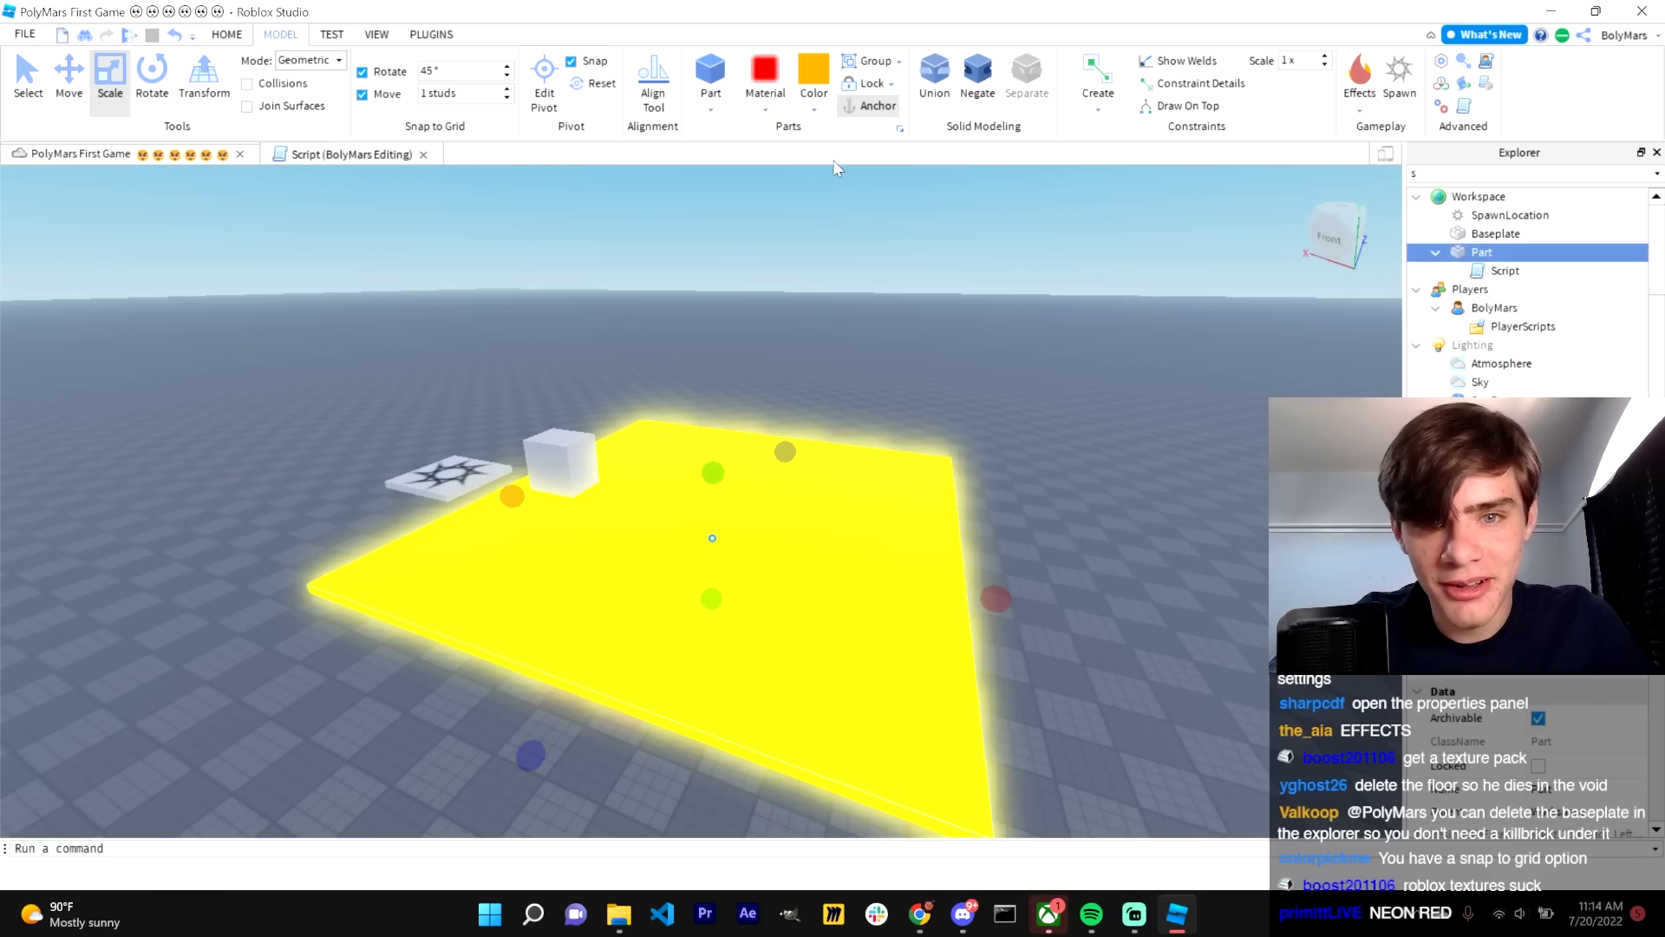
pyautogui.click(816, 108)
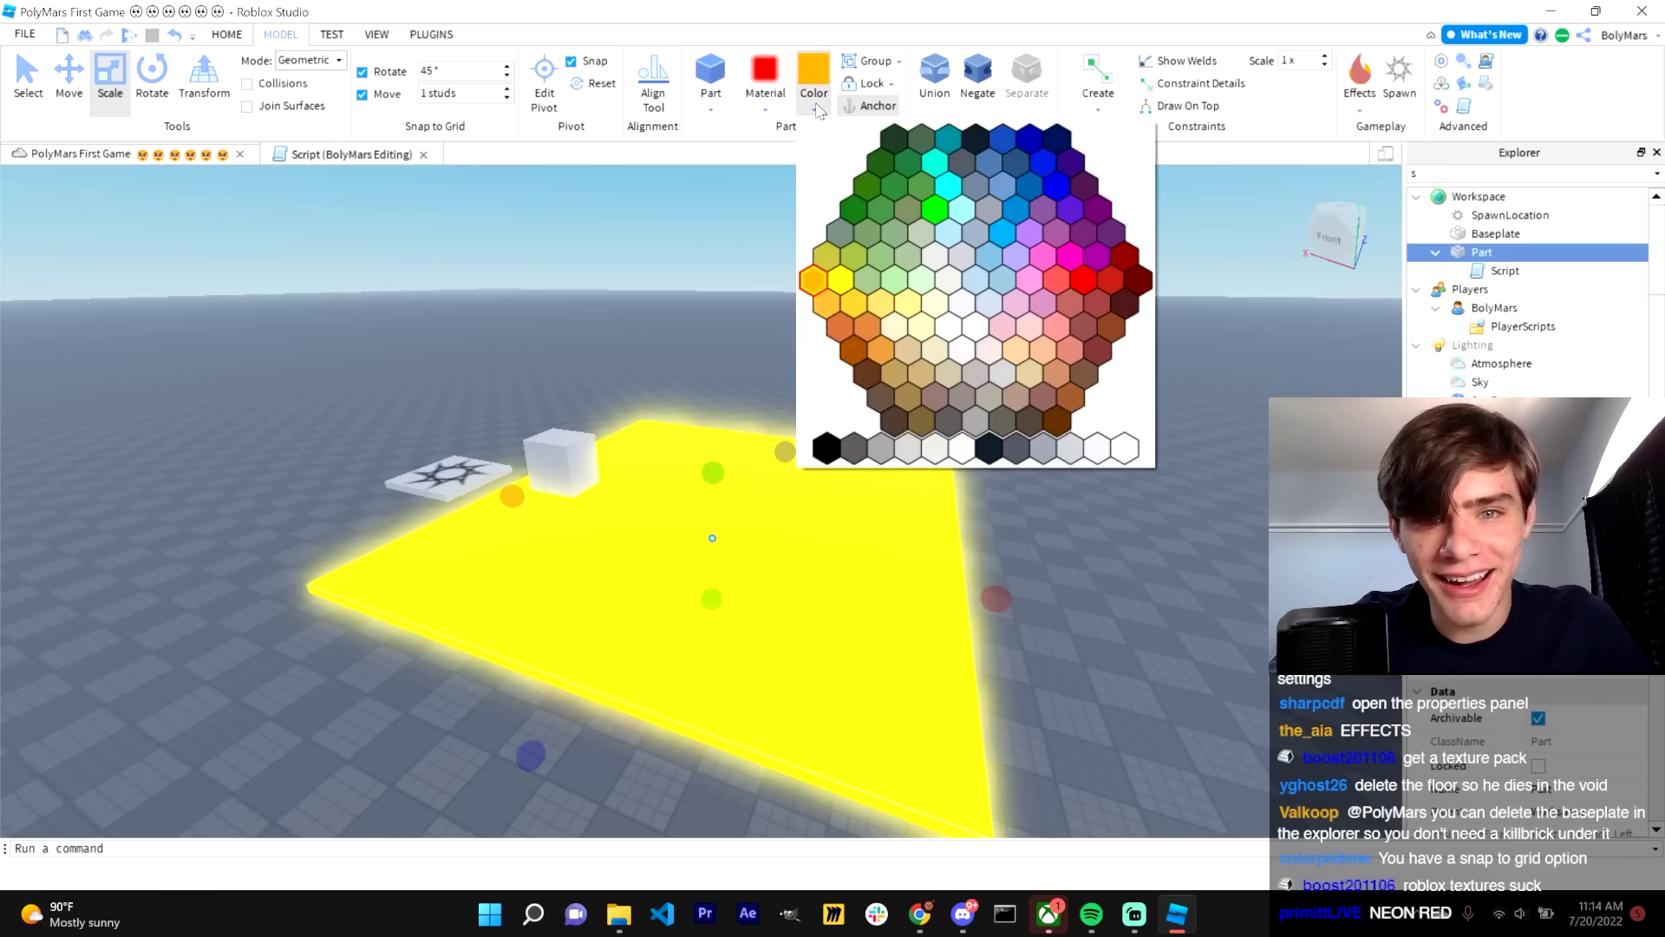
pyautogui.click(1124, 303)
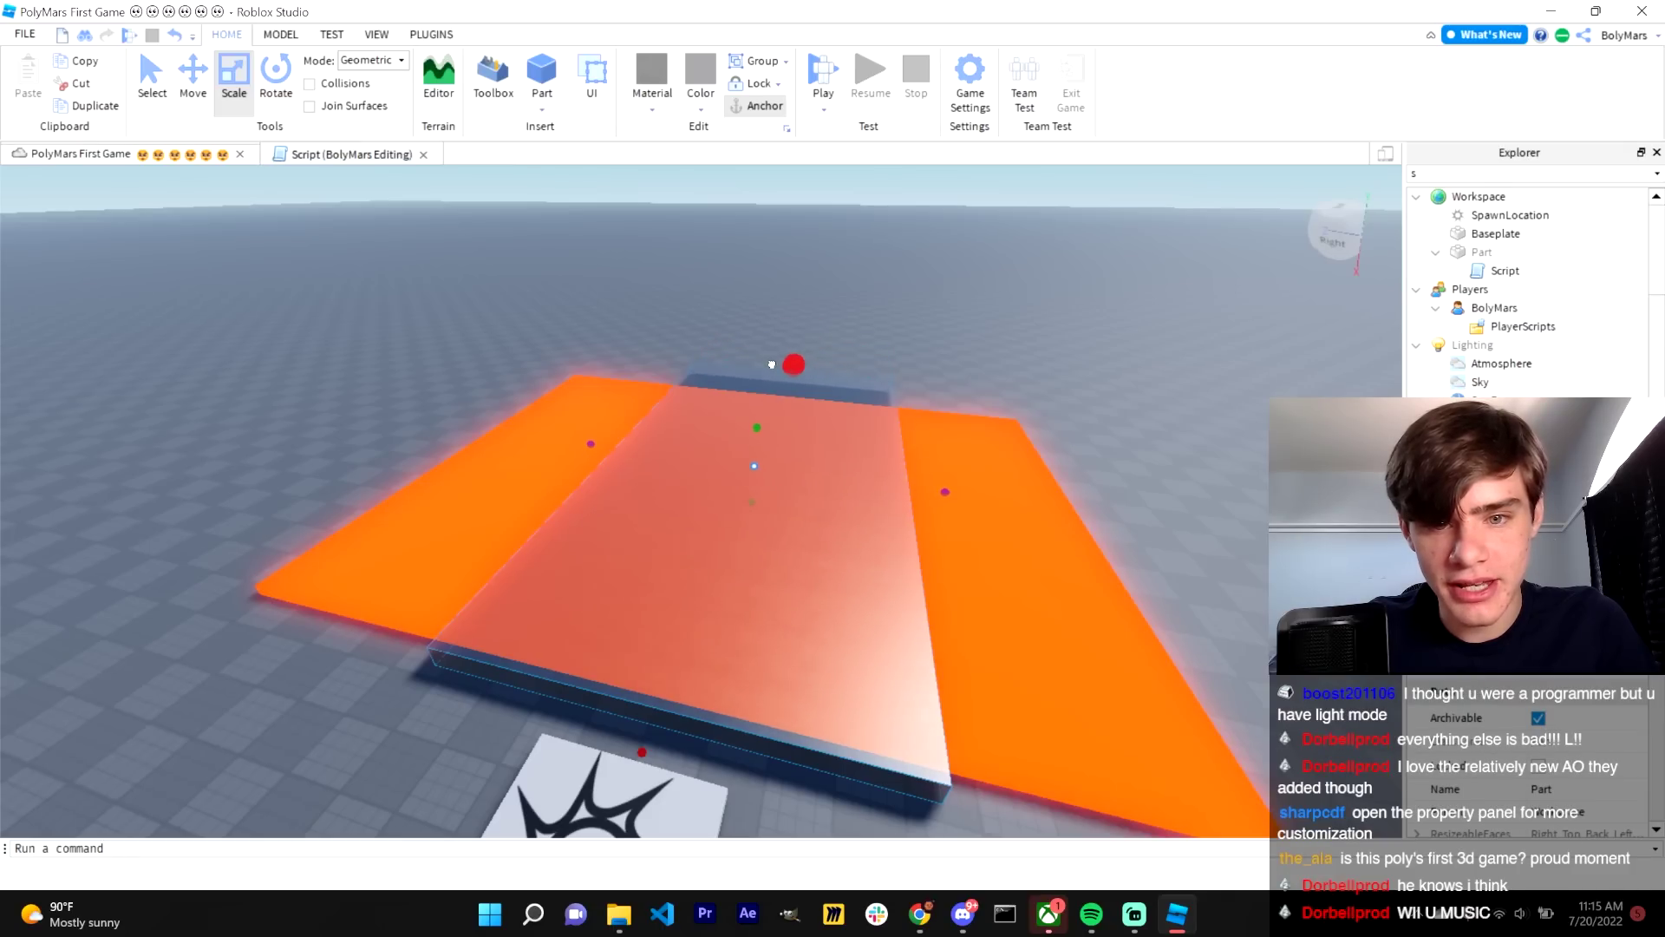
# - Narrow the orange slab from its right side and playtest the change
pyautogui.moveTo(944, 492); pyautogui.dragTo(841, 486)
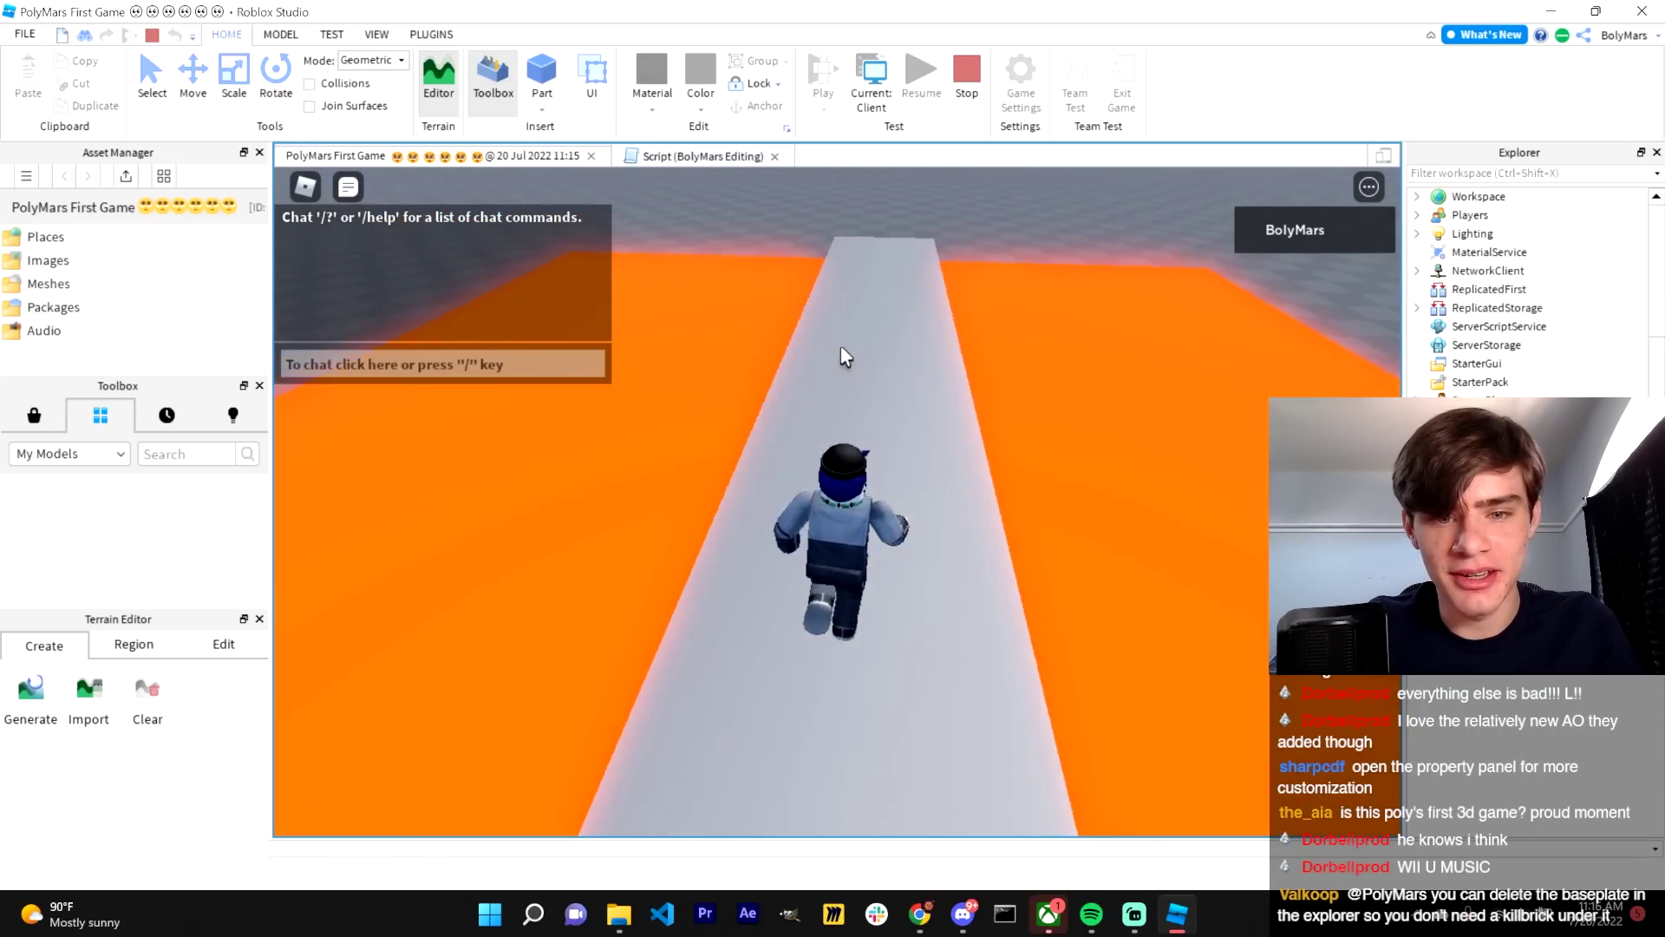
pyautogui.press('w')
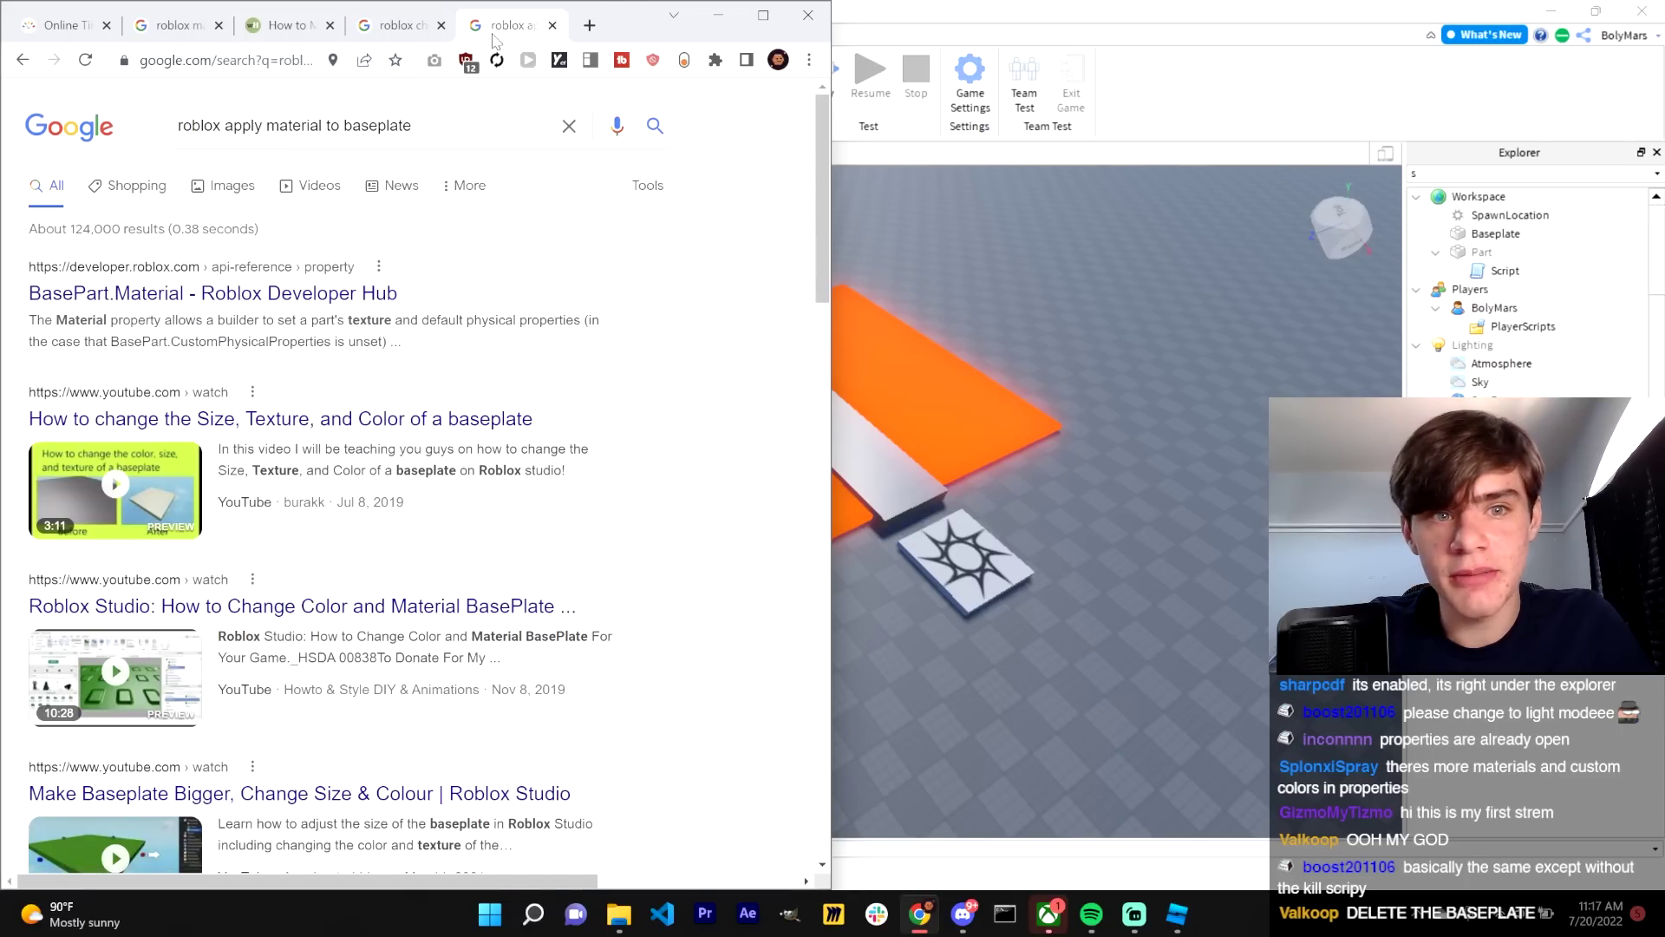
pyautogui.click(553, 26)
pyautogui.click(718, 15)
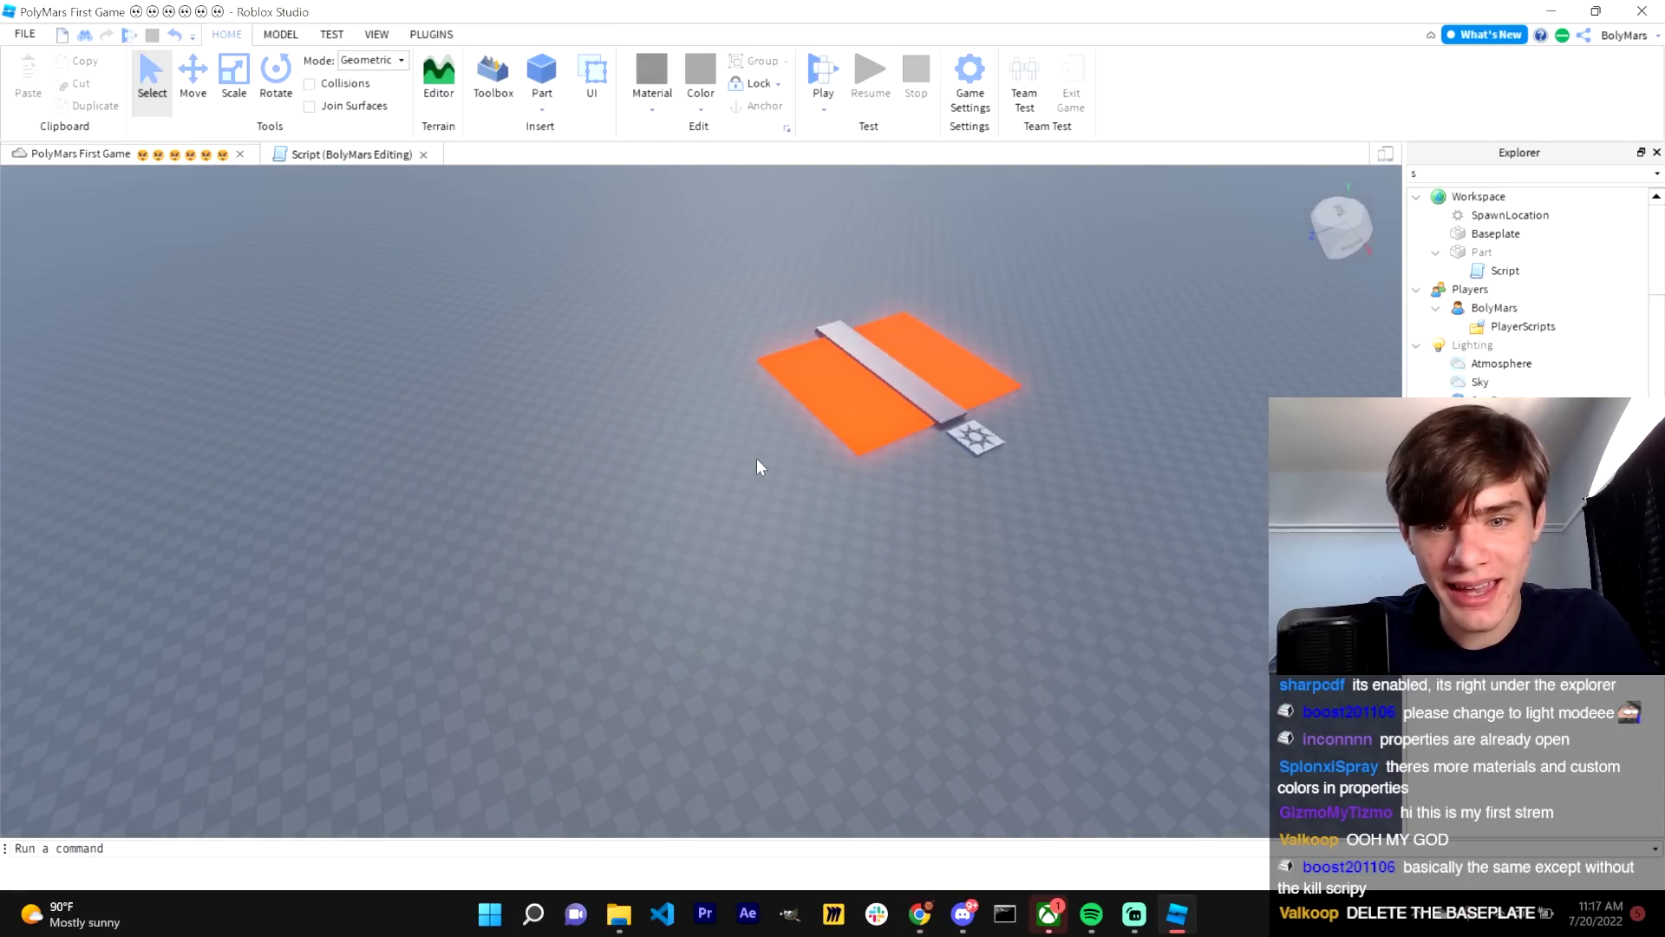
pyautogui.scroll(-3, 758, 458)
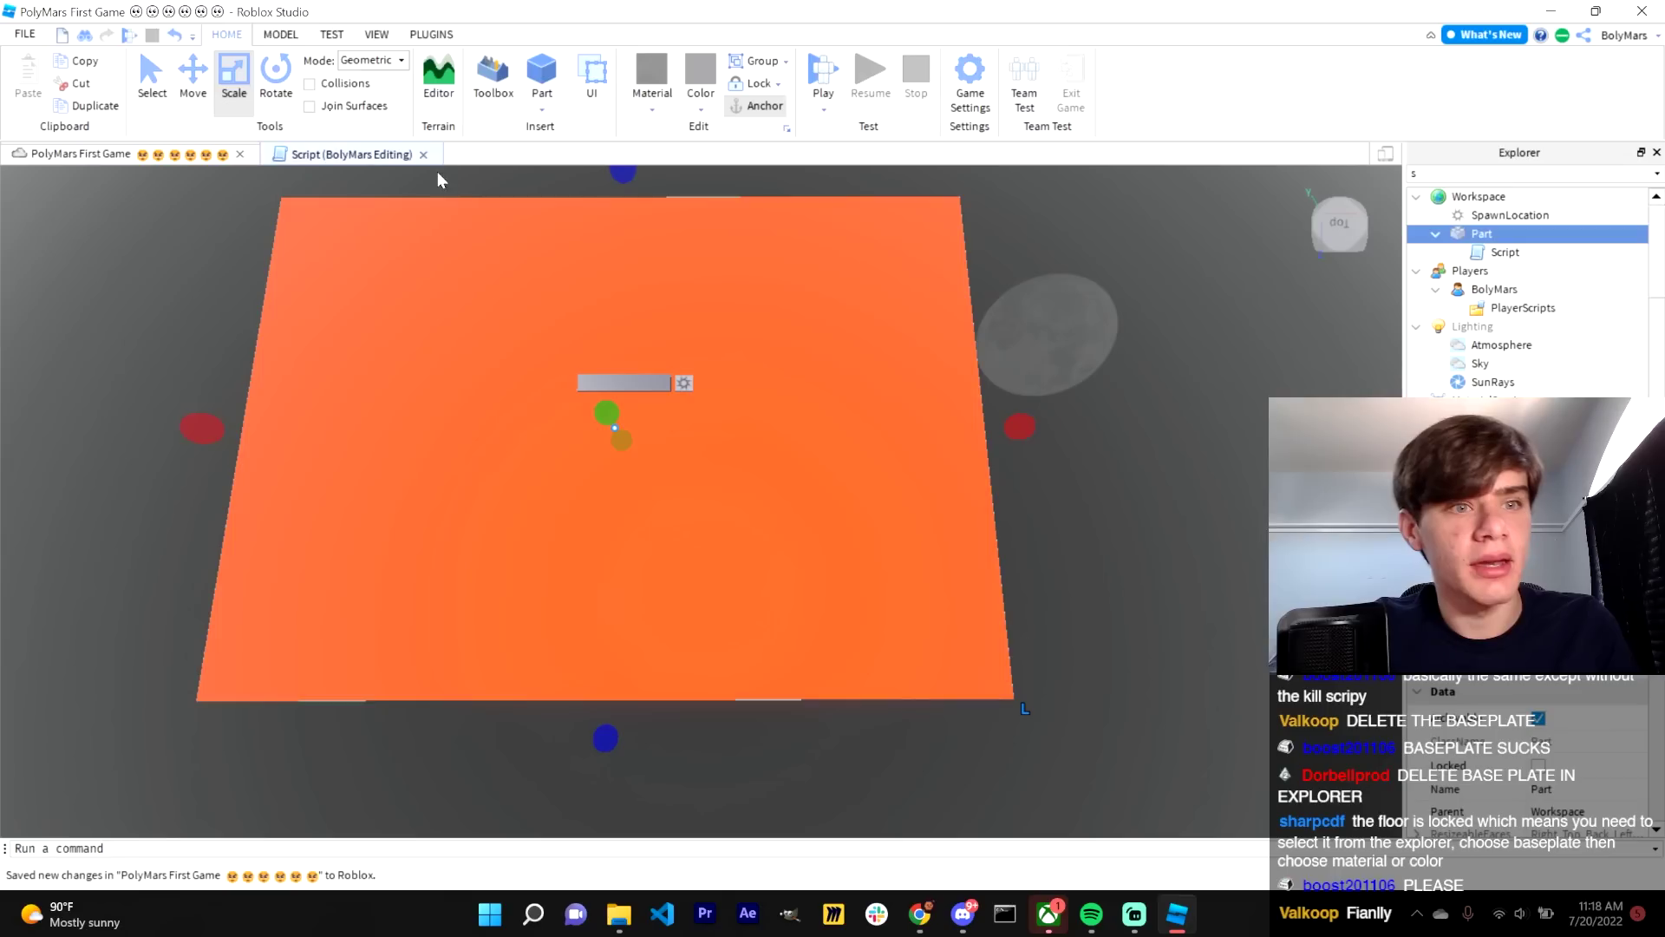
pyautogui.press('w')
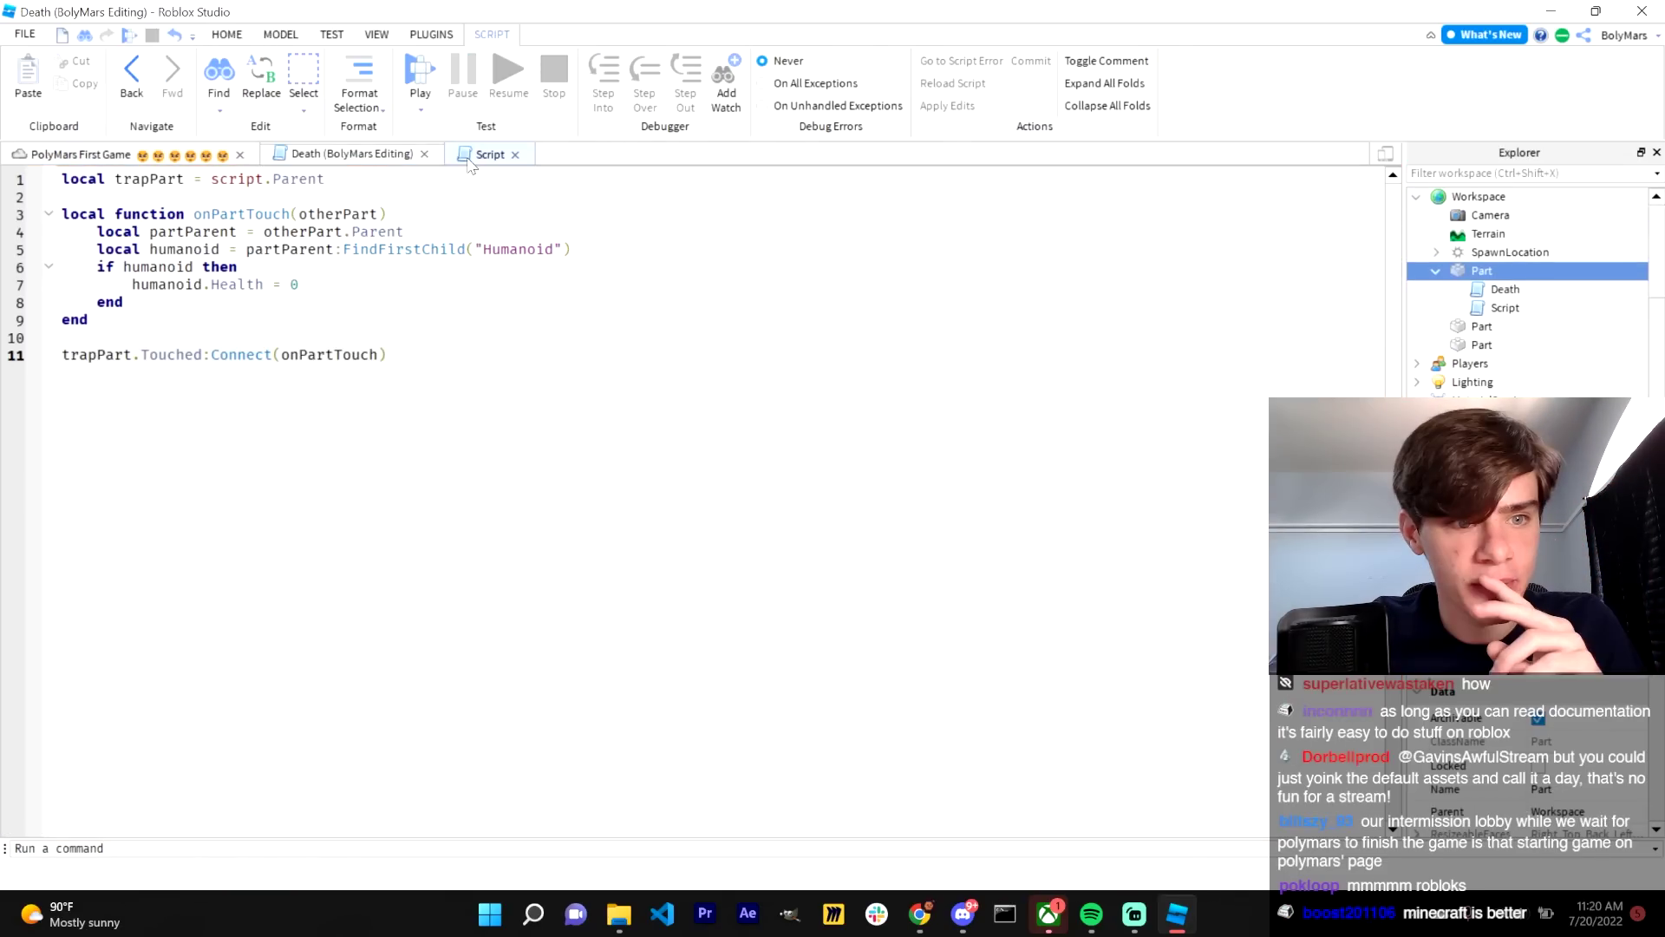
# - Open the new script, then read the devforum thread's TweenService answer on moving objects between points
pyautogui.click(470, 159)
pyautogui.click(920, 913)
pyautogui.hotkey('alt', 'Left')
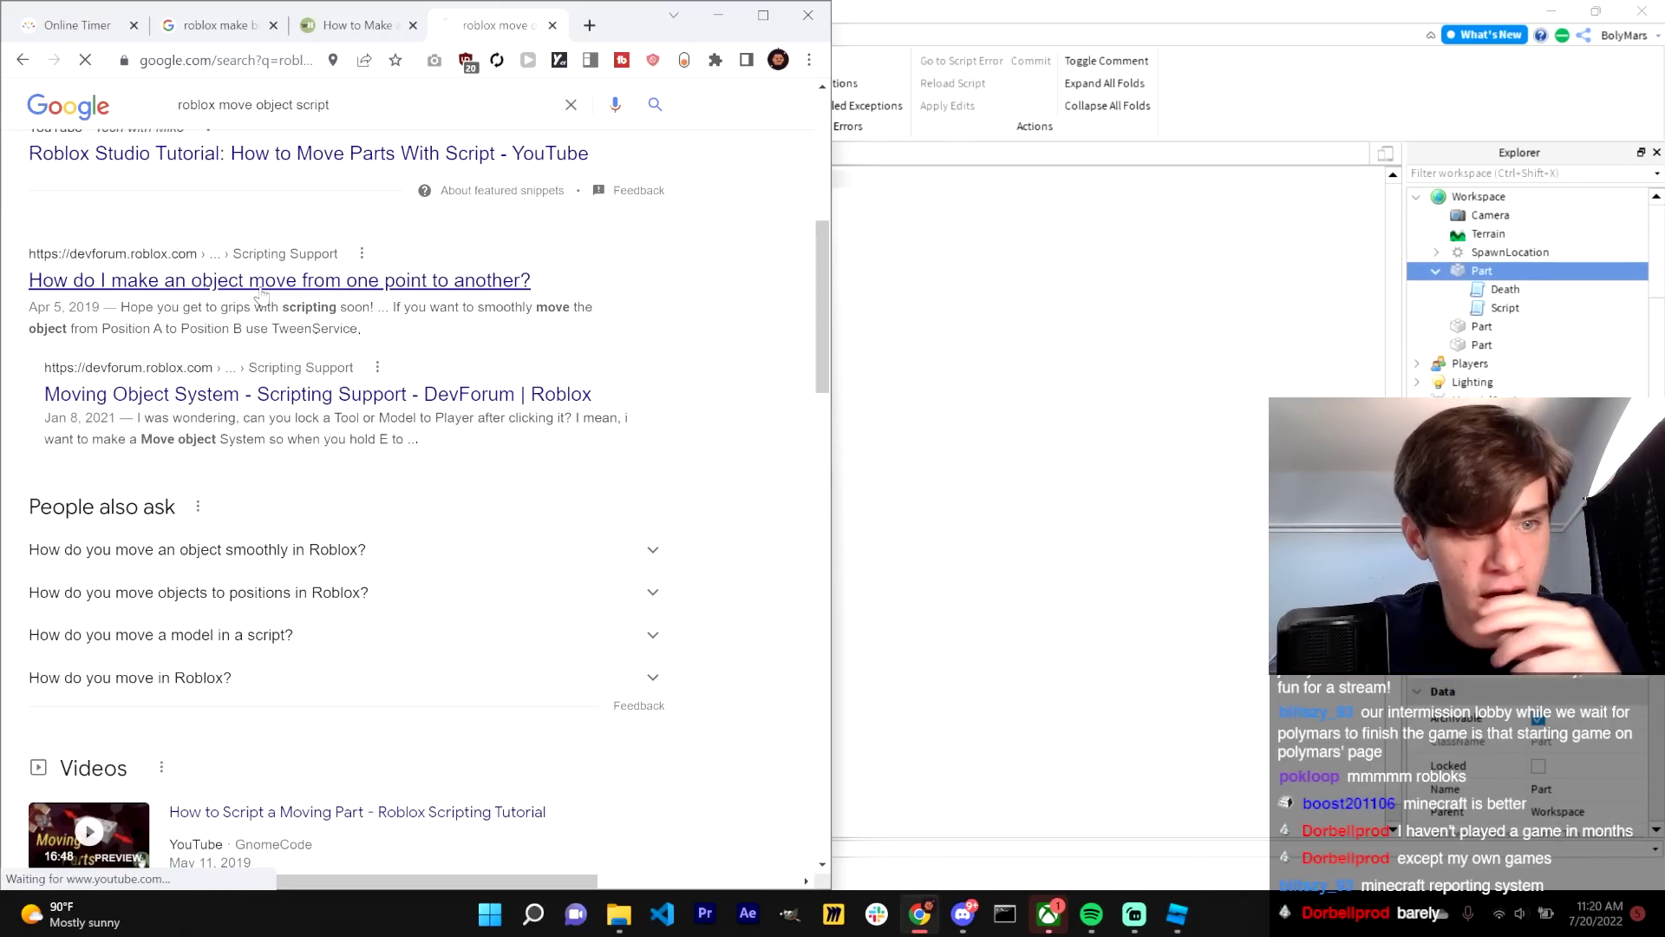
pyautogui.click(262, 294)
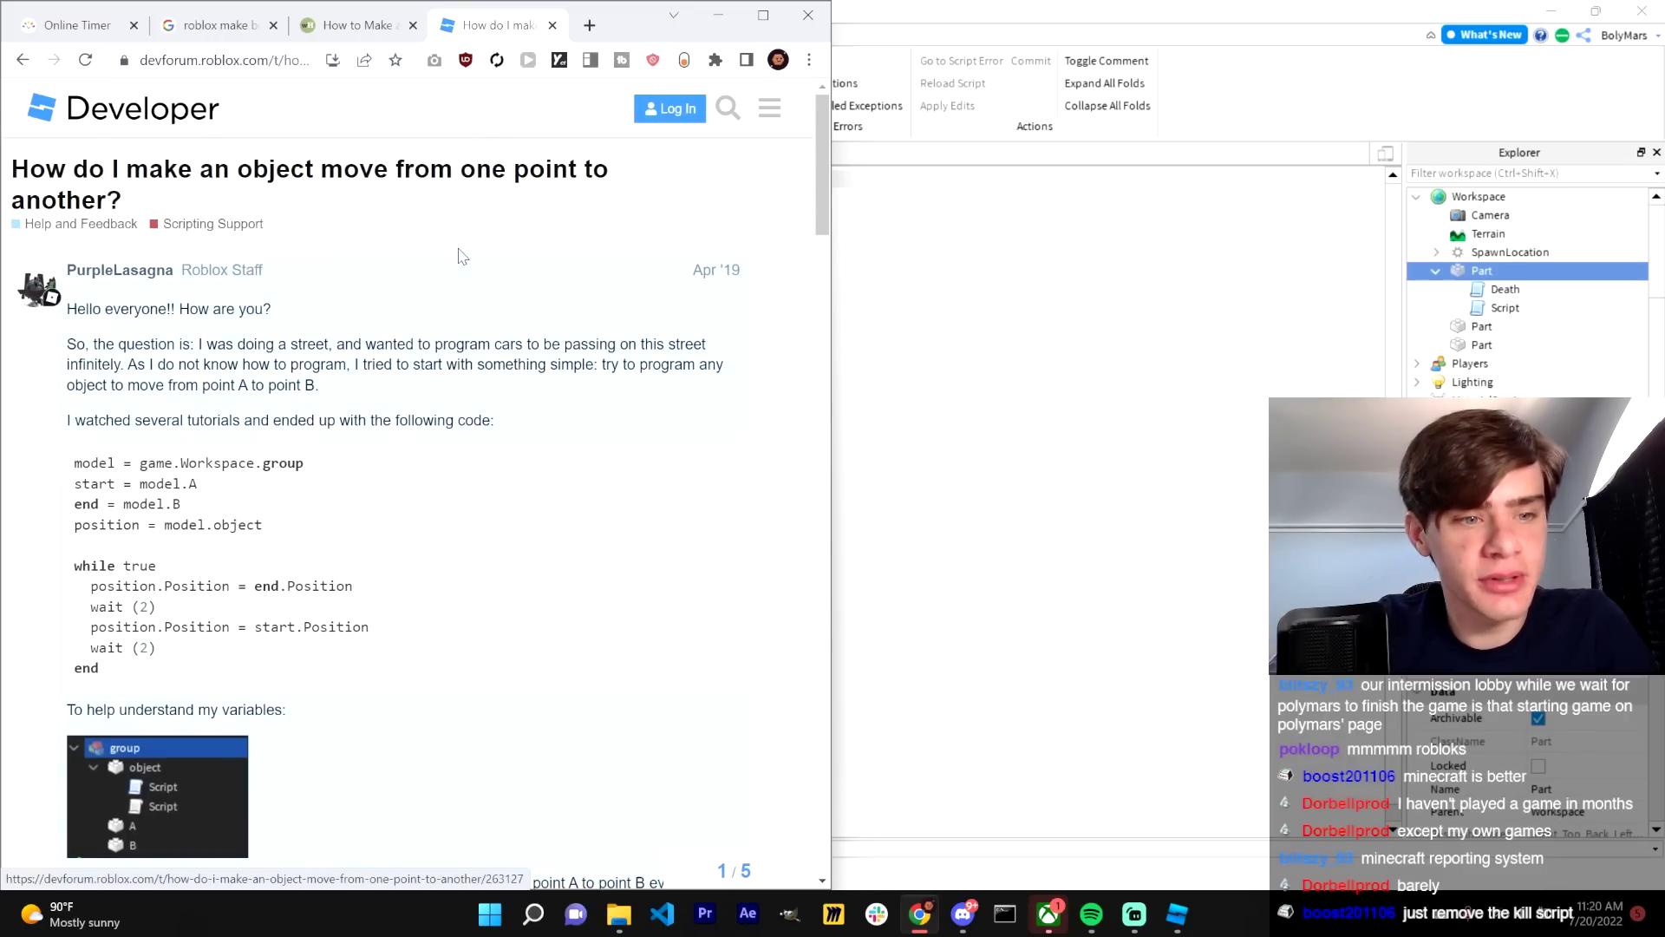
pyautogui.scroll(-10, 191, 336)
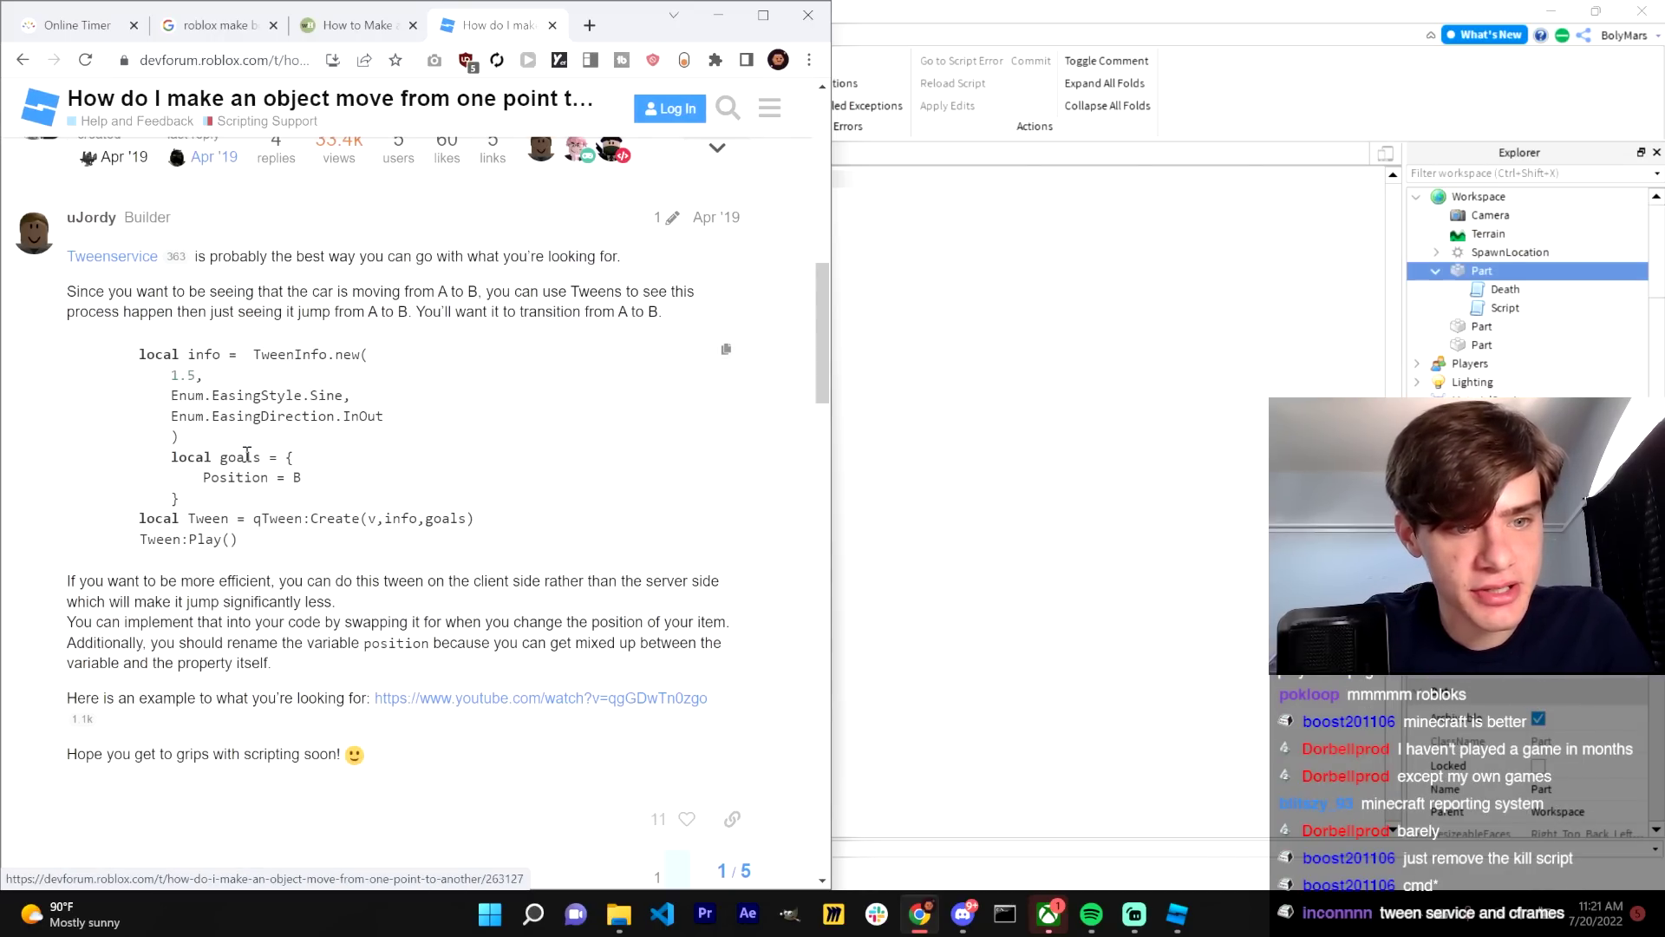
pyautogui.scroll(-8, 336, 431)
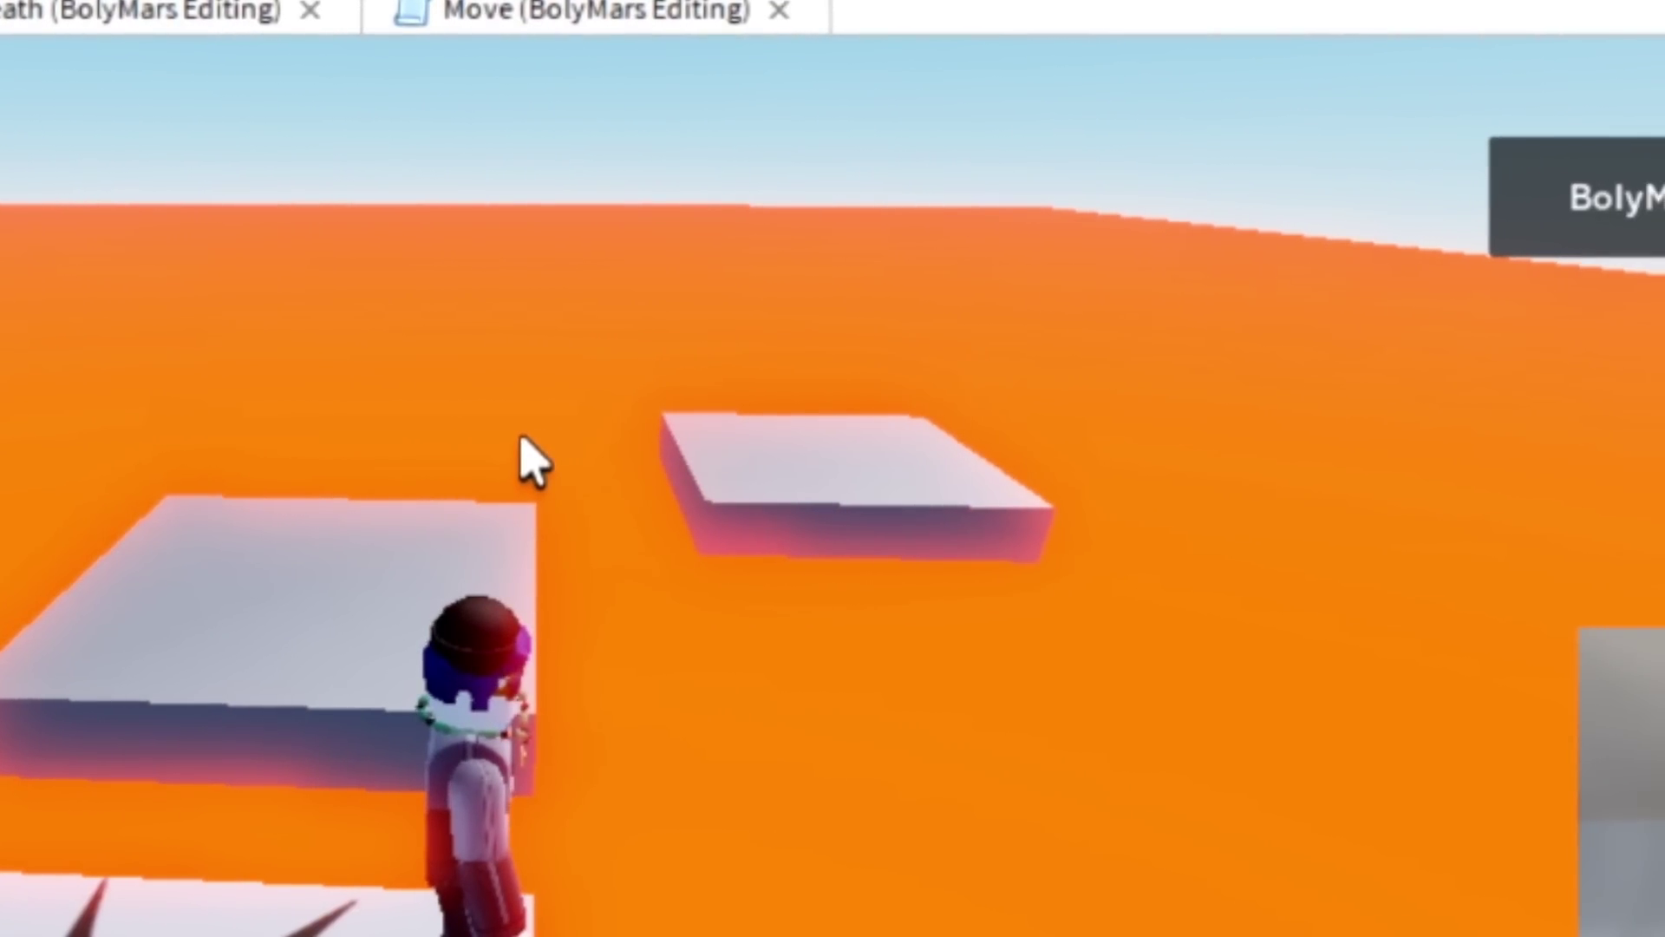
# - Orbit the camera around the running character, including a top-down view of the moving platform
pyautogui.moveTo(529, 459); pyautogui.dragTo(534, 461, button='right')
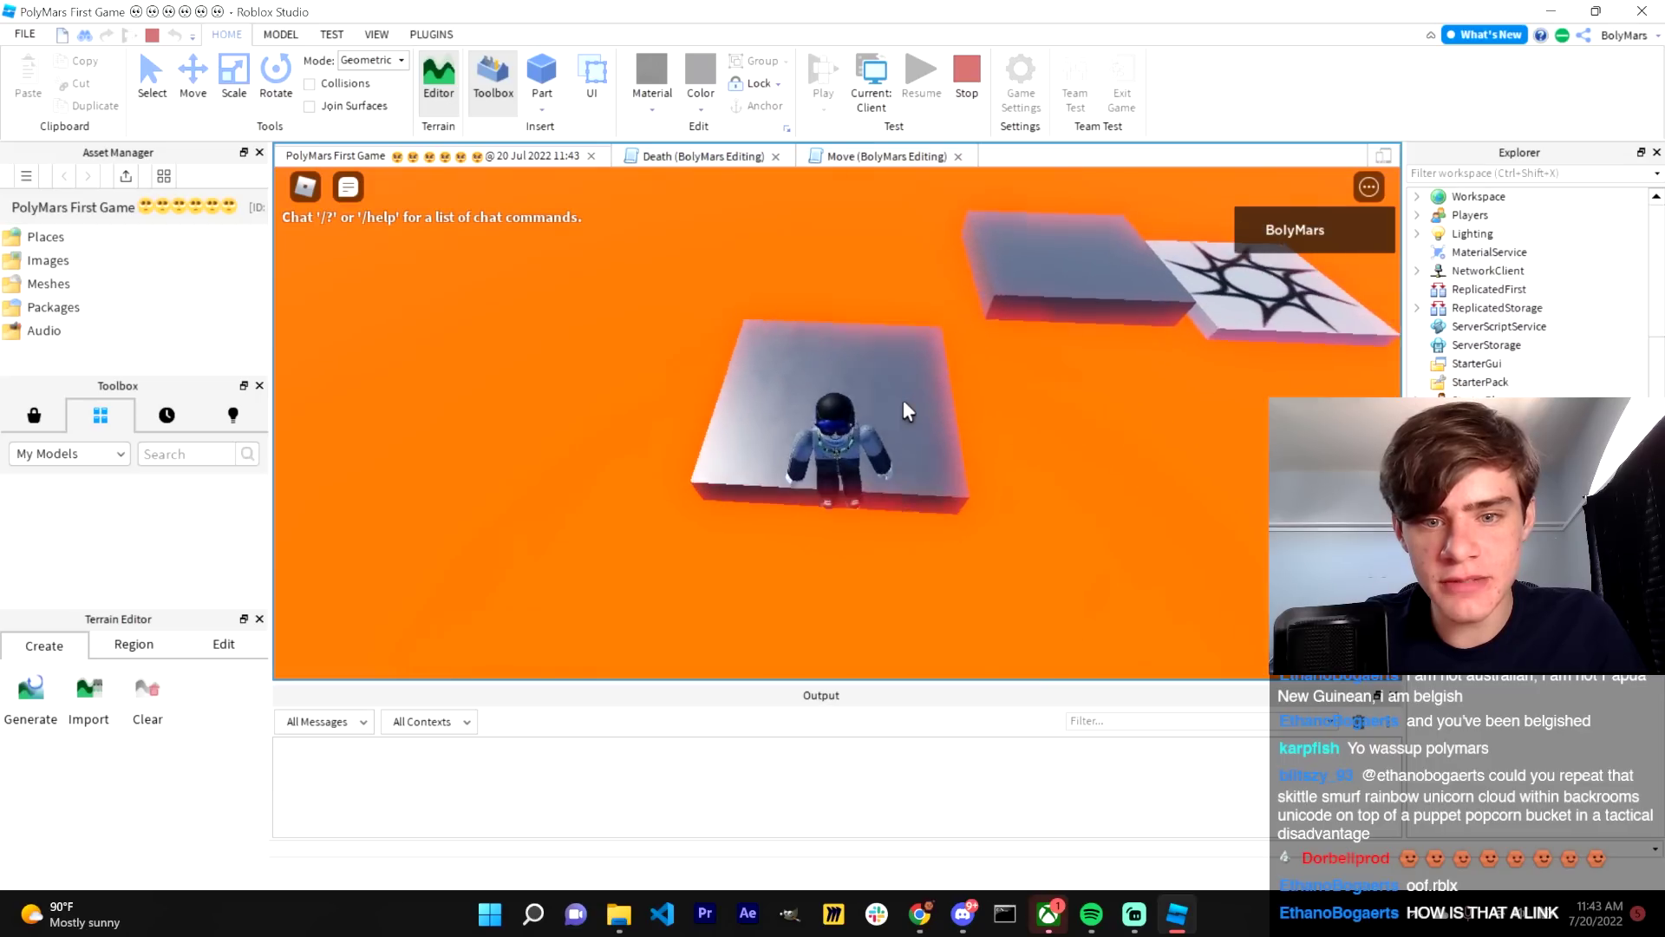
pyautogui.moveTo(460, 283); pyautogui.dragTo(461, 283, button='right')
pyautogui.moveTo(903, 399); pyautogui.dragTo(940, 429, button='right')
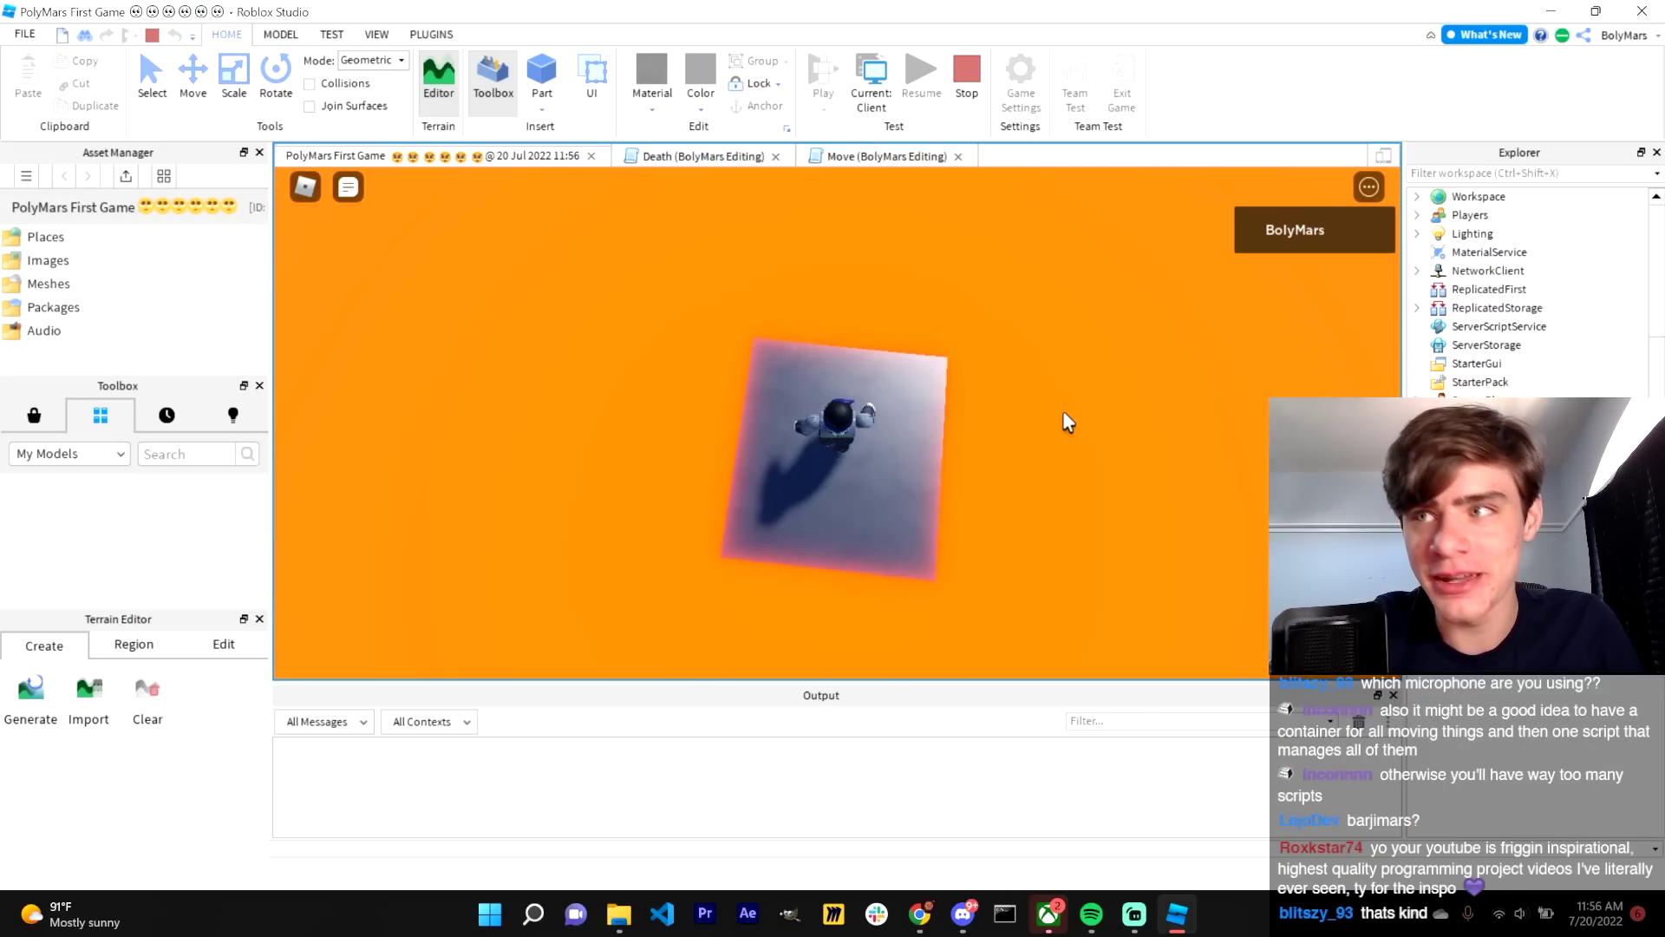
pyautogui.moveTo(1063, 410); pyautogui.dragTo(1063, 410, button='right')
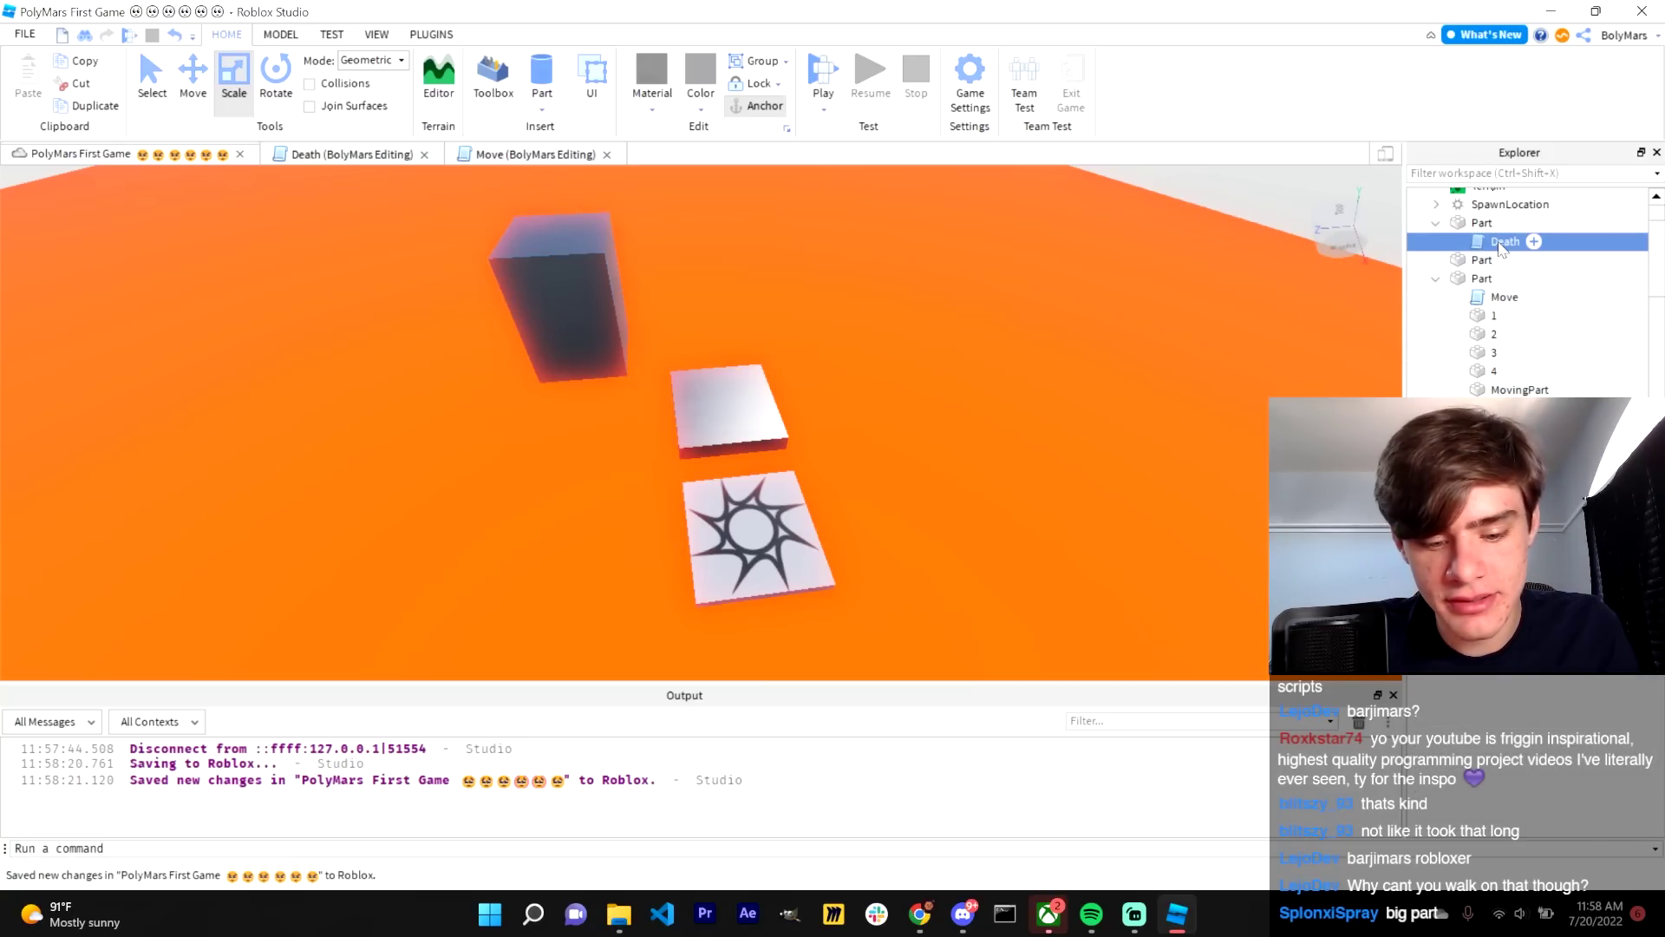
# - Copy the Death kill script and paste it into the MovingPart
pyautogui.hotkey('ctrl', 'c')
pyautogui.hotkey('ctrl', 'v')
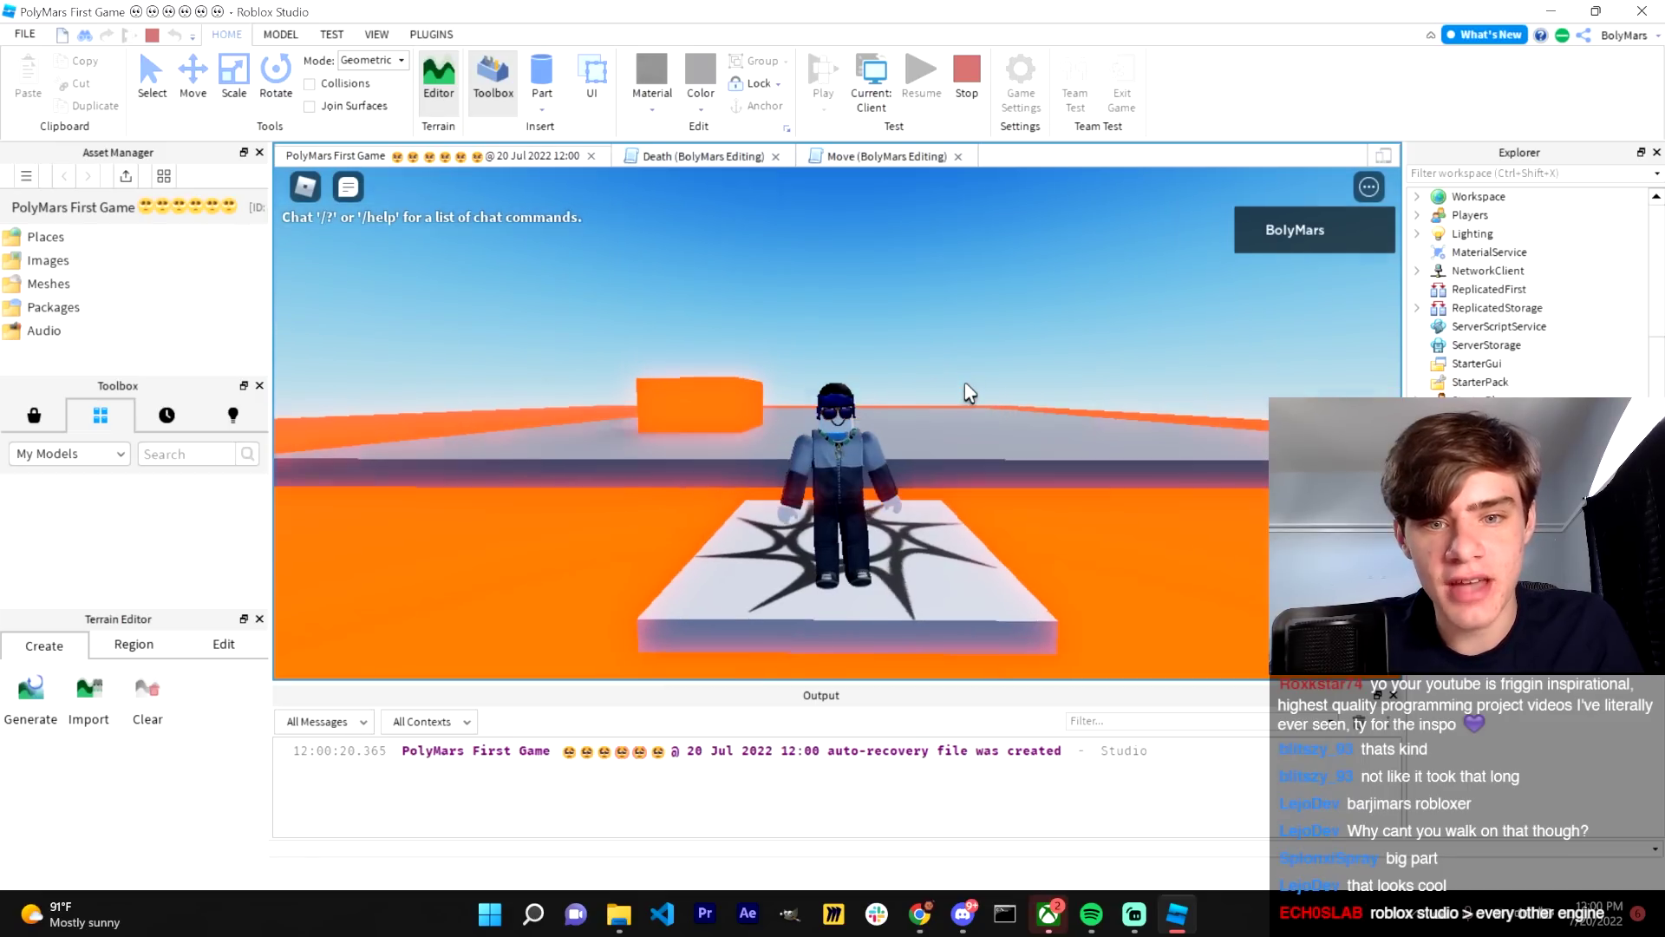
# - Run the avatar into the orange kill part, move around after respawning, then bring up the browser timer
pyautogui.press('w')
pyautogui.press('space')
pyautogui.press('w')
pyautogui.press('d')
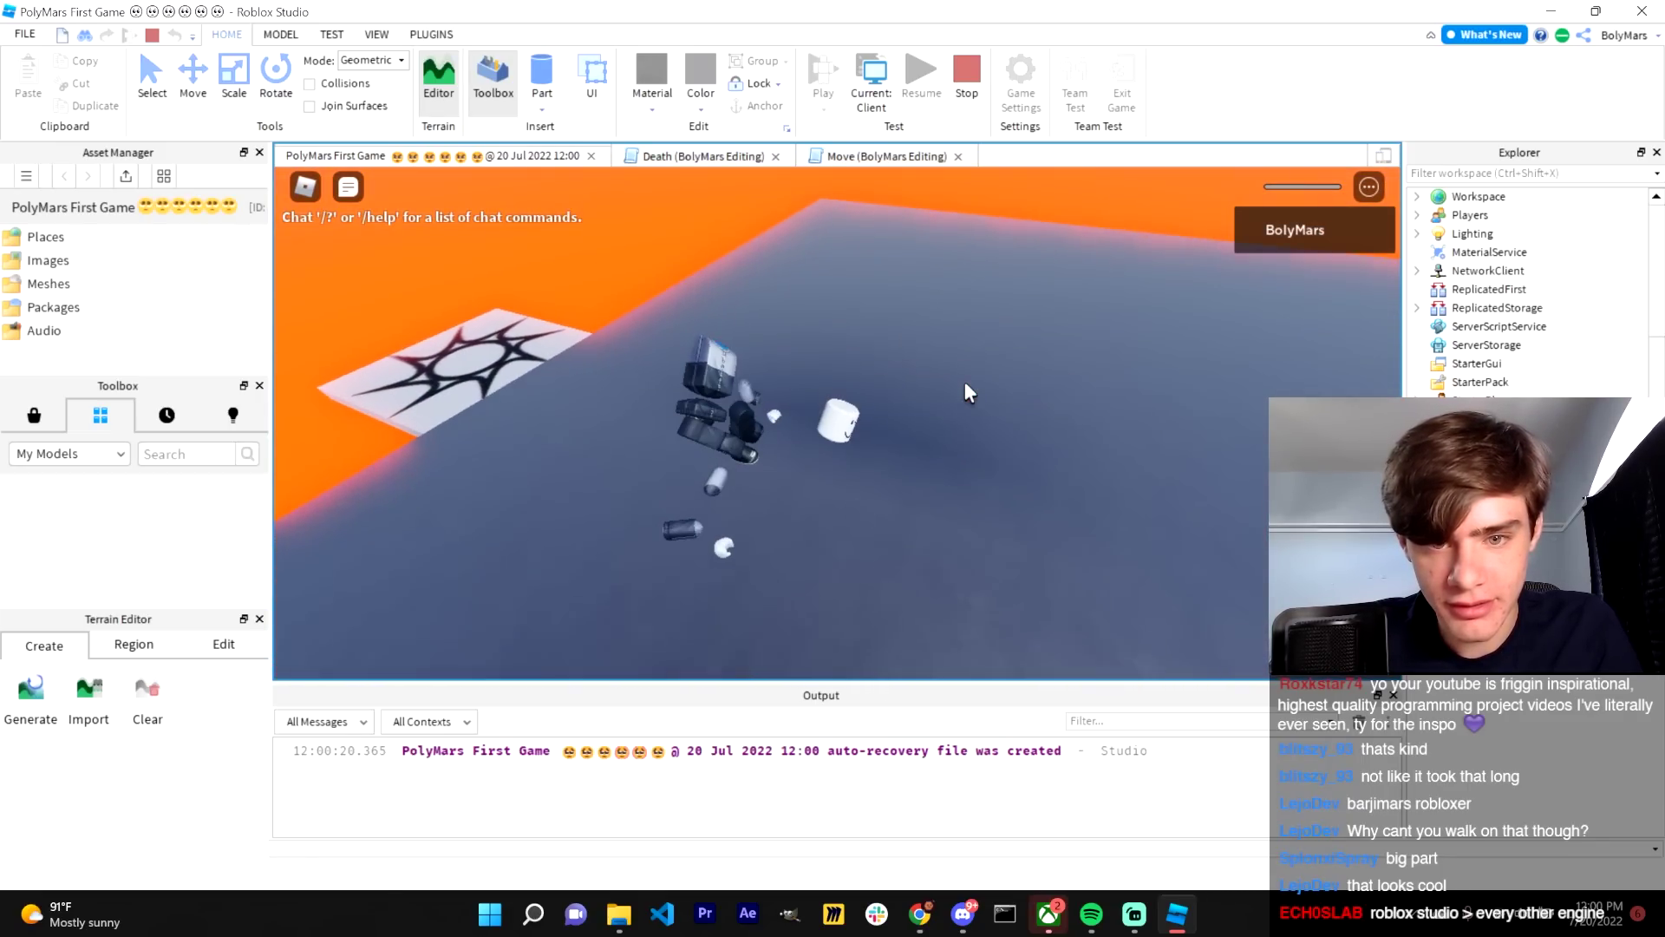
pyautogui.press('s')
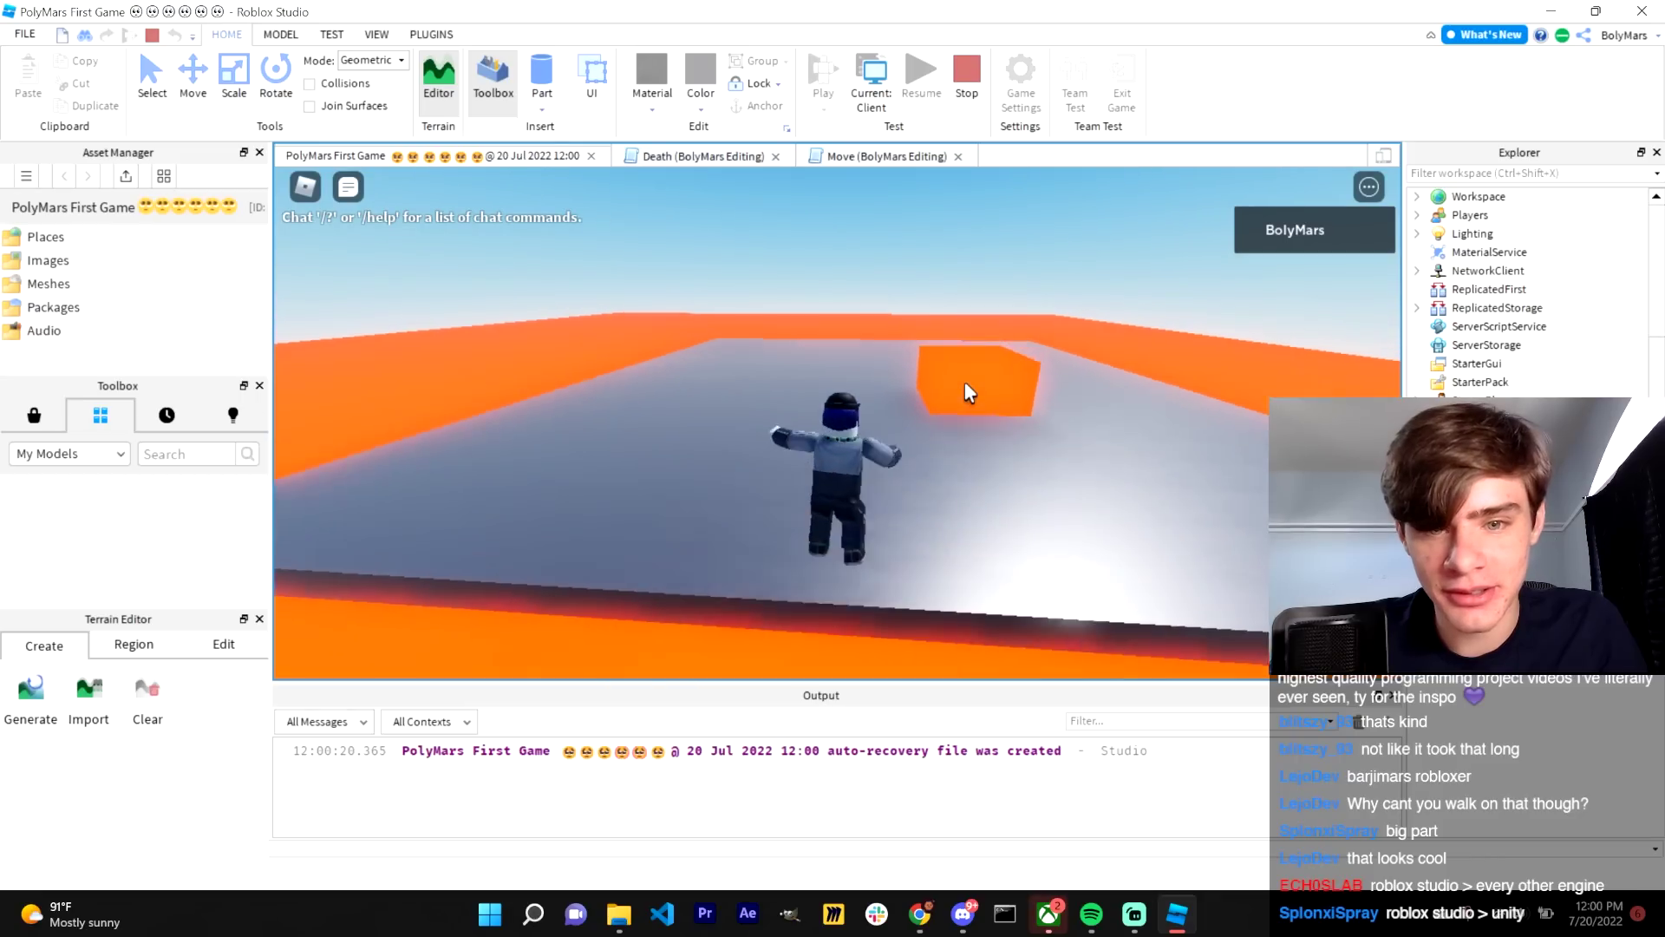
pyautogui.press('w')
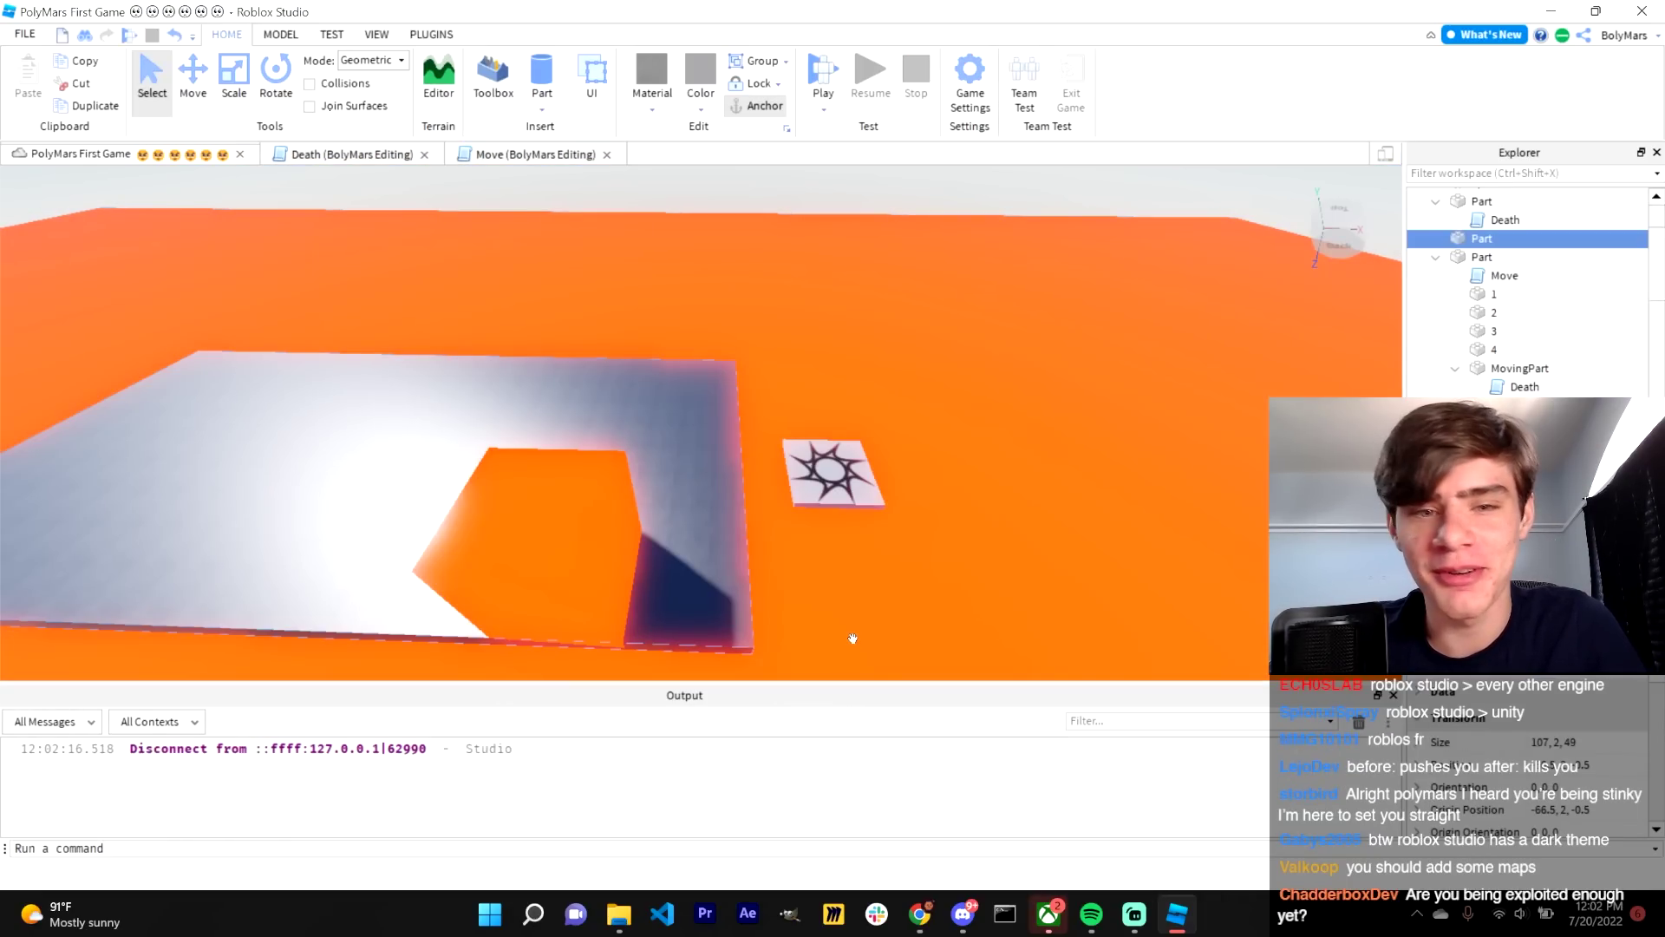
pyautogui.click(919, 913)
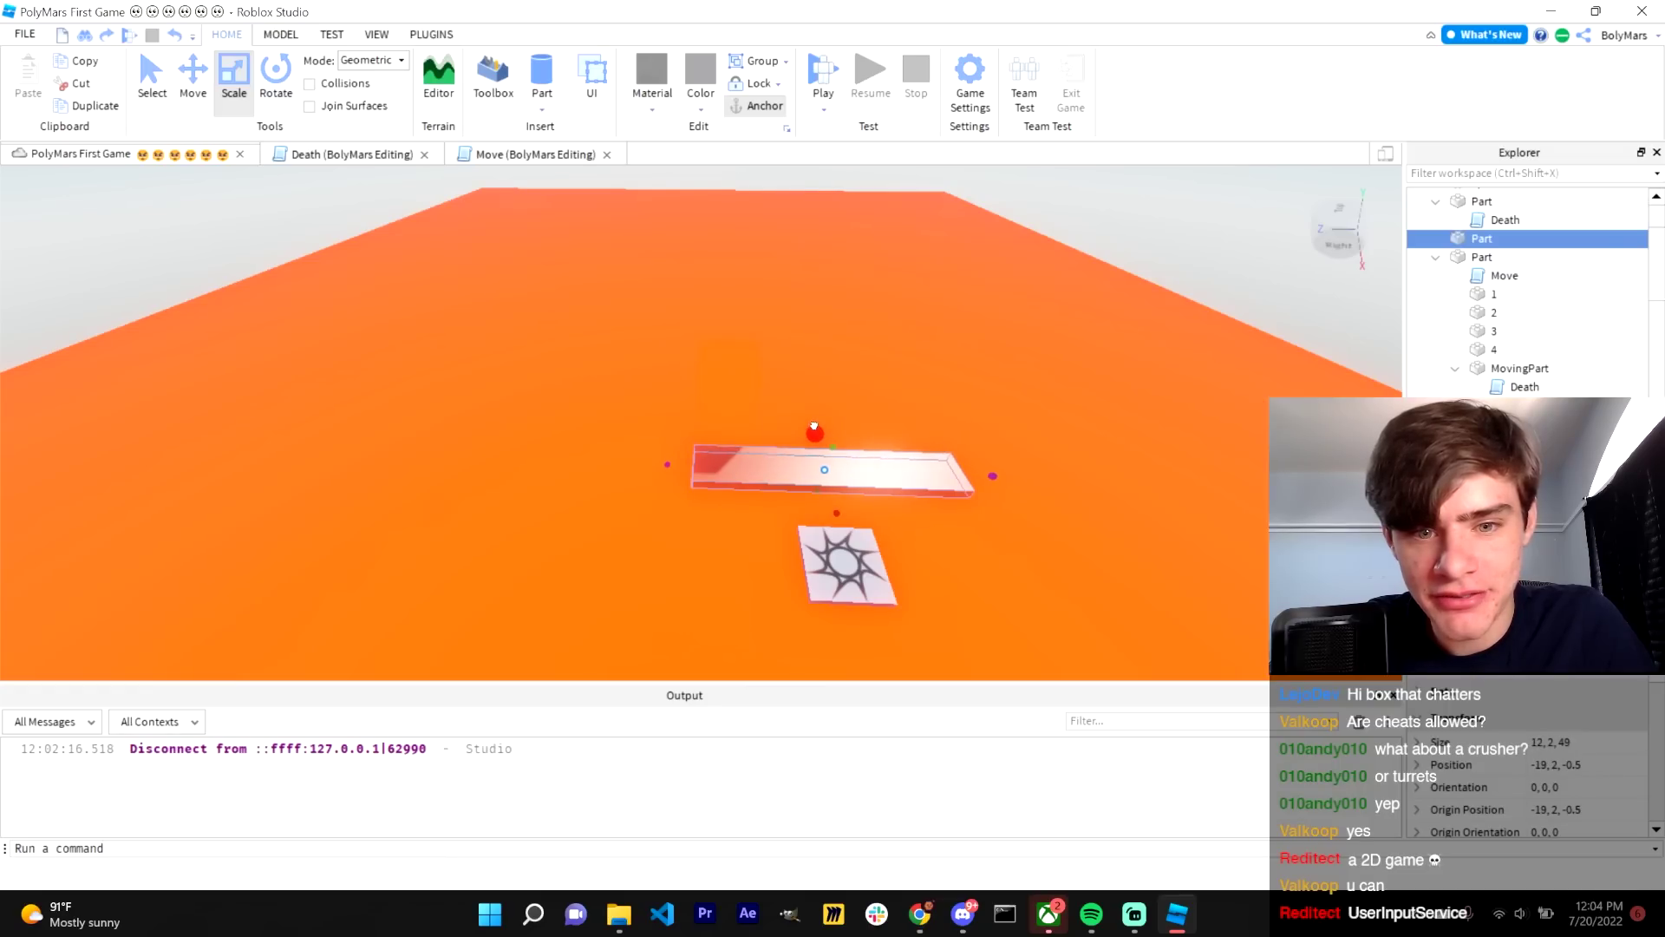
# - Stretch the part into a tall 5,38,49 wall and try reparenting the Move-script Part, which errors
pyautogui.moveTo(847, 453); pyautogui.dragTo(878, 223)
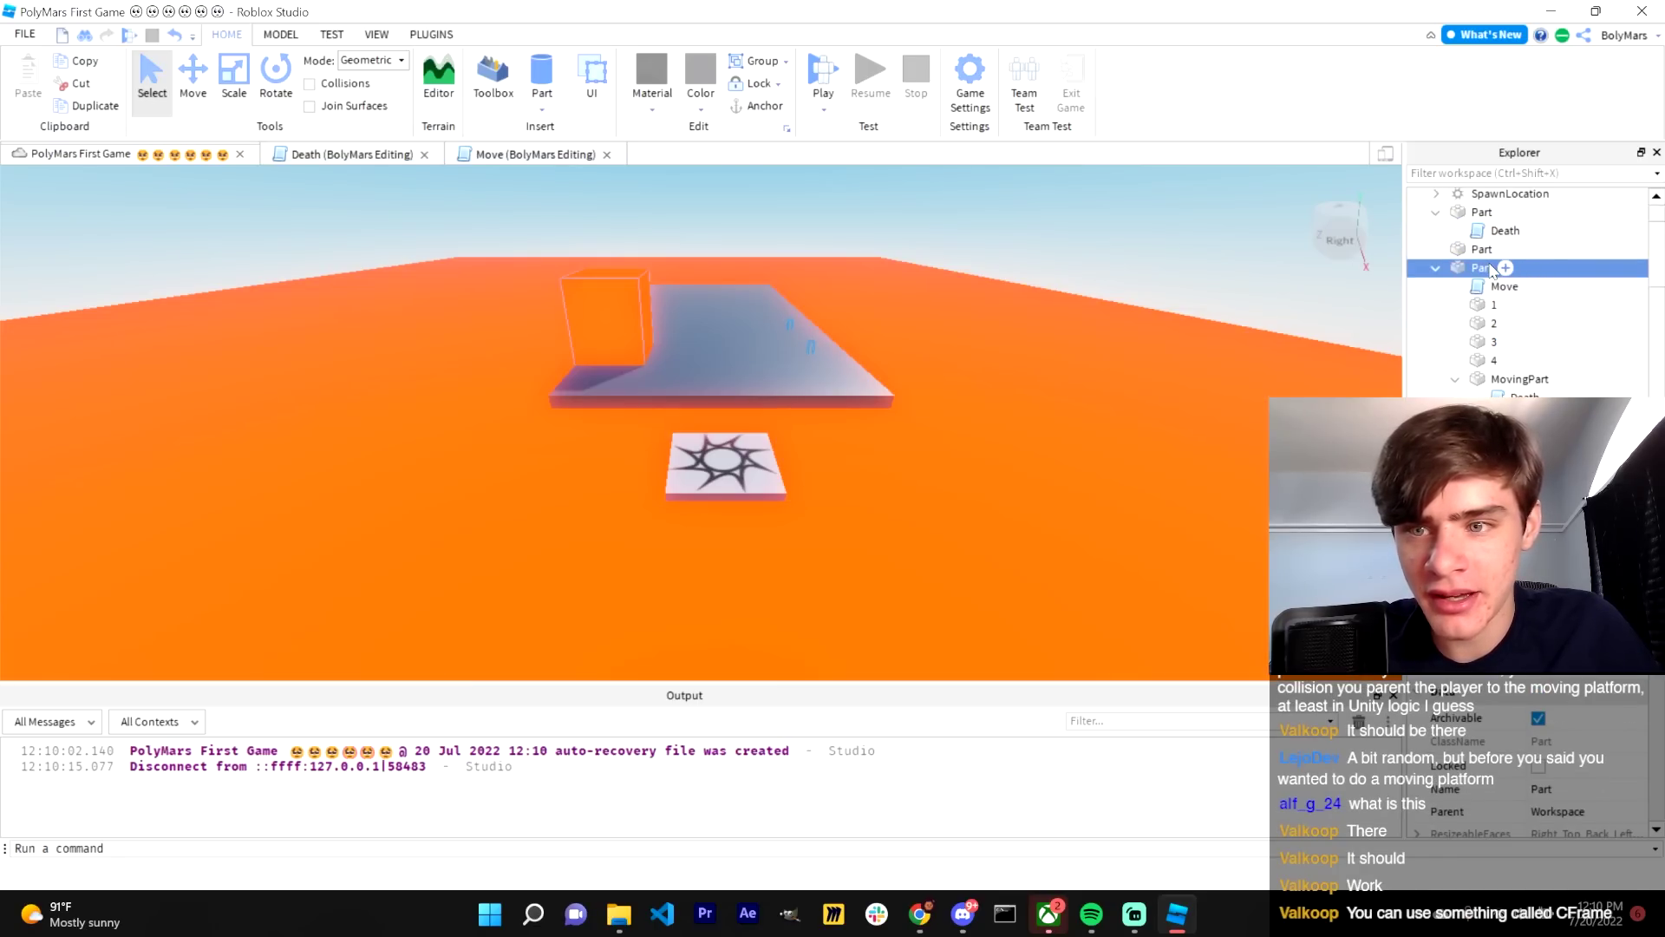
pyautogui.moveTo(1482, 269); pyautogui.dragTo(1082, 351)
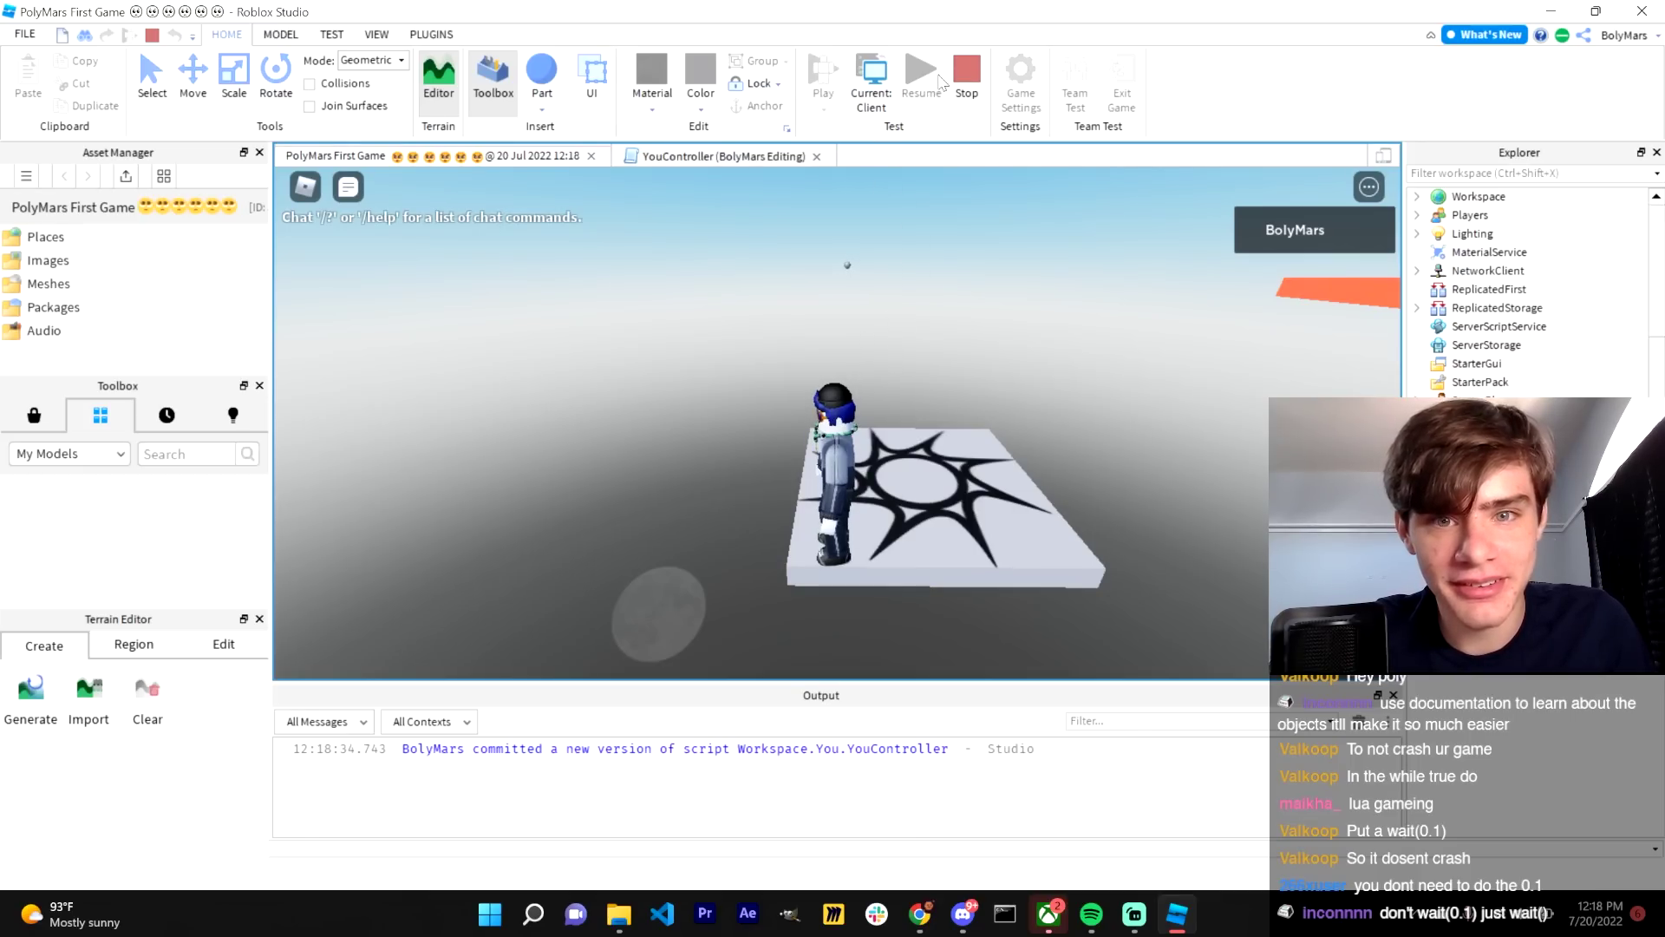
# - Bring the browser with the devforum thread to the front
pyautogui.click(963, 76)
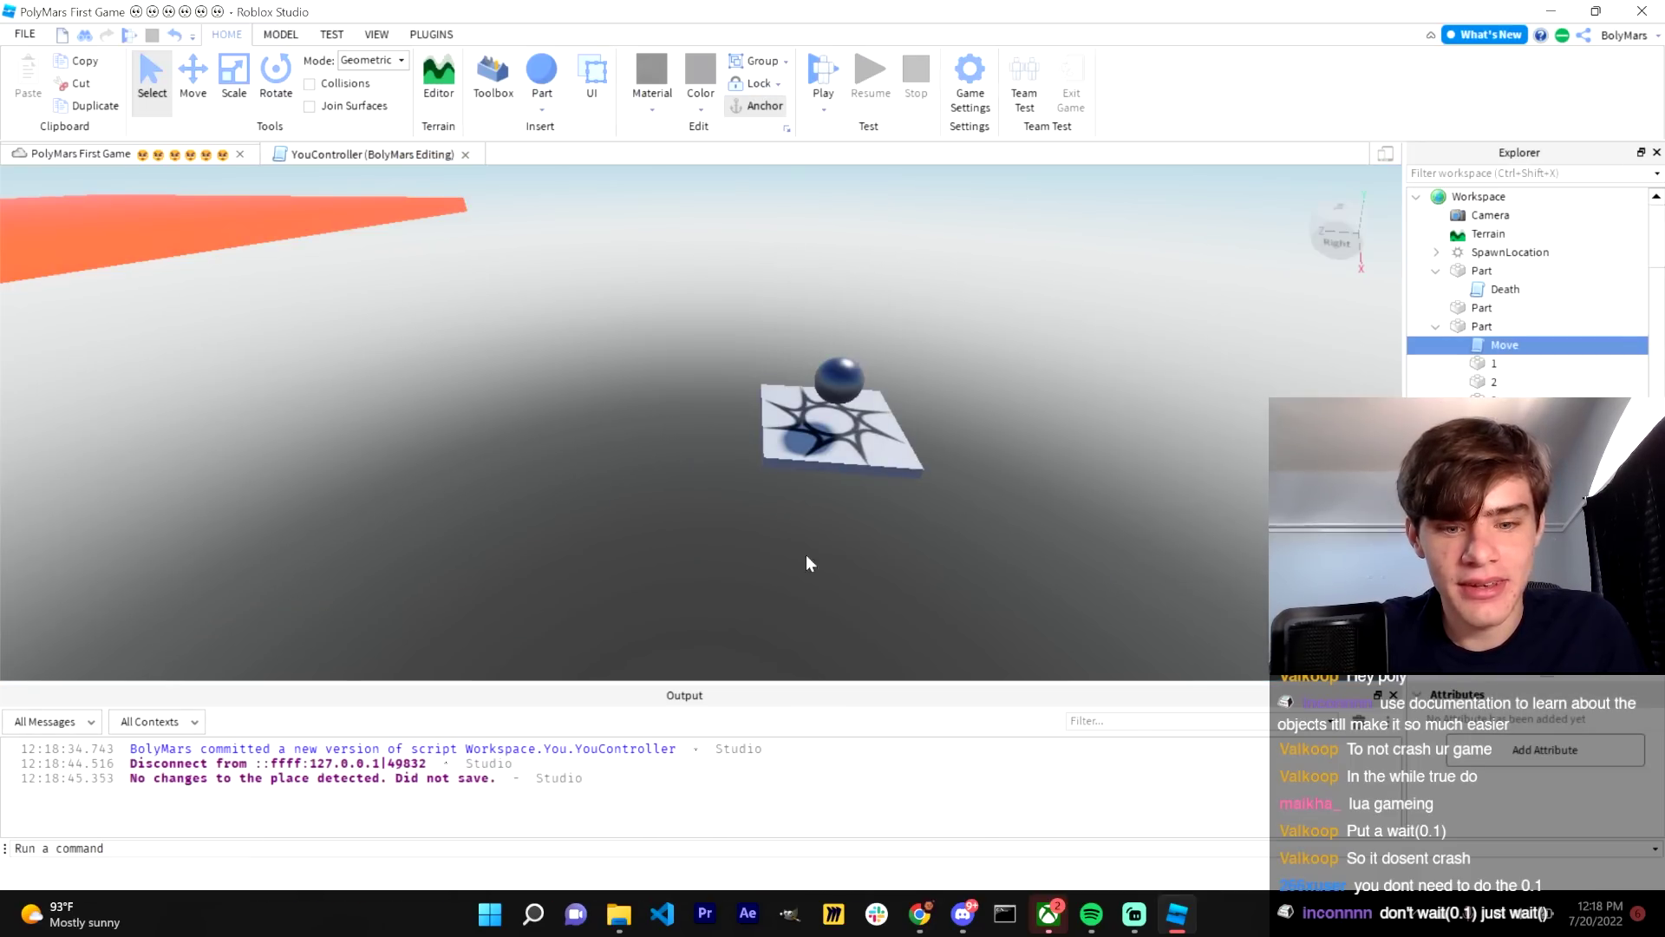
# - Switch to the browser and go to the Google search results tab
pyautogui.hotkey('alt', 'Tab')
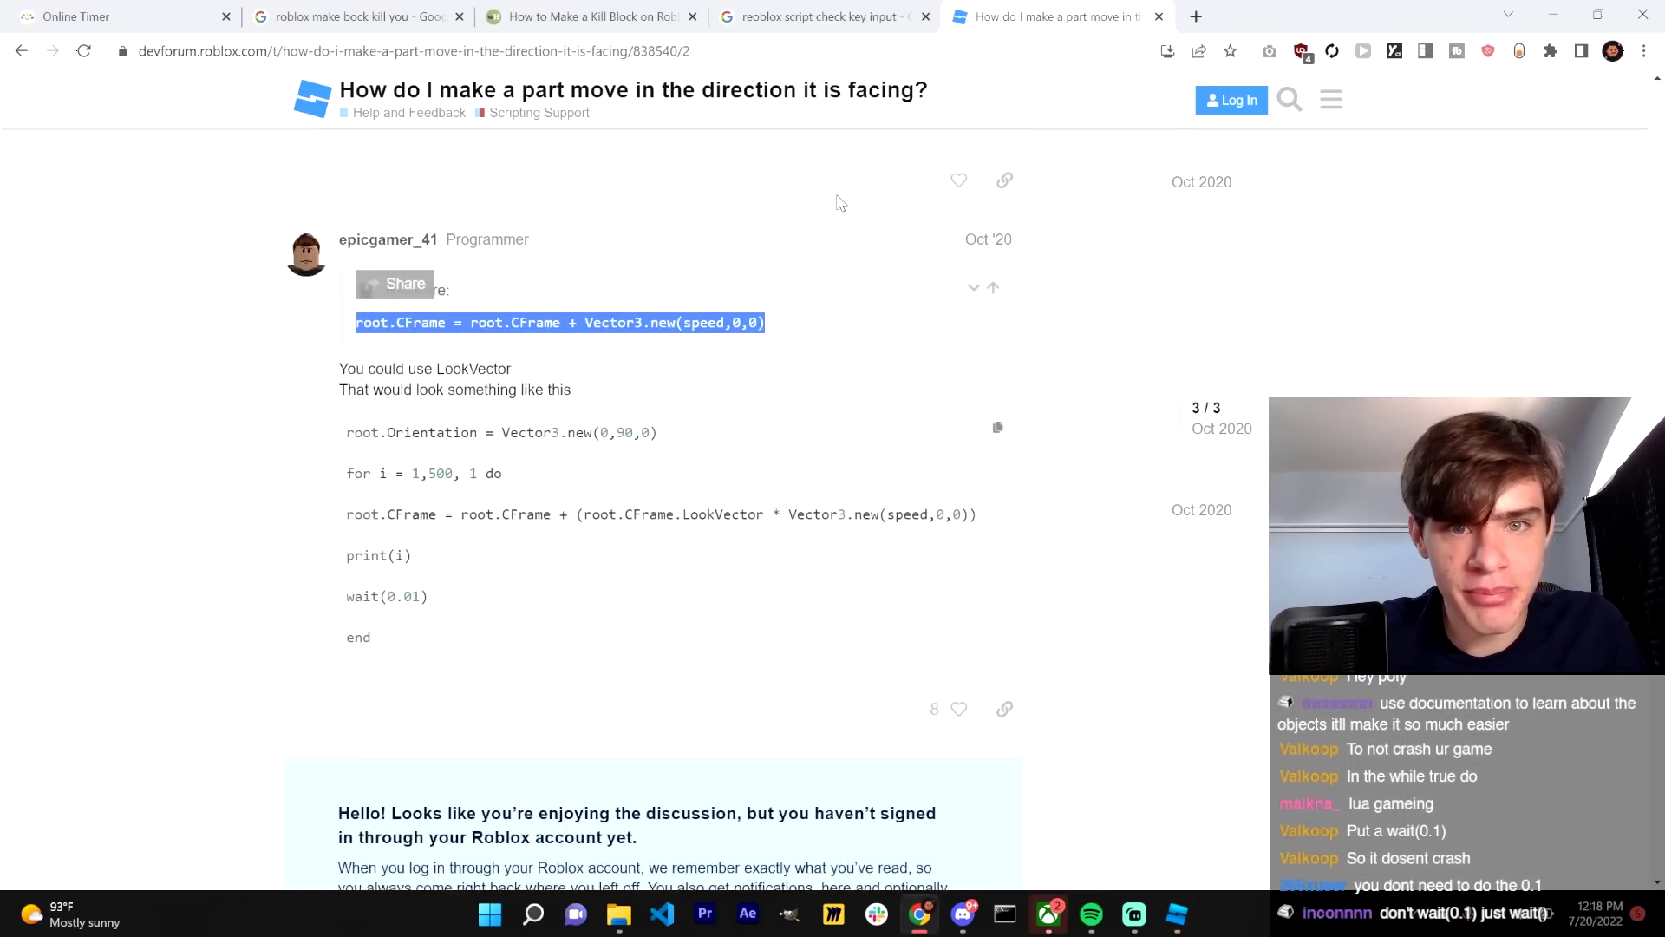
pyautogui.click(819, 16)
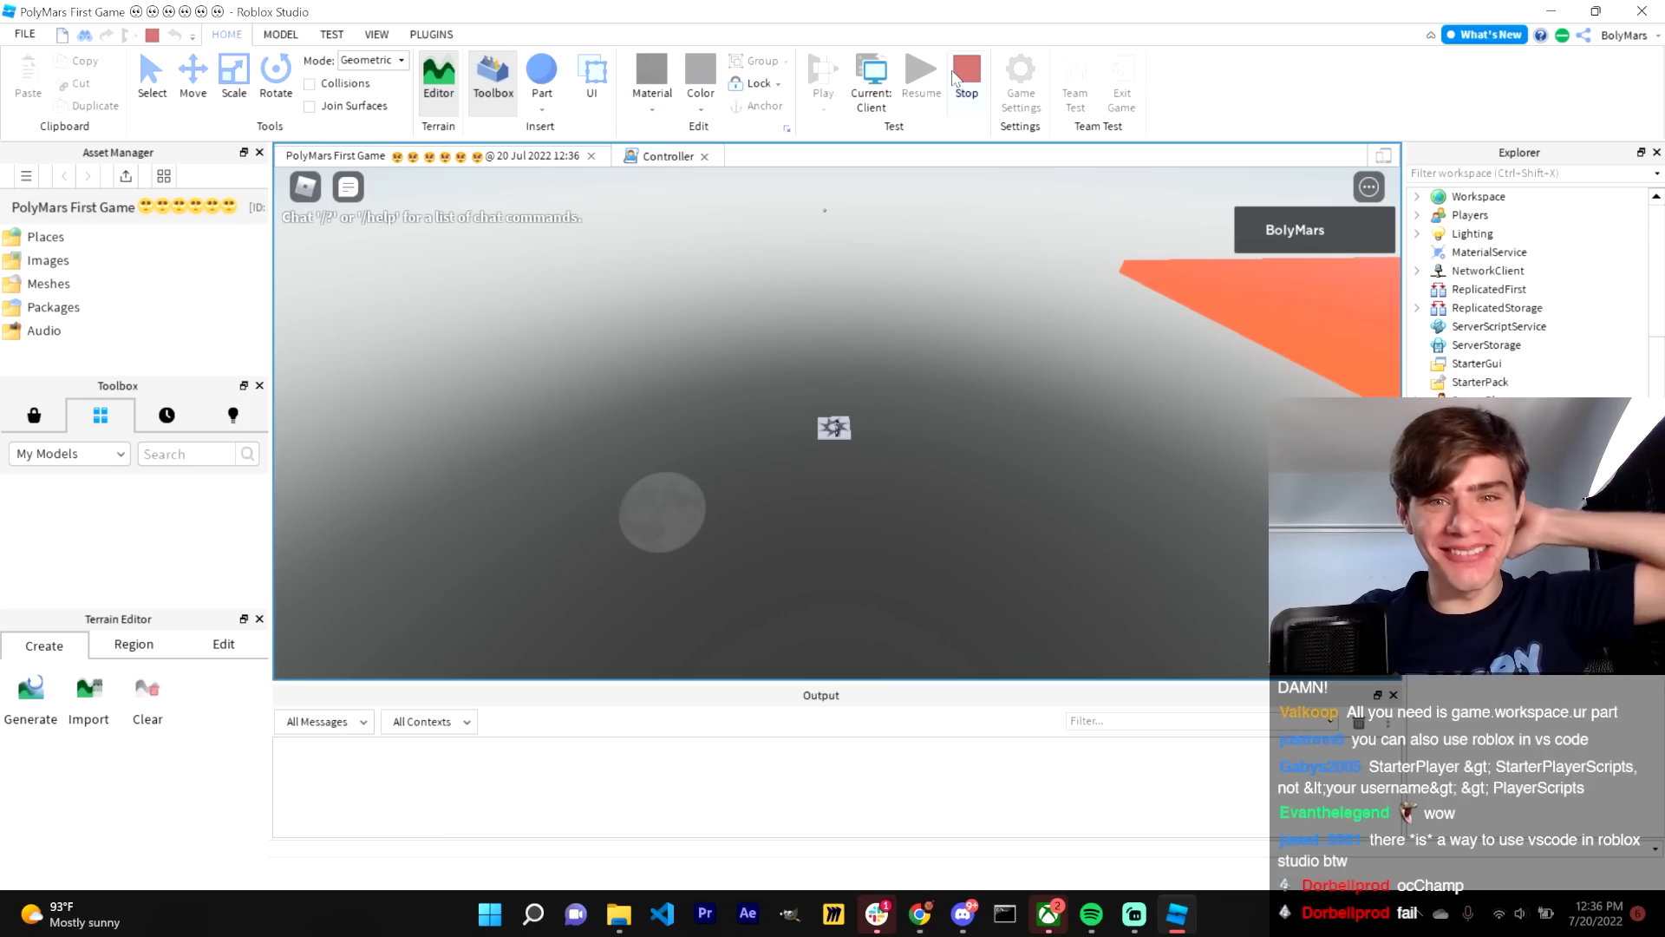
# - Stop the playtest, open a new Google tab, and test the sphere's Space-key movement
pyautogui.click(963, 74)
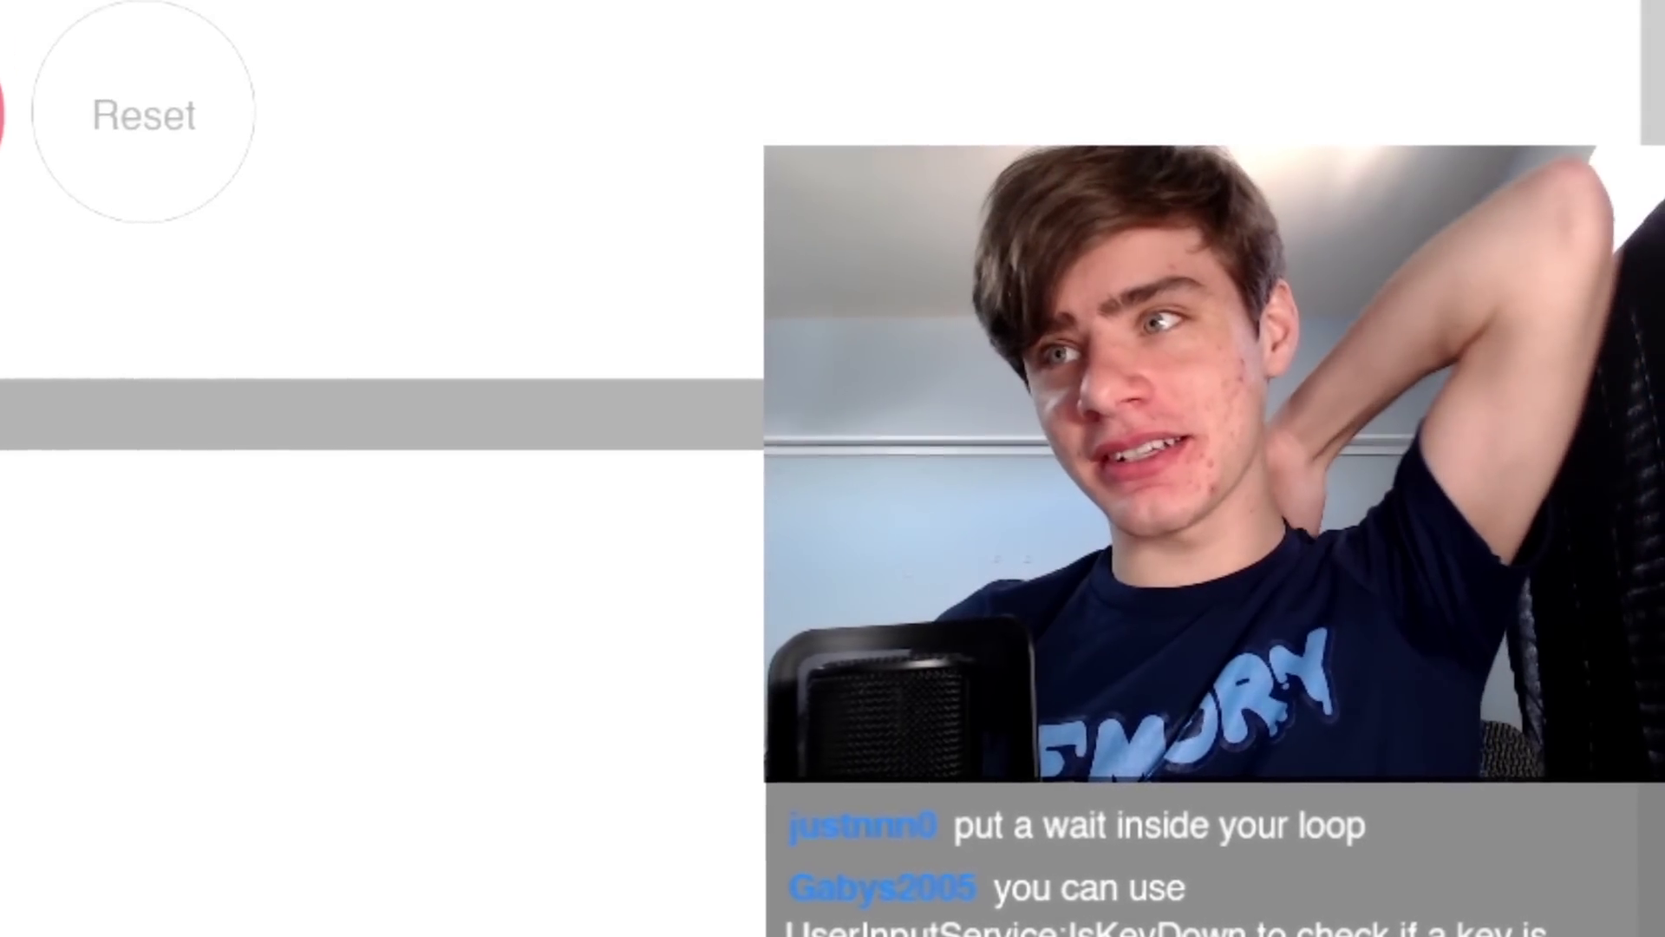
pyautogui.click(263, 16)
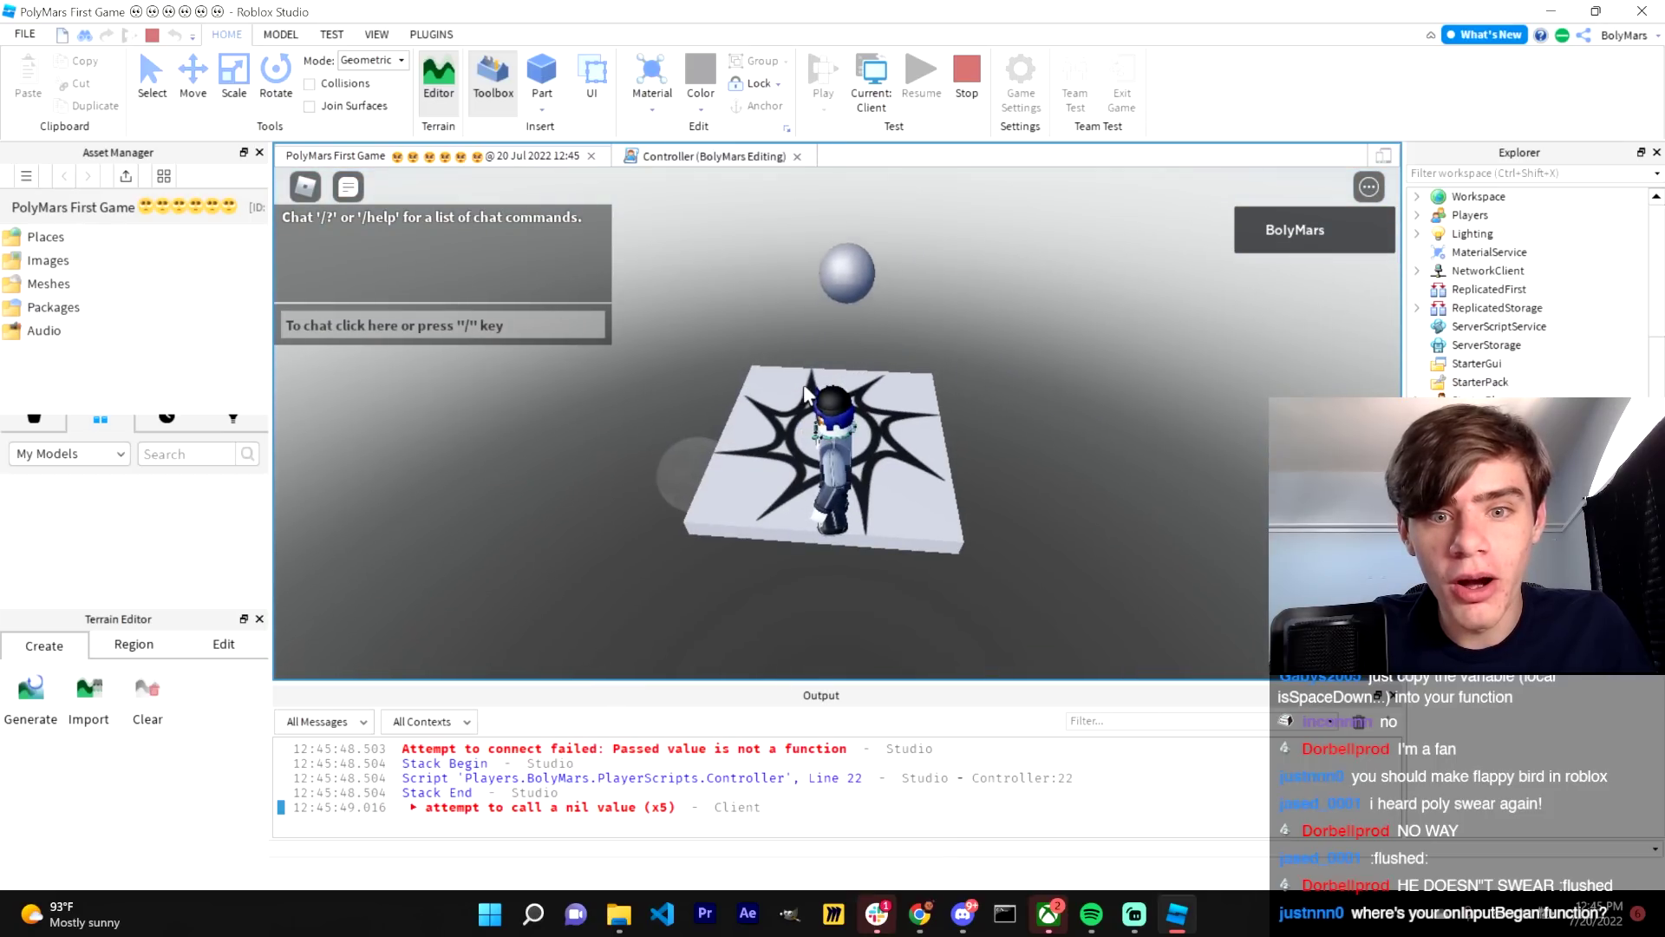
pyautogui.press('space')
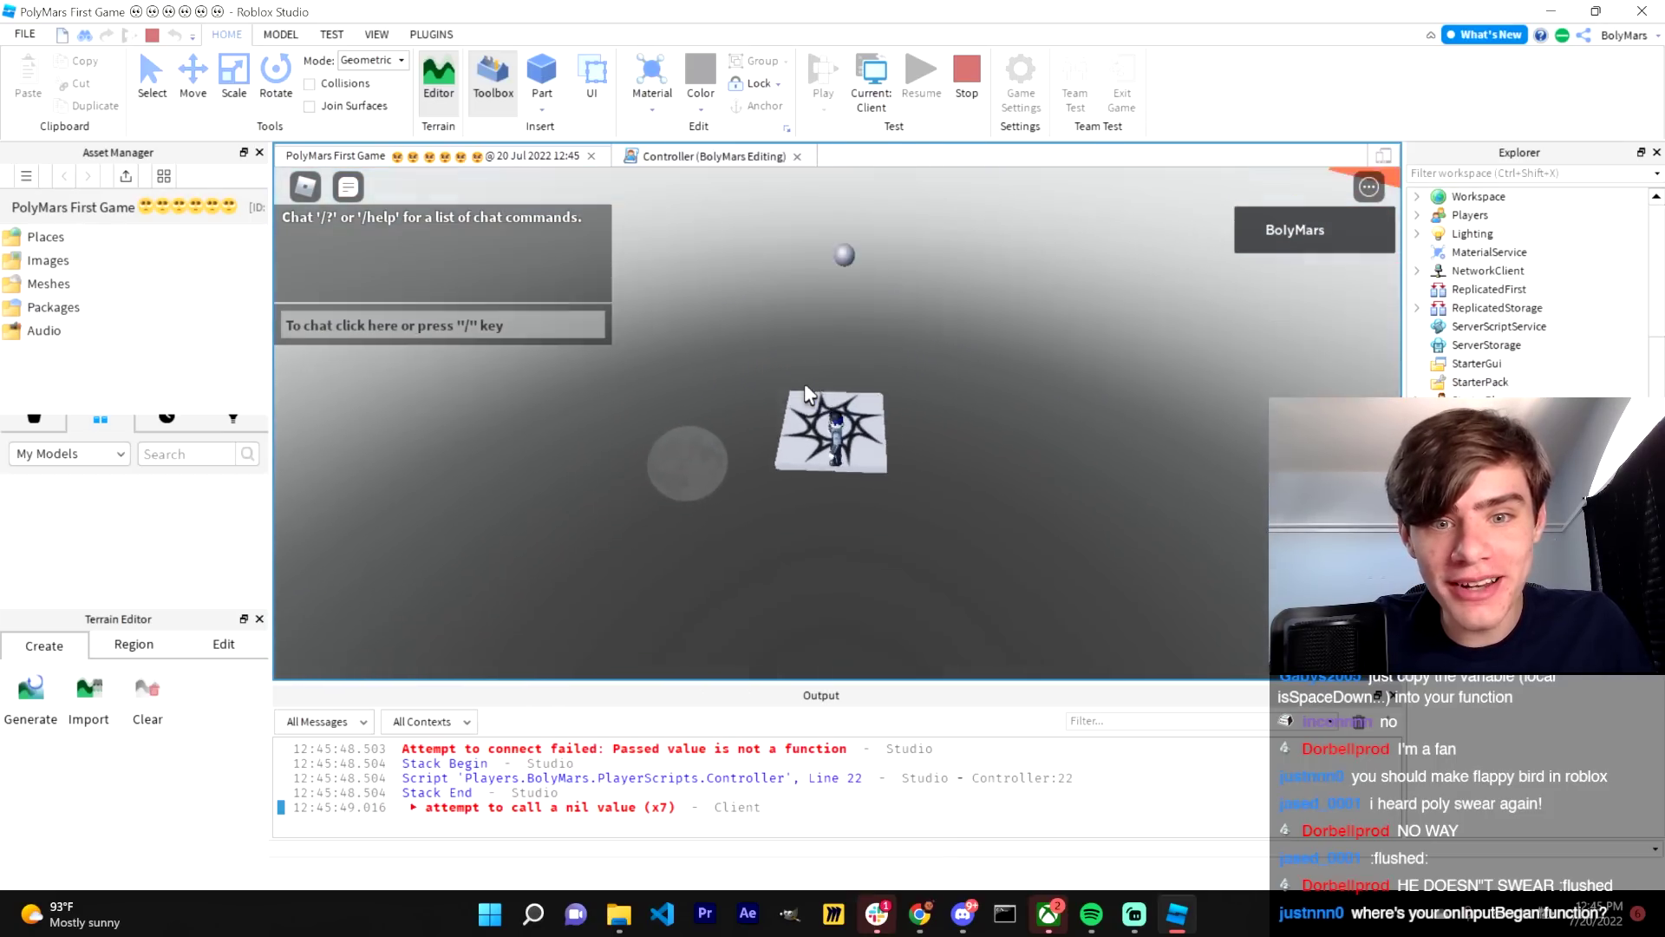
# - Stop the playtest and duplicate the Space-key check on Controller line 13
pyautogui.hotkey('shift', 'F5')
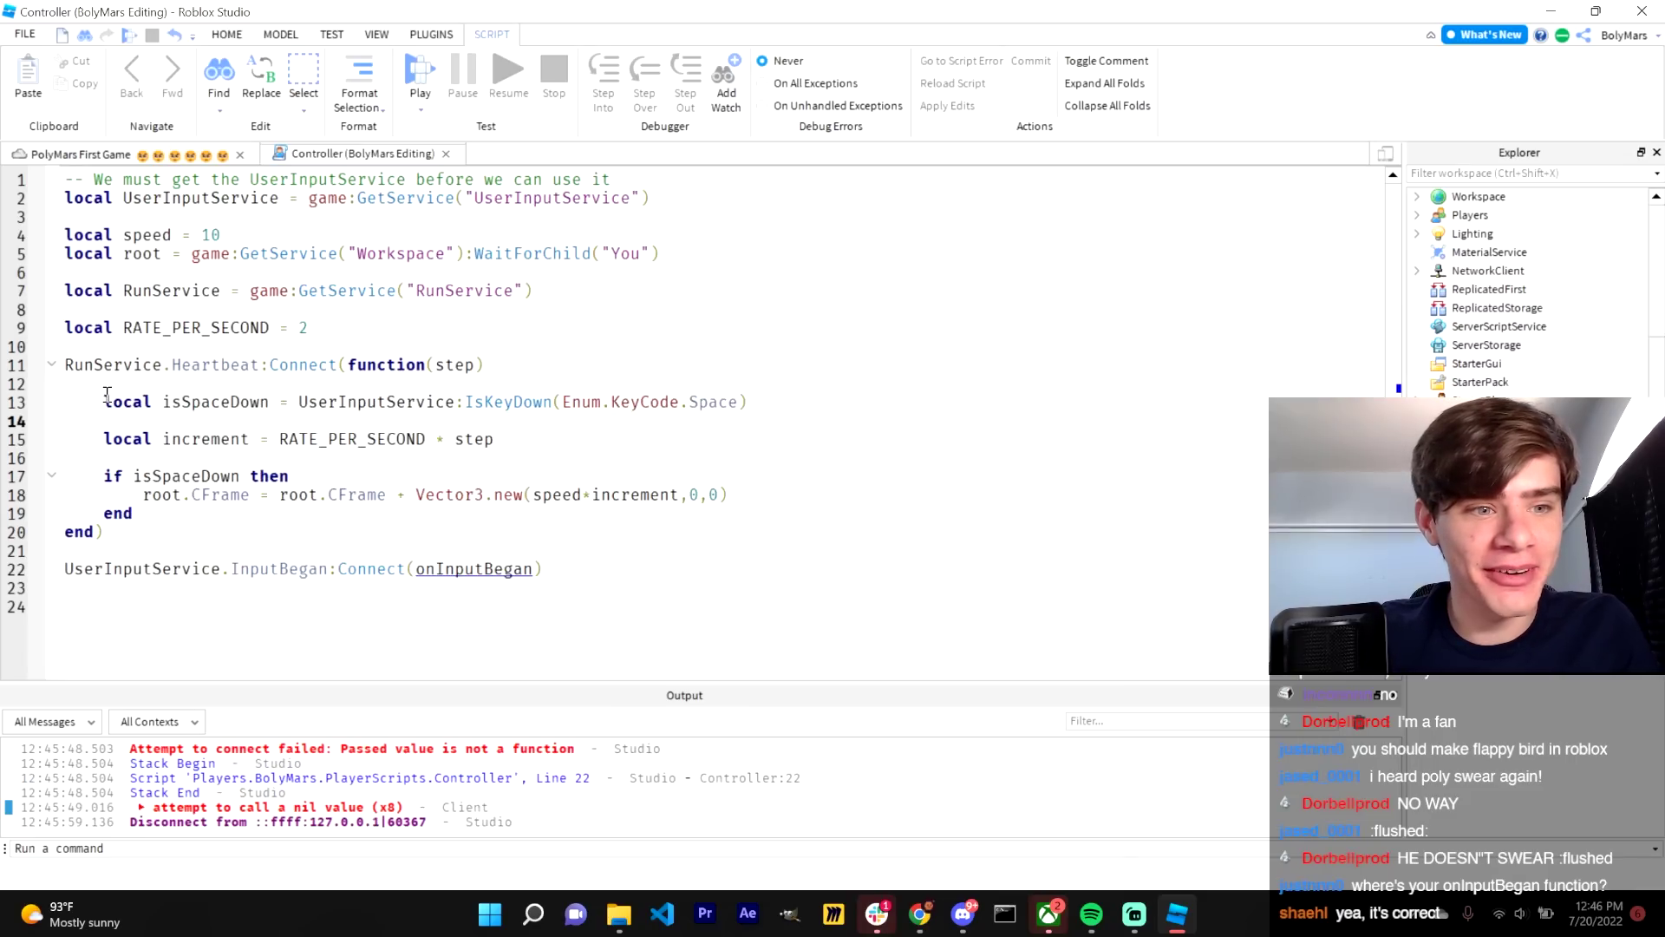
pyautogui.moveTo(107, 395); pyautogui.dragTo(825, 408)
pyautogui.hotkey('ctrl', 'c')
pyautogui.click(800, 408)
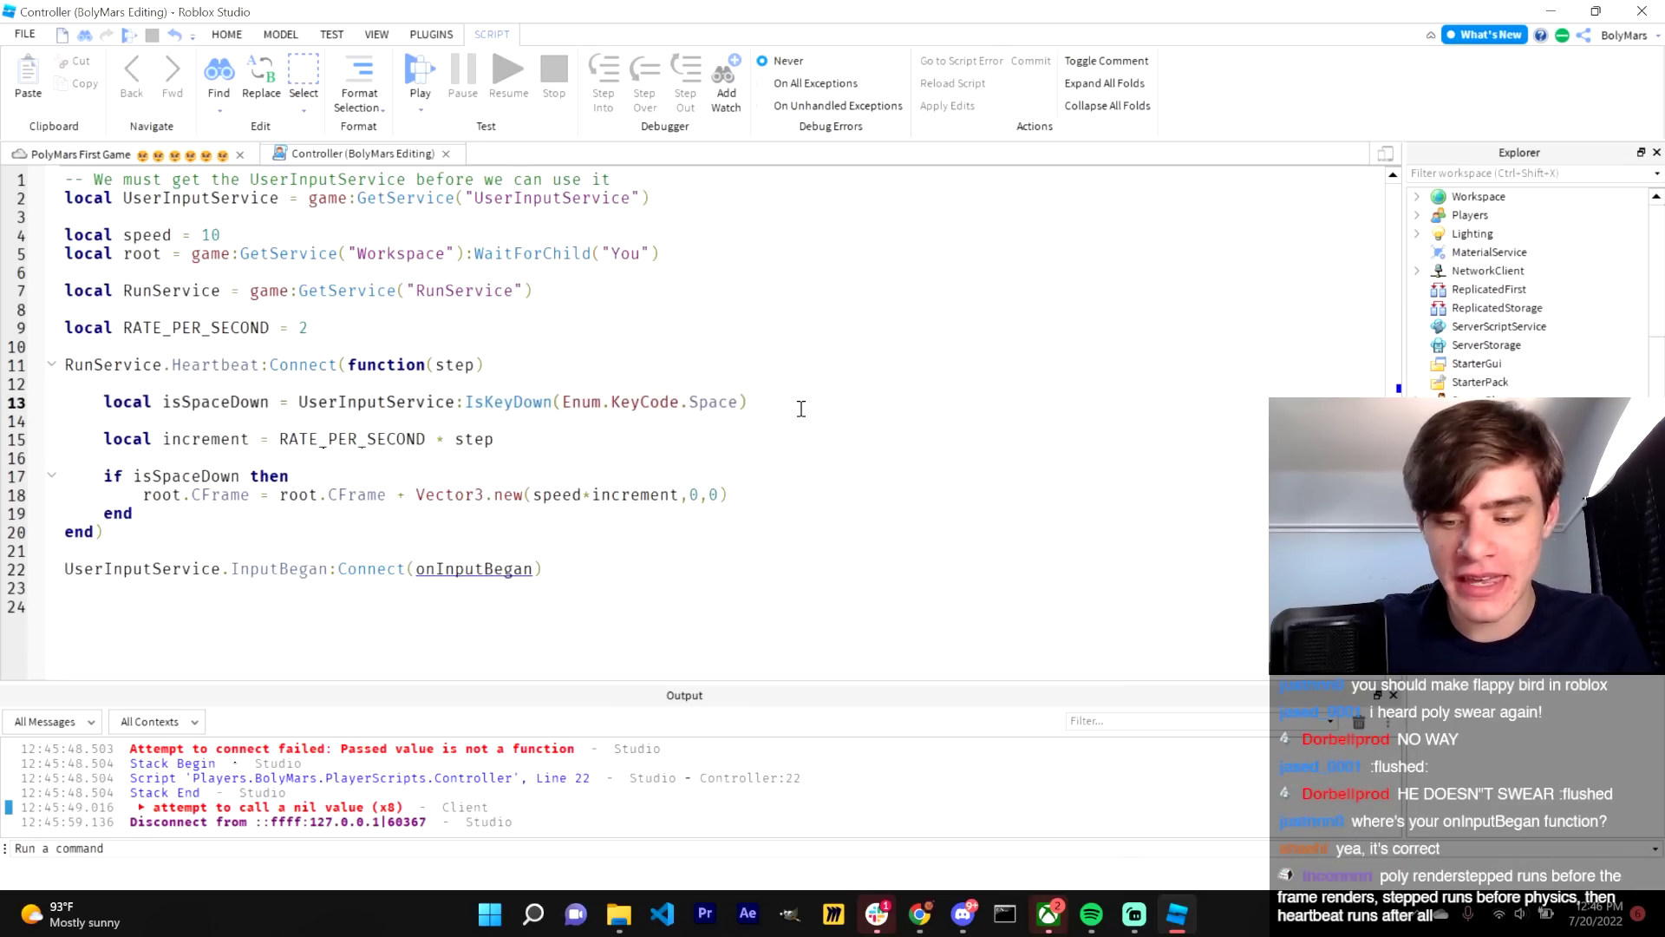
pyautogui.press('Return')
pyautogui.hotkey('ctrl', 'v')
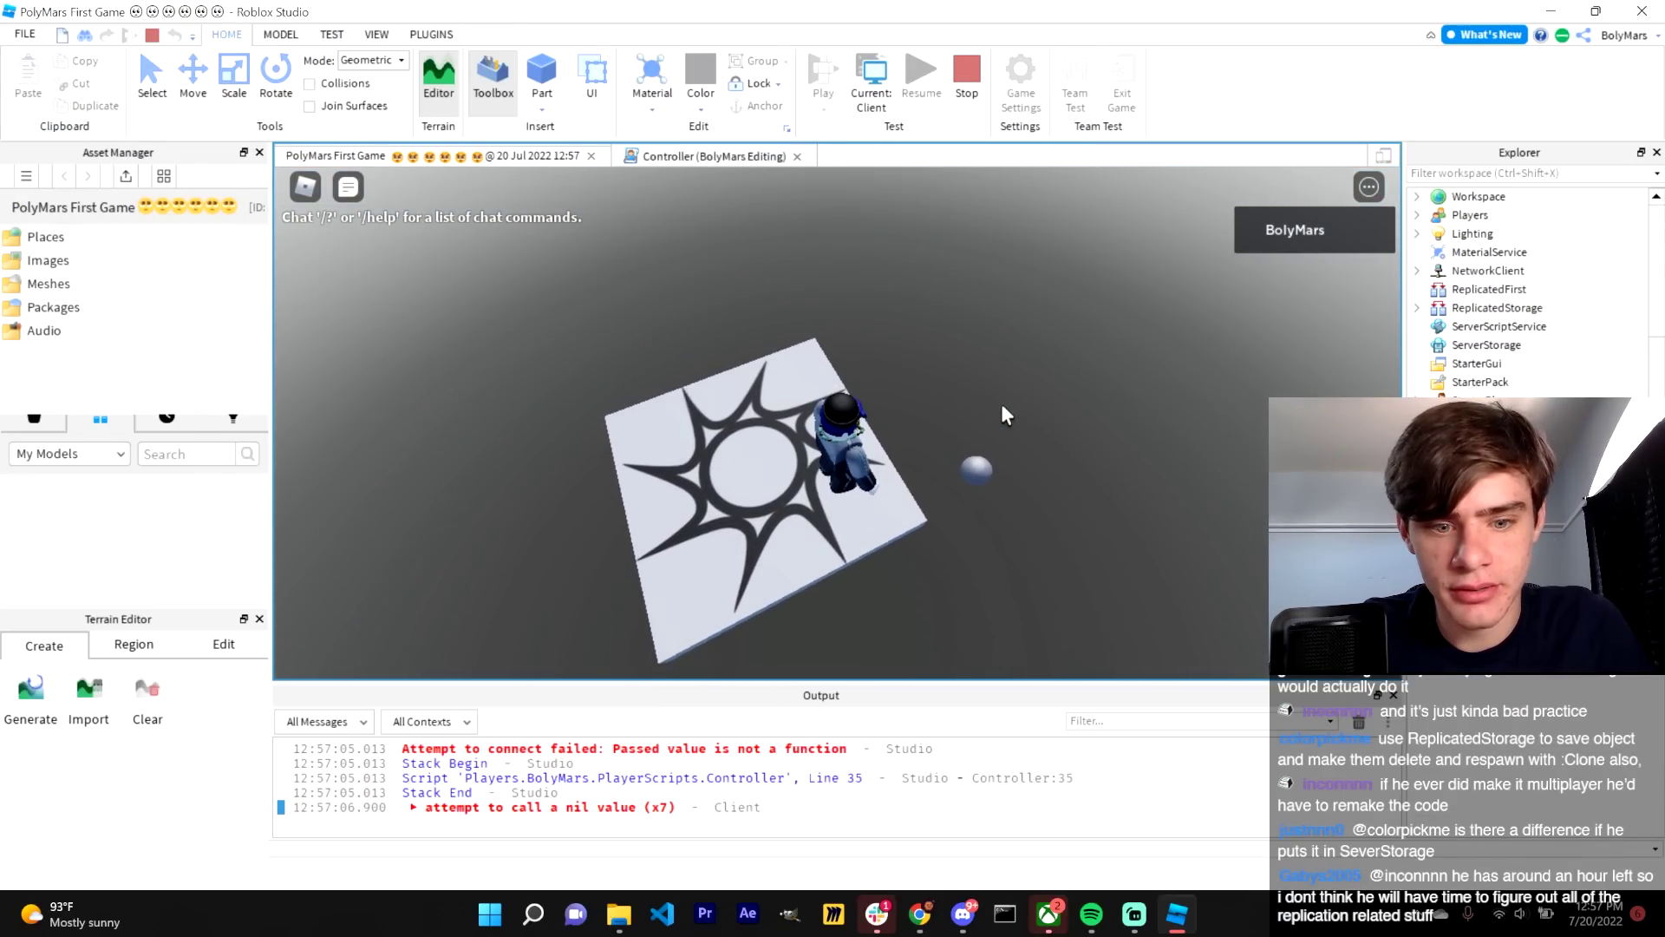
# - Change the D key on line 20 to Space and stop the follow-up playtests
pyautogui.hotkey('shift', 'F5')
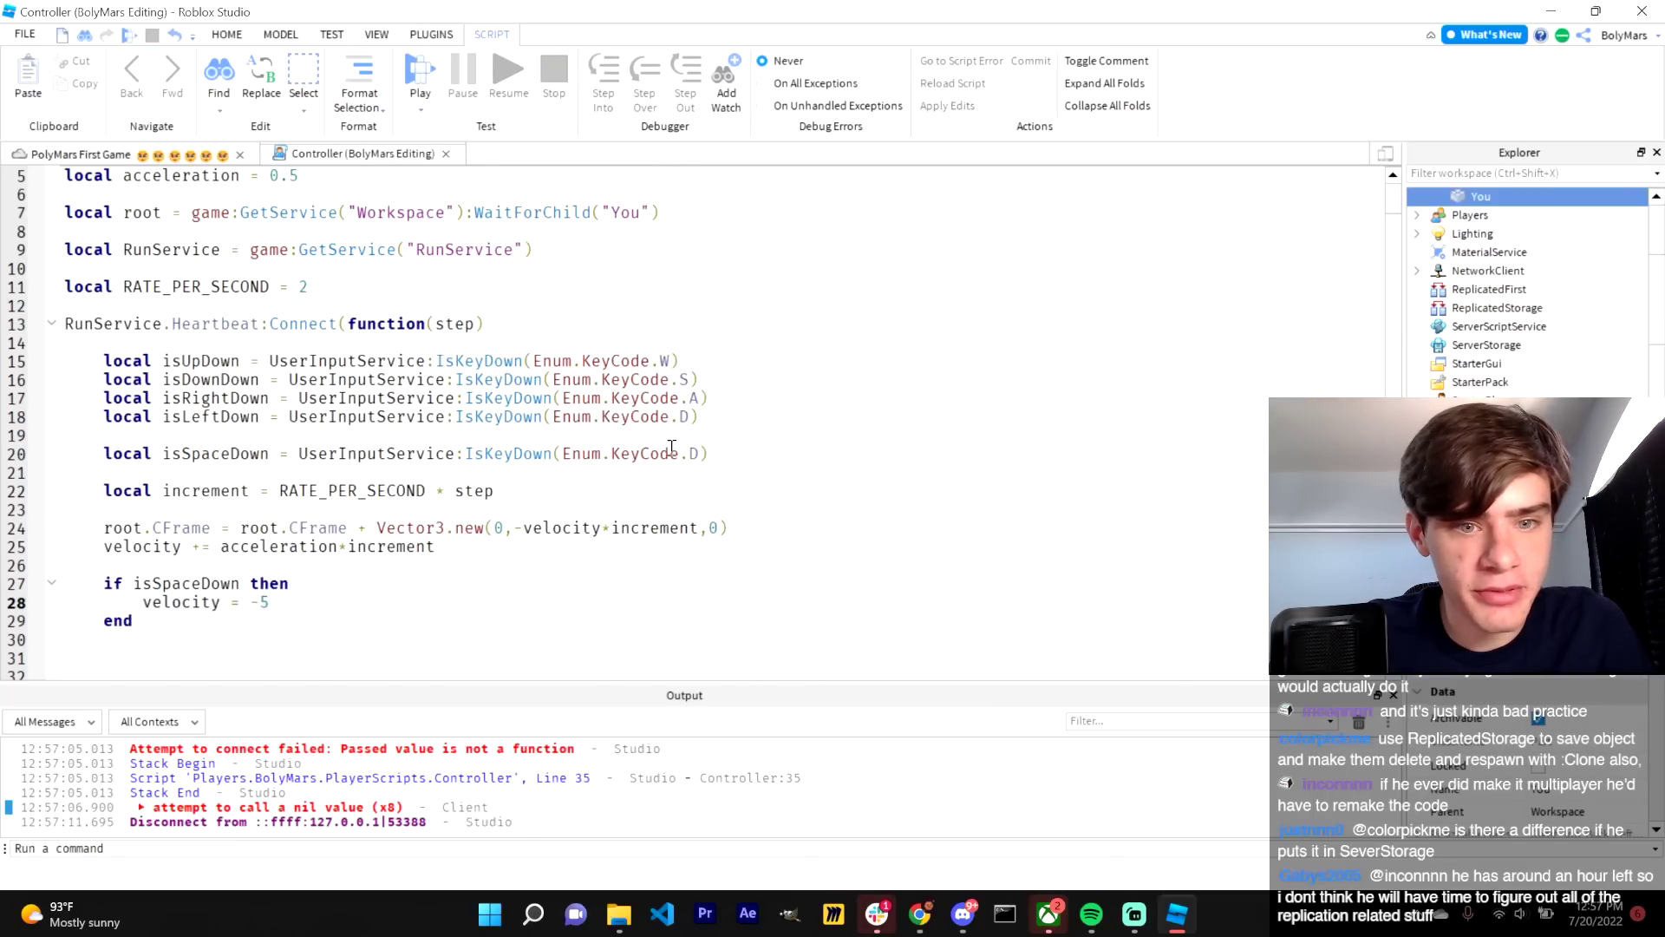
pyautogui.doubleClick(697, 452)
pyautogui.write('Spa')
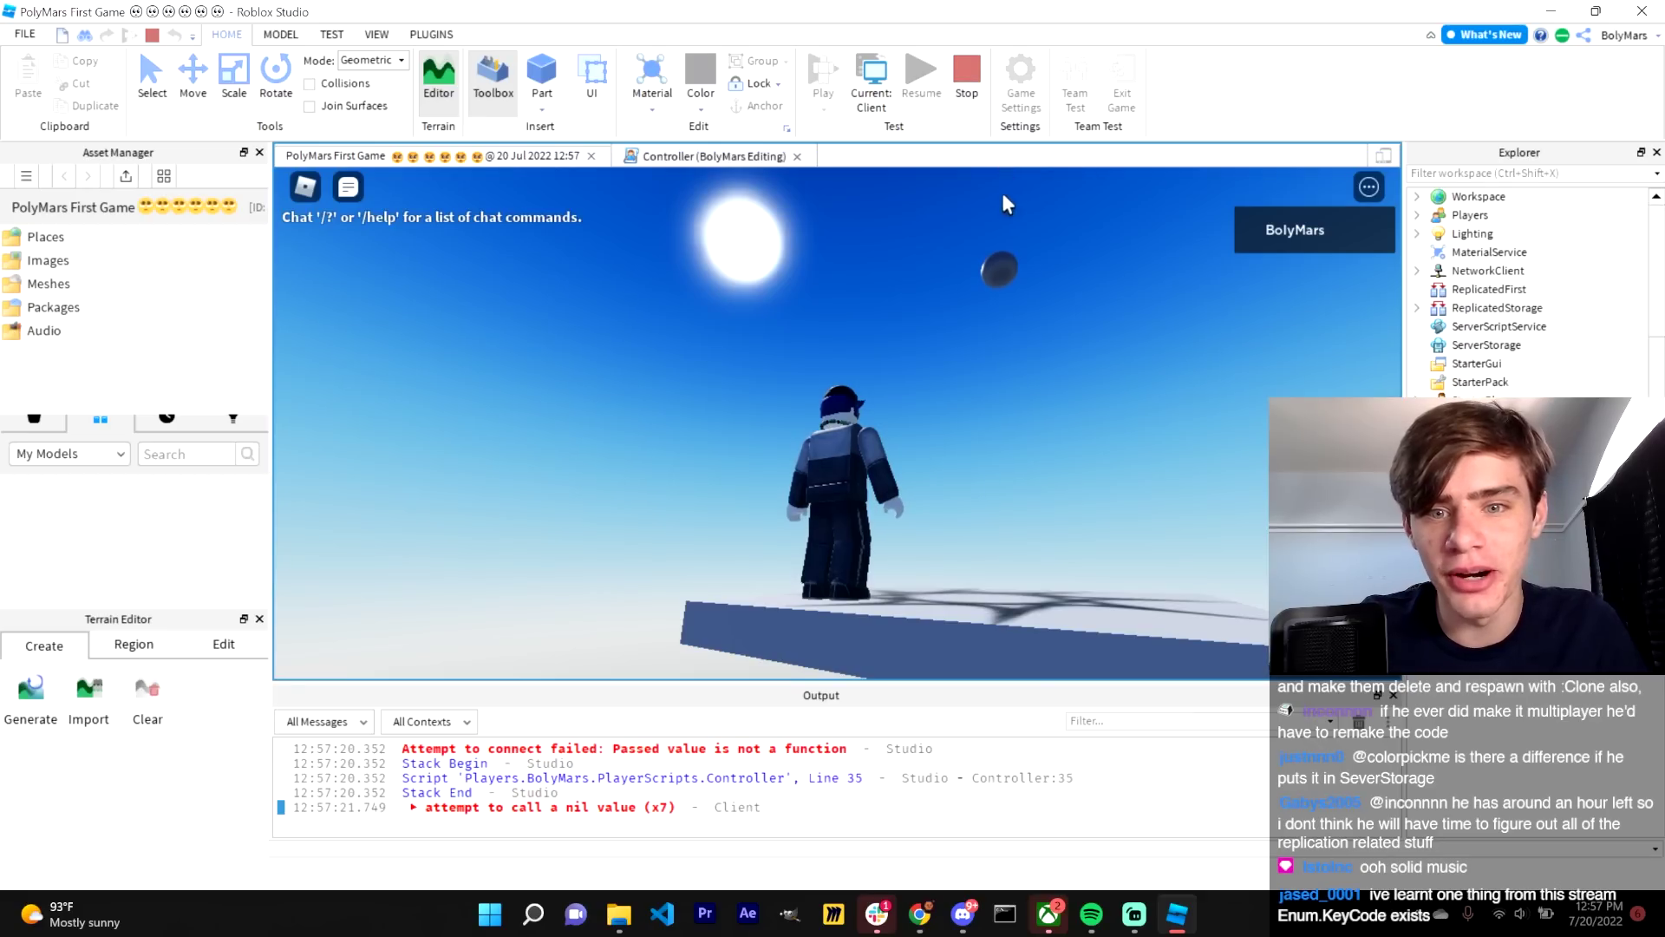
pyautogui.click(967, 86)
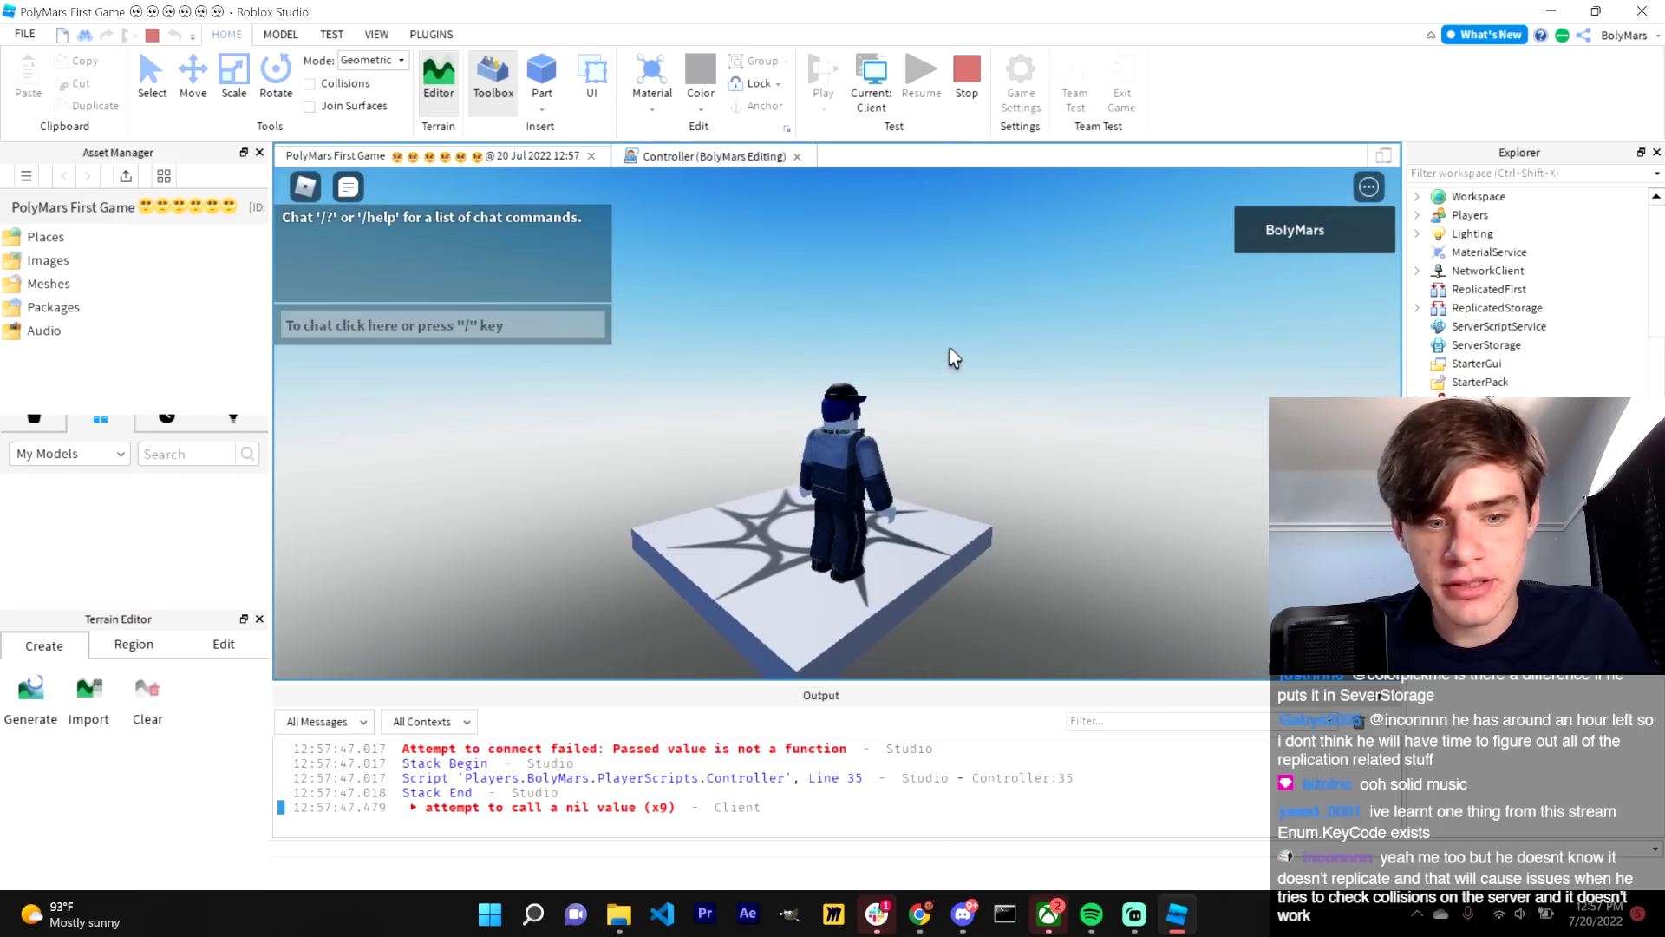
pyautogui.click(976, 82)
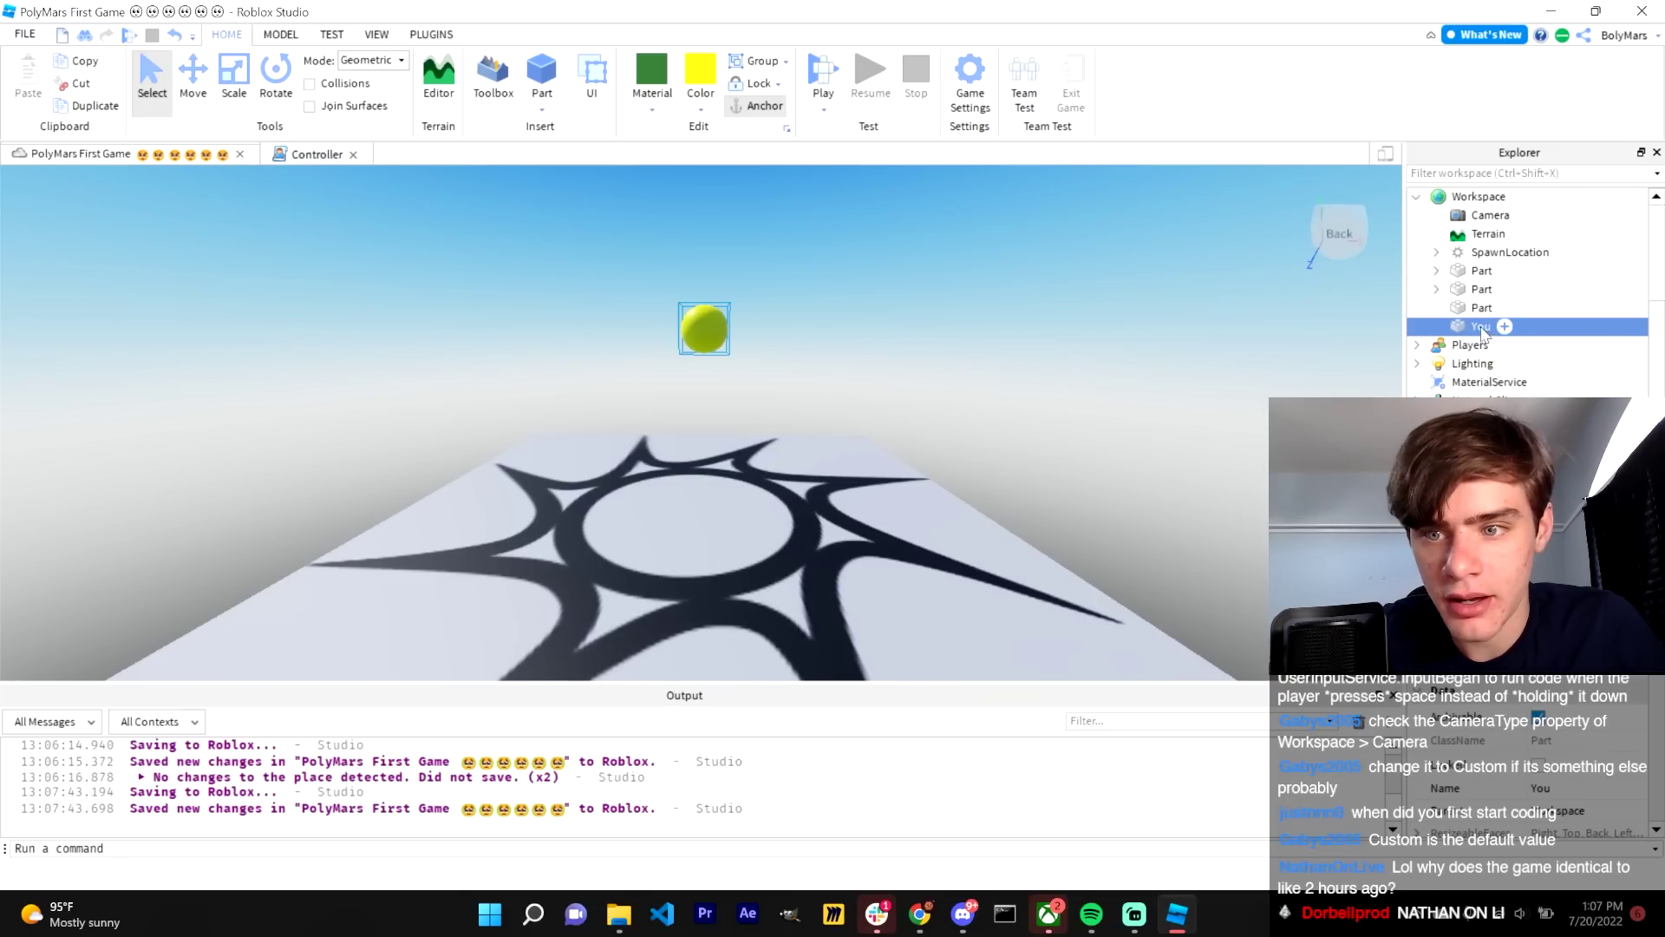
# - Insert a new block part named Pipe, coloured green with Smooth Plastic material
pyautogui.click(541, 109)
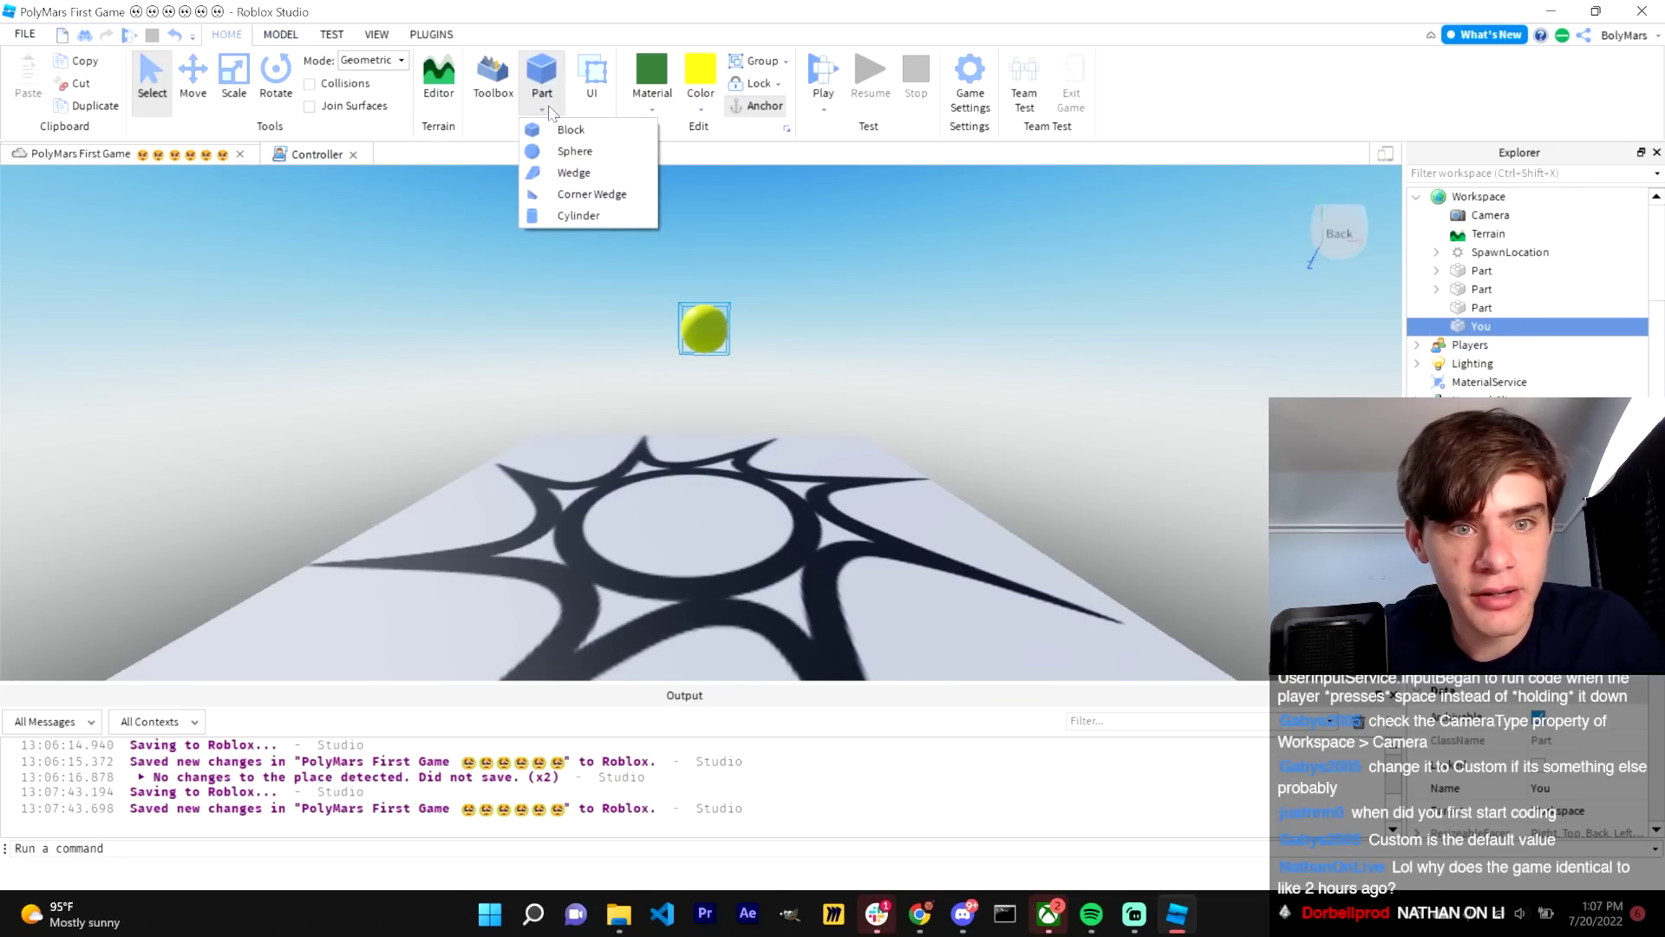
pyautogui.click(571, 130)
pyautogui.rightClick(1481, 326)
pyautogui.click(1444, 146)
pyautogui.click(703, 109)
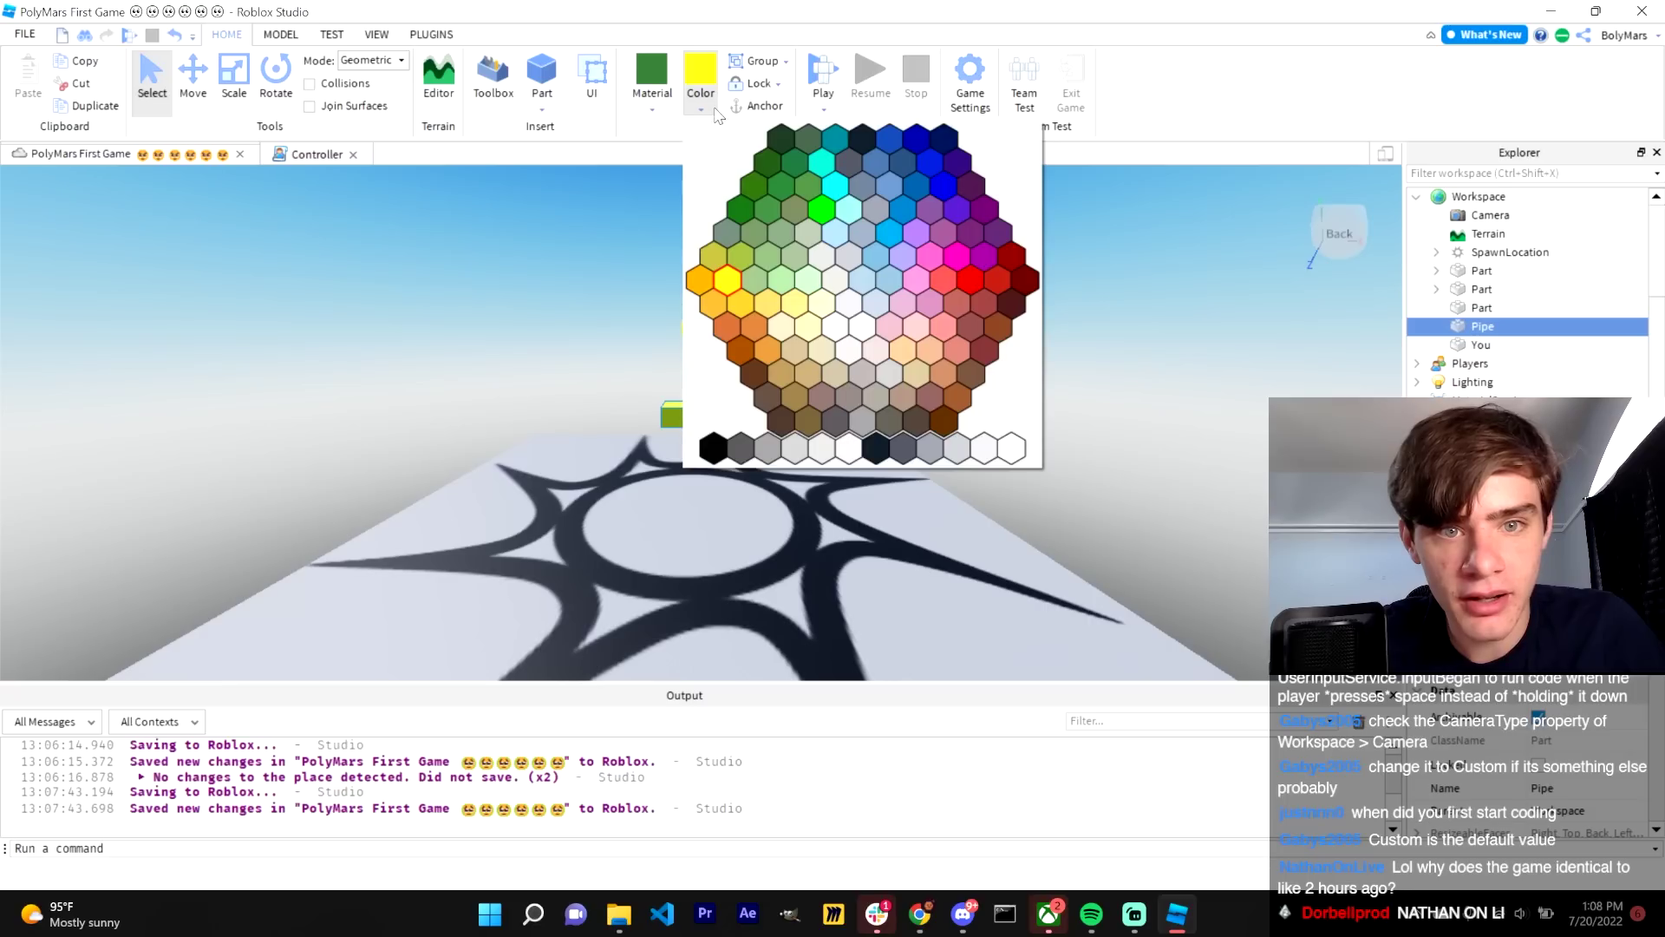
pyautogui.click(760, 183)
pyautogui.click(652, 91)
pyautogui.click(684, 540)
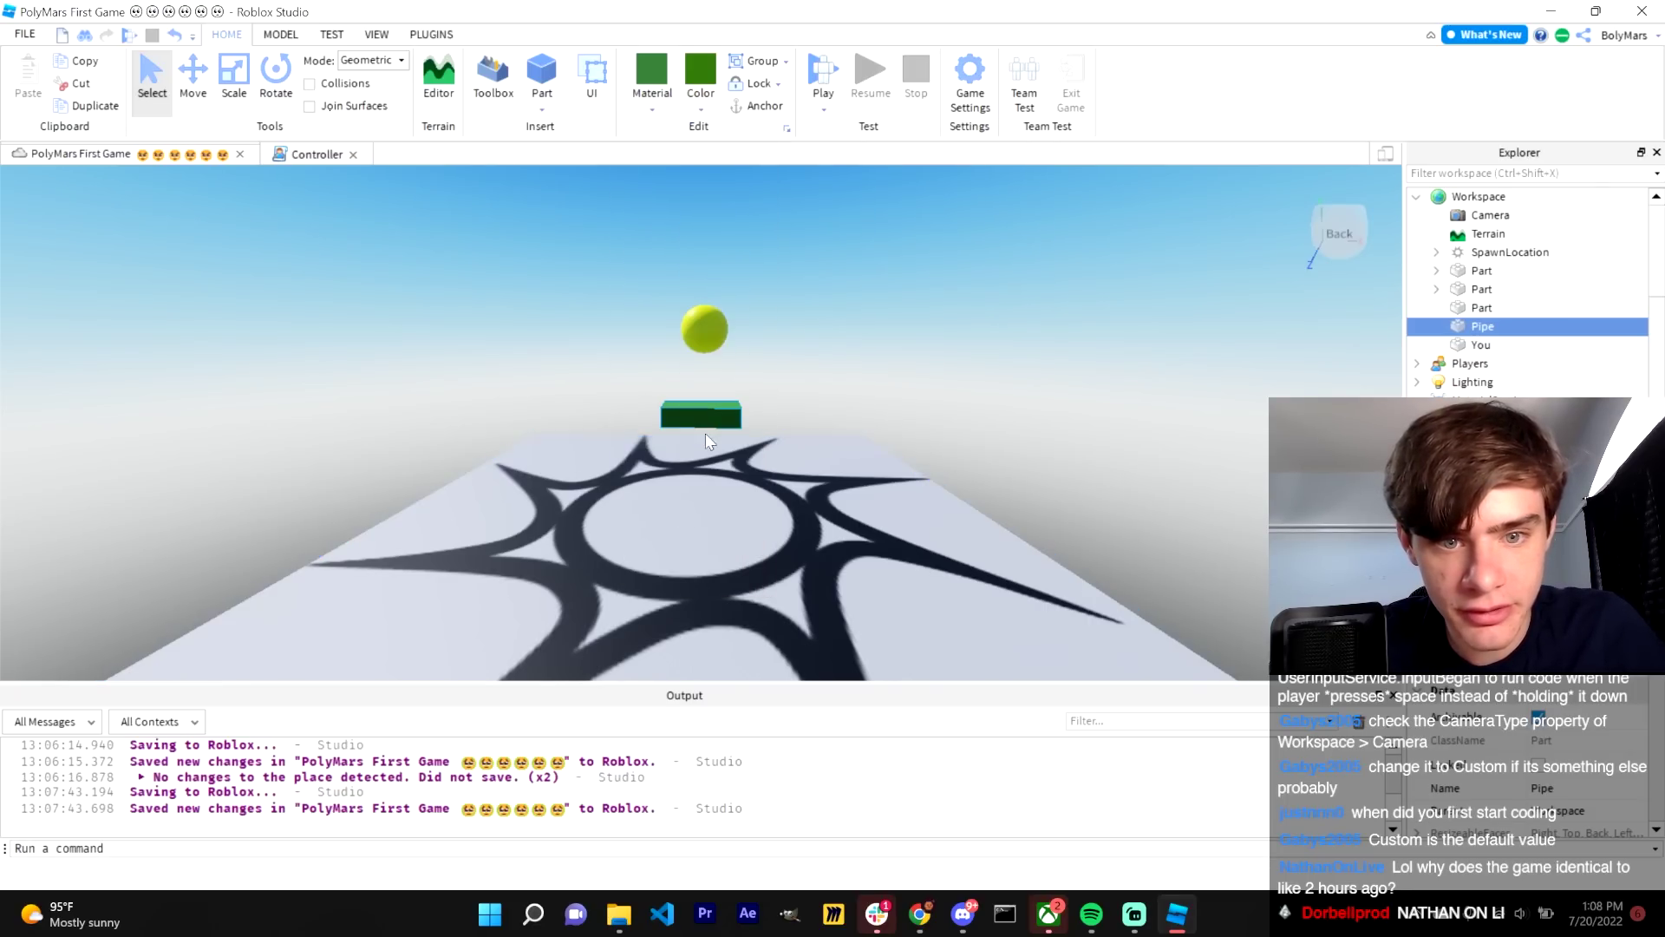
# - Duplicate the Pipe and widen the green pipe far to the left
pyautogui.hotkey('ctrl', '4')
pyautogui.hotkey('ctrl', 'd')
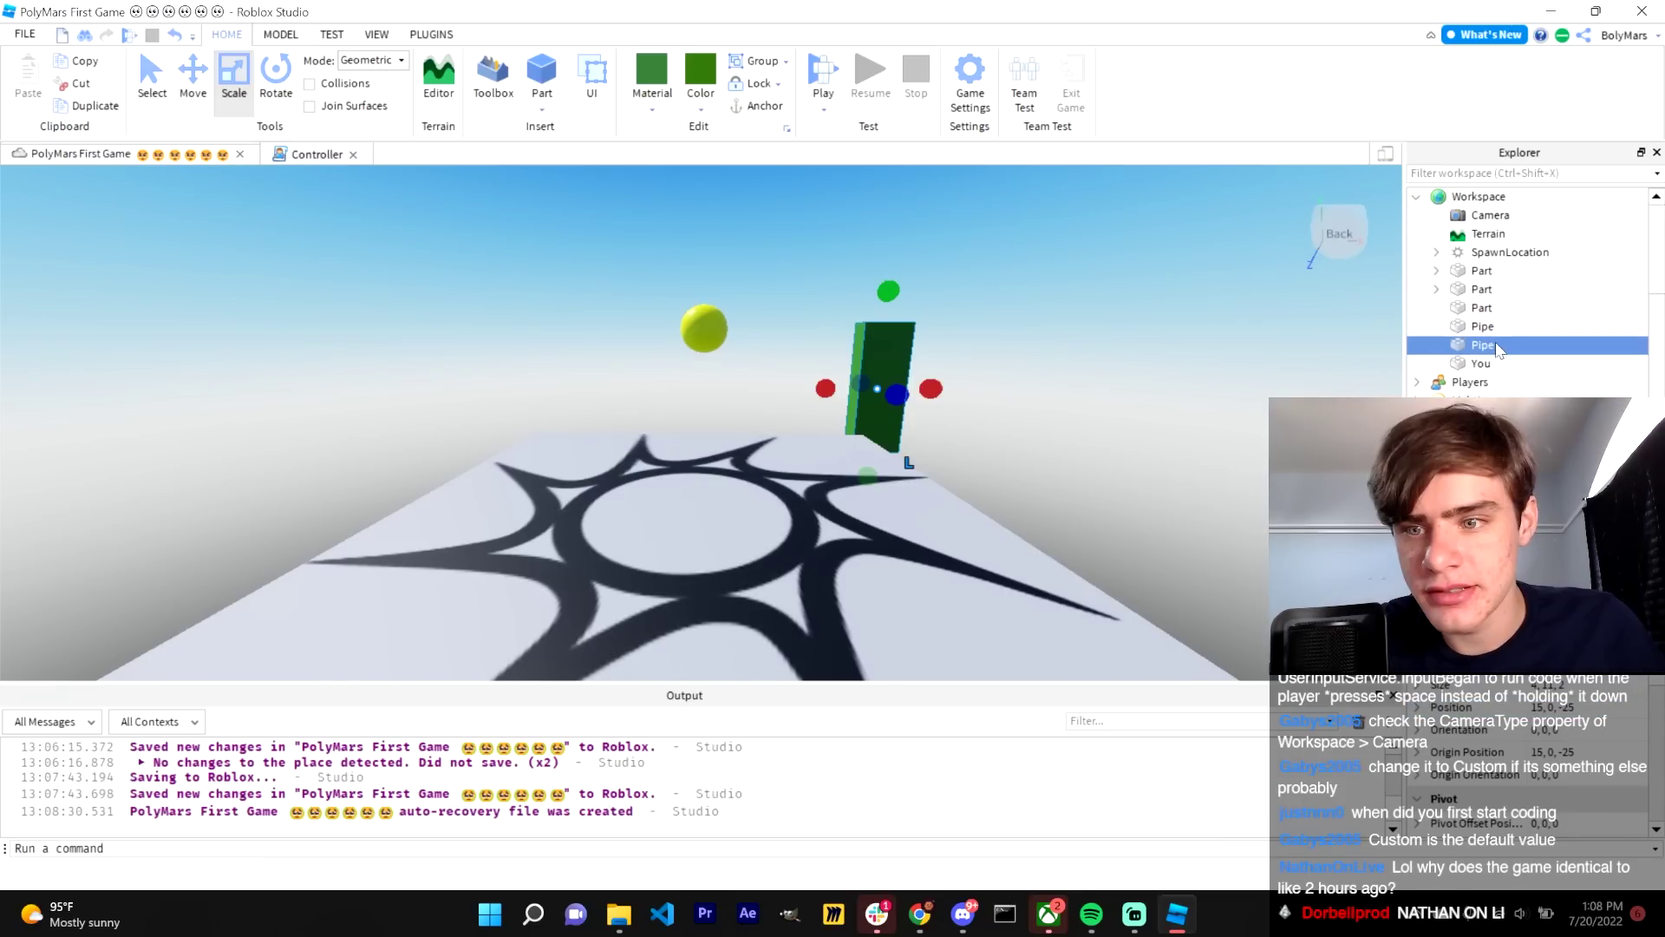
pyautogui.moveTo(846, 386); pyautogui.dragTo(680, 399)
pyautogui.moveTo(681, 399); pyautogui.dragTo(694, 260, button='right')
pyautogui.hotkey('ctrl', '2')
# - Make the backdrop panel light cyan and start a play test with F5
pyautogui.click(701, 110)
pyautogui.click(848, 208)
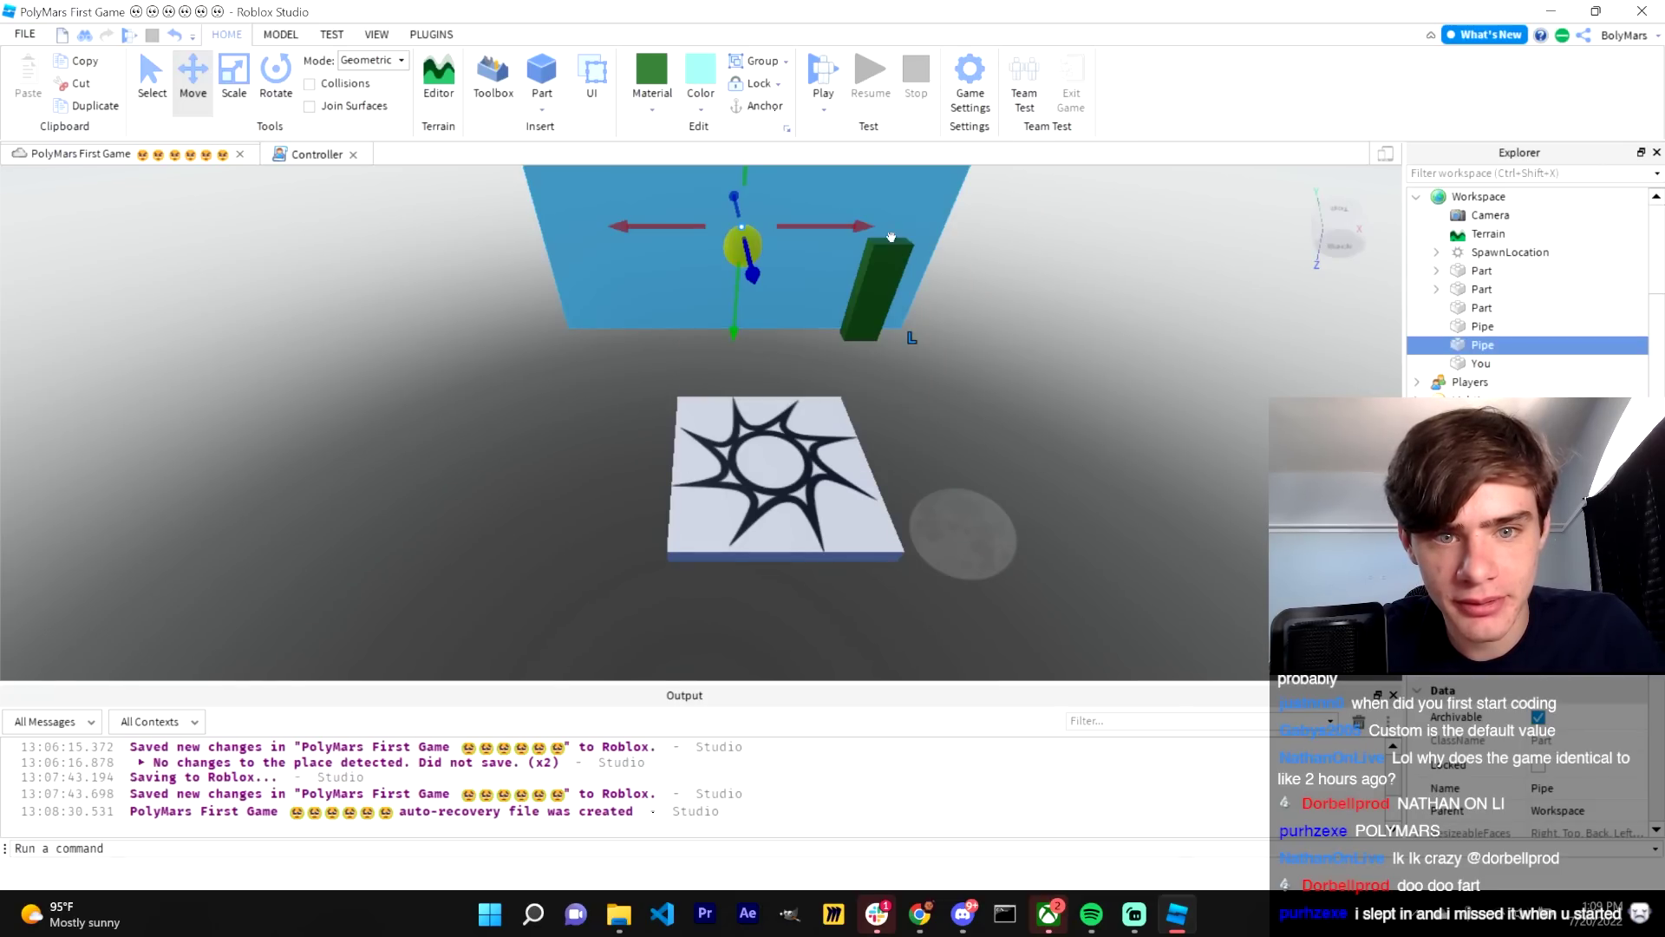
pyautogui.click(958, 356)
pyautogui.scroll(-5, 965, 441)
pyautogui.press('F5')
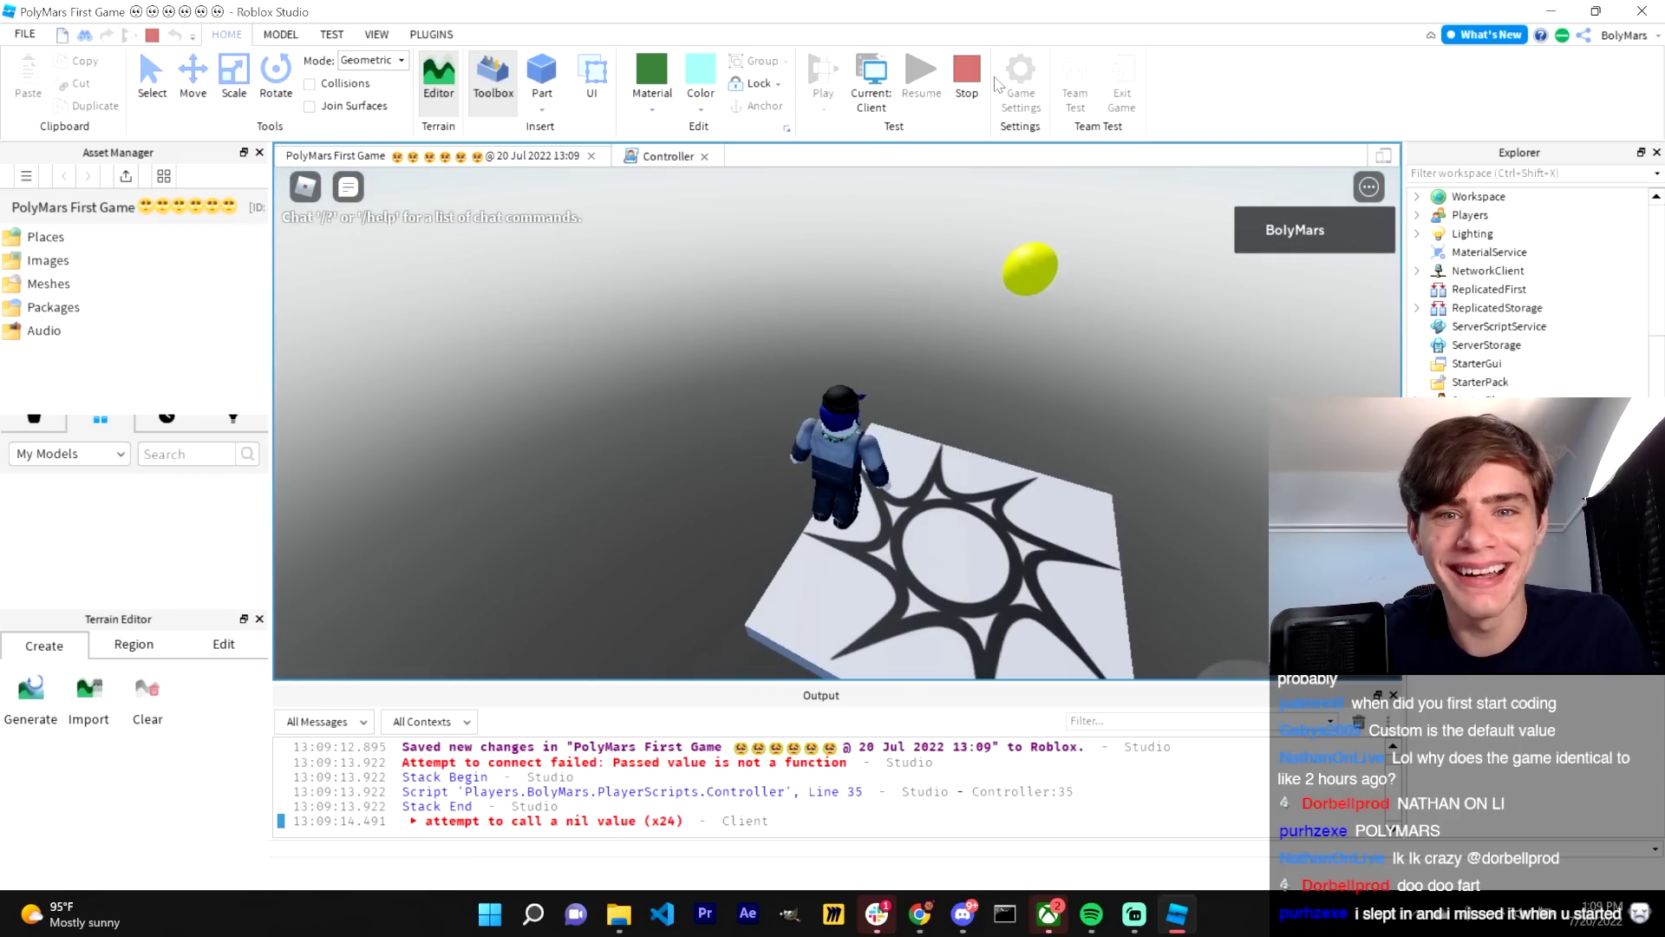
# - Stop the play test and restart it with F5
pyautogui.click(968, 78)
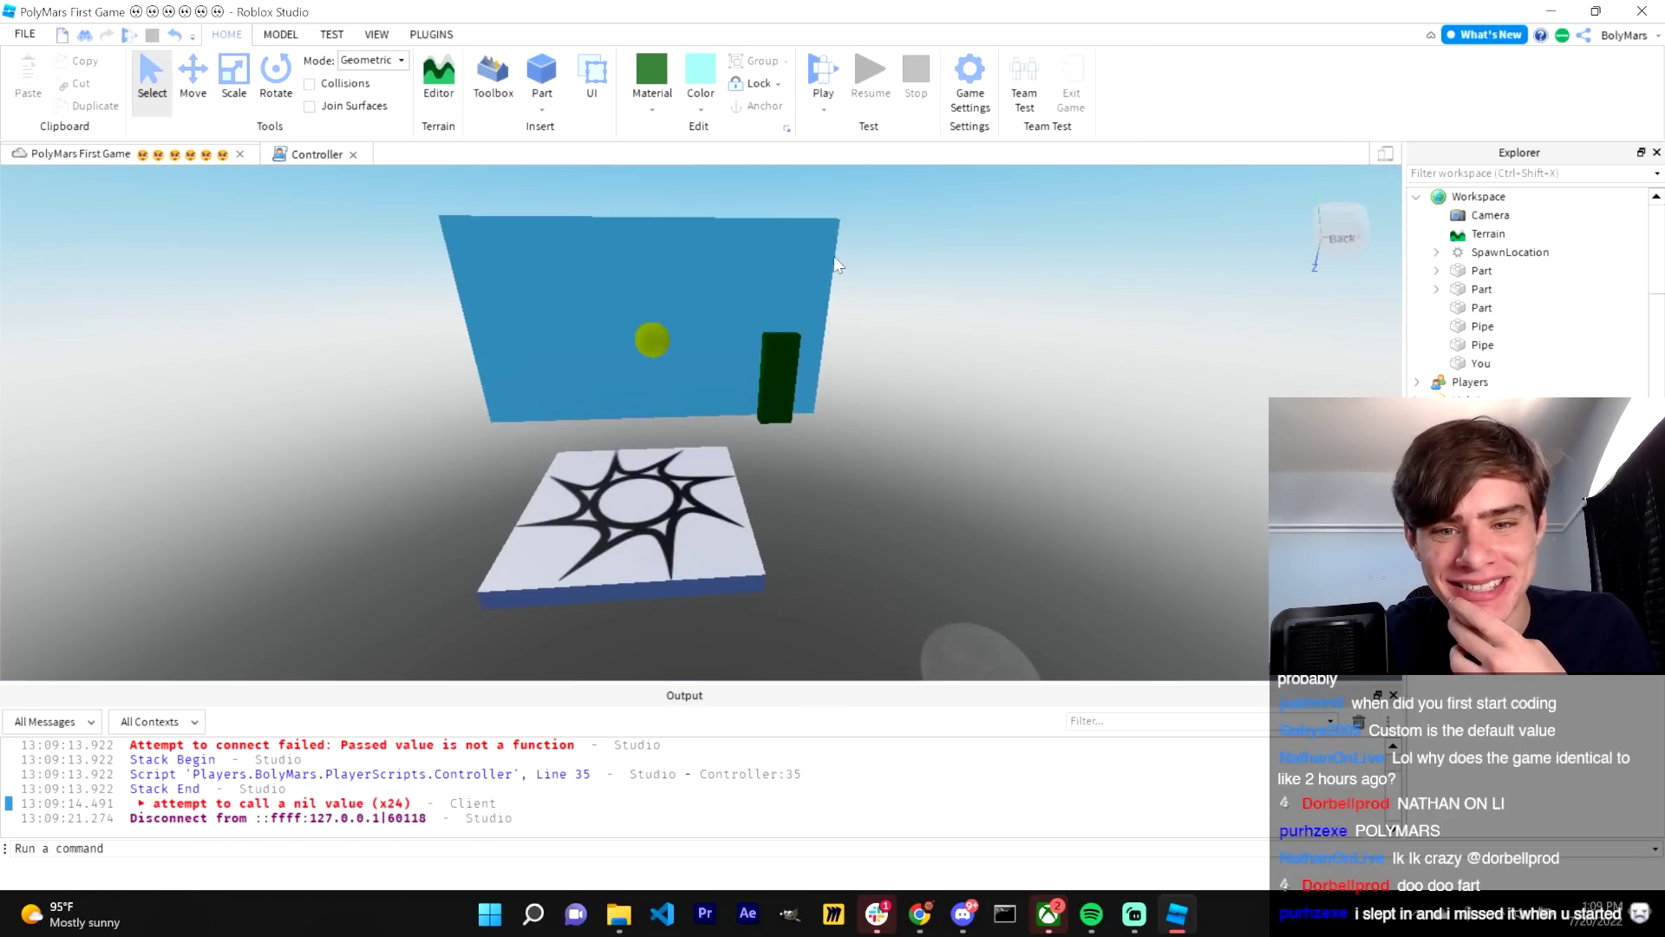
pyautogui.press('F5')
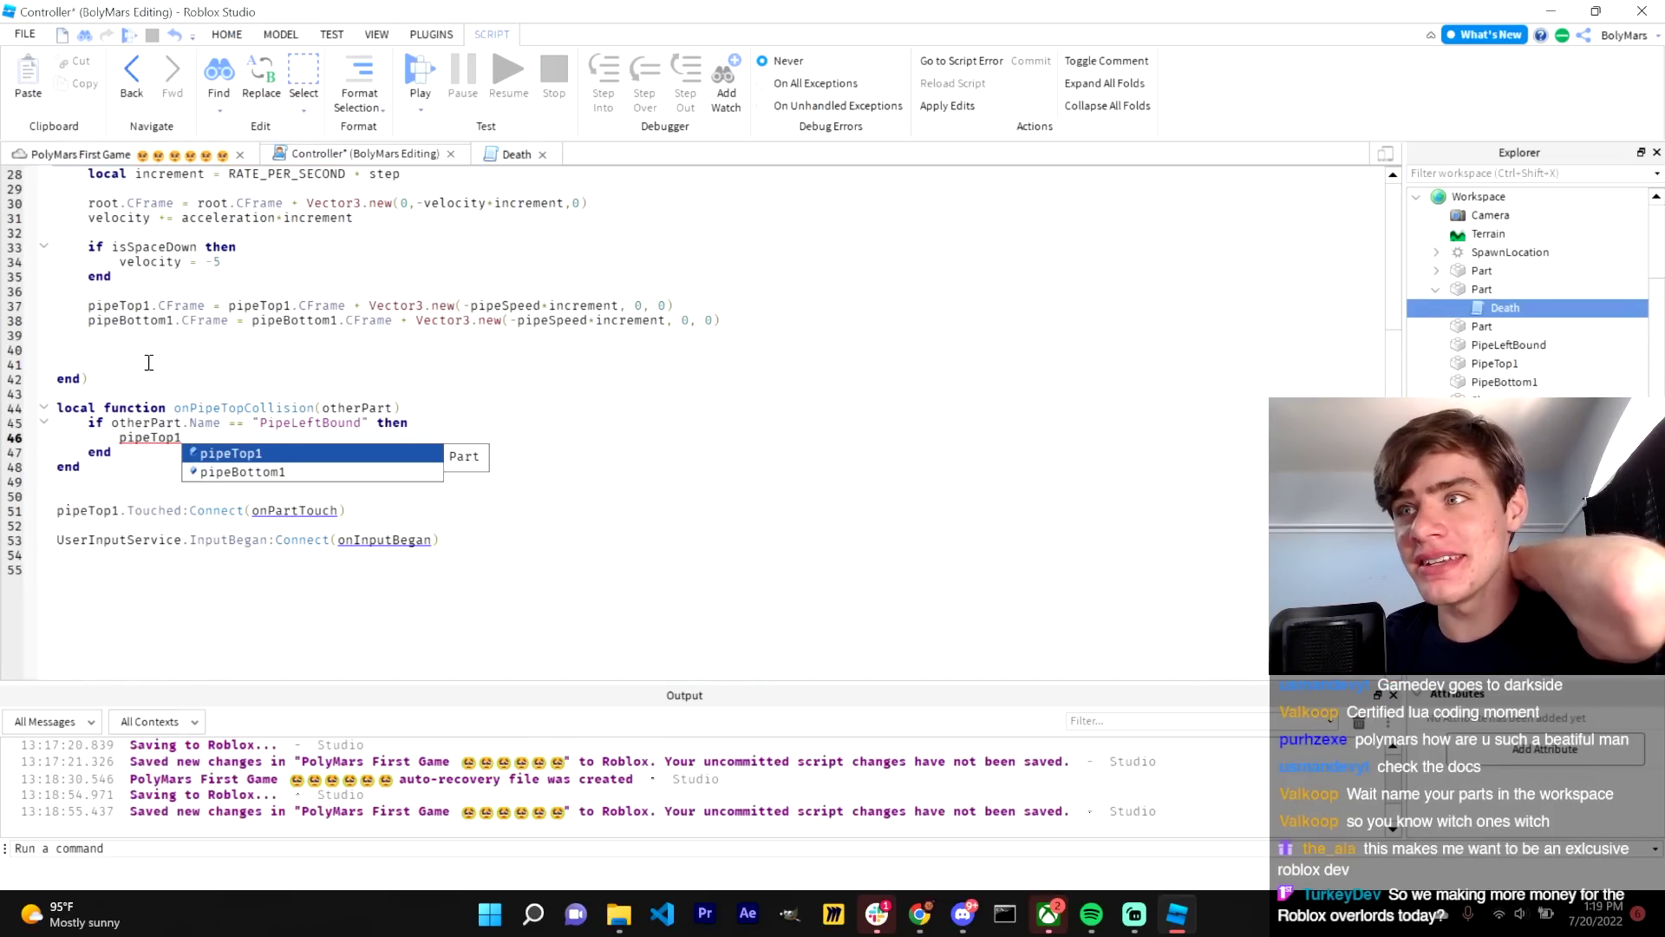
# - Press Play on the Test tab to run the yellow bird and green pipes
pyautogui.scroll(2, 146, 358)
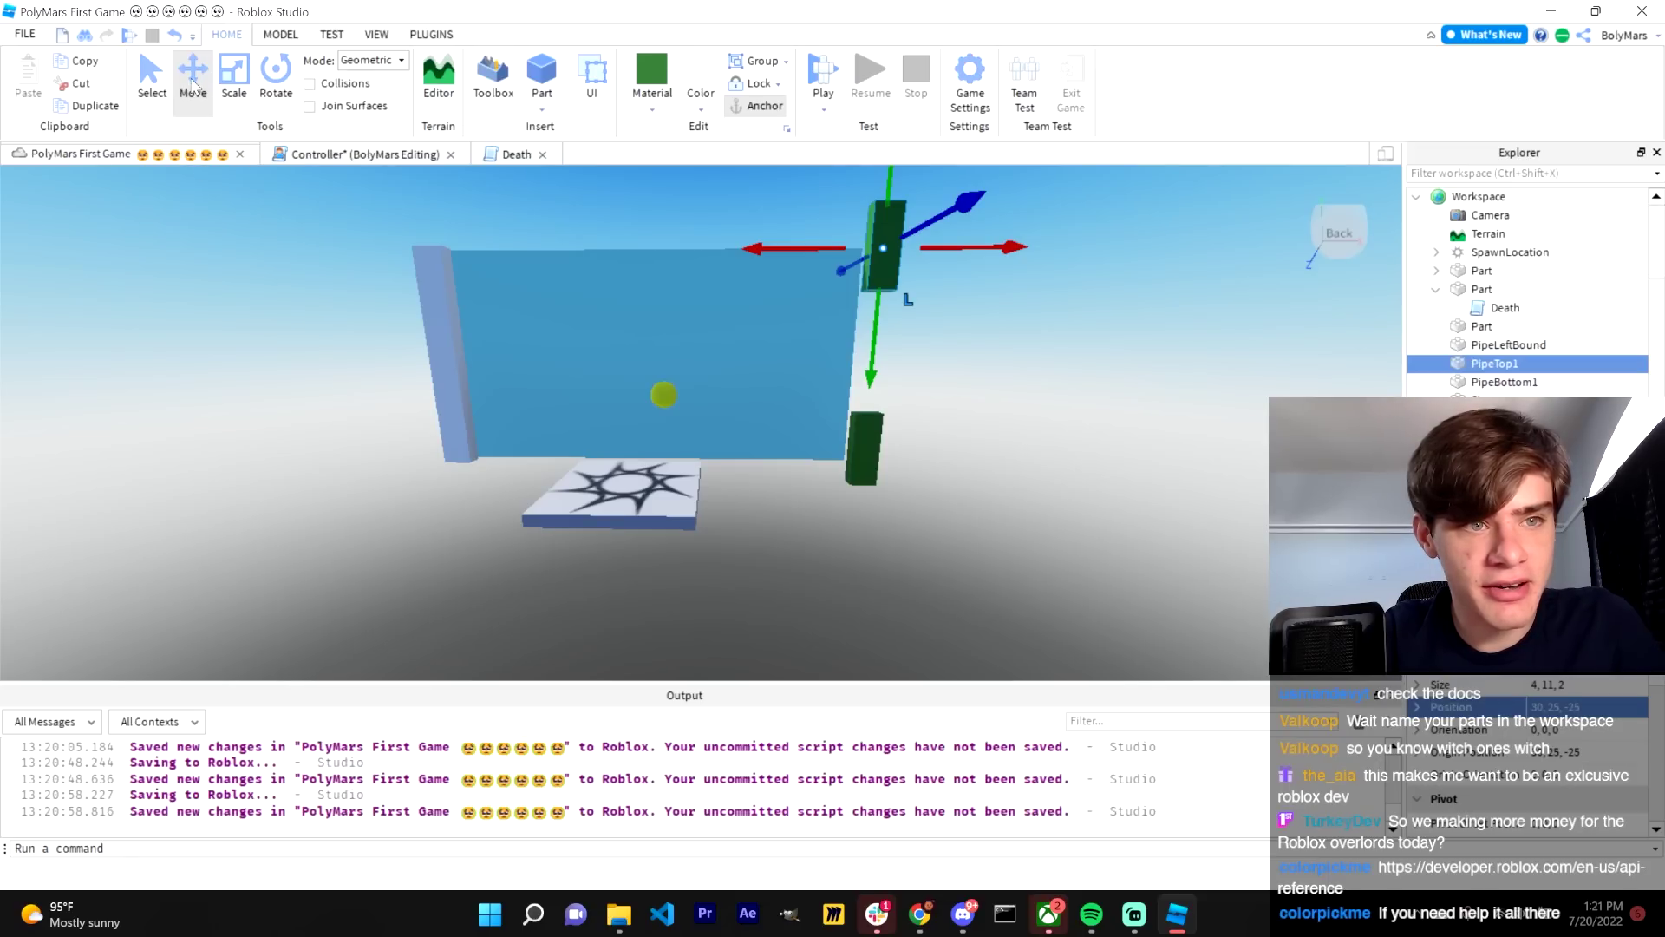
pyautogui.click(815, 65)
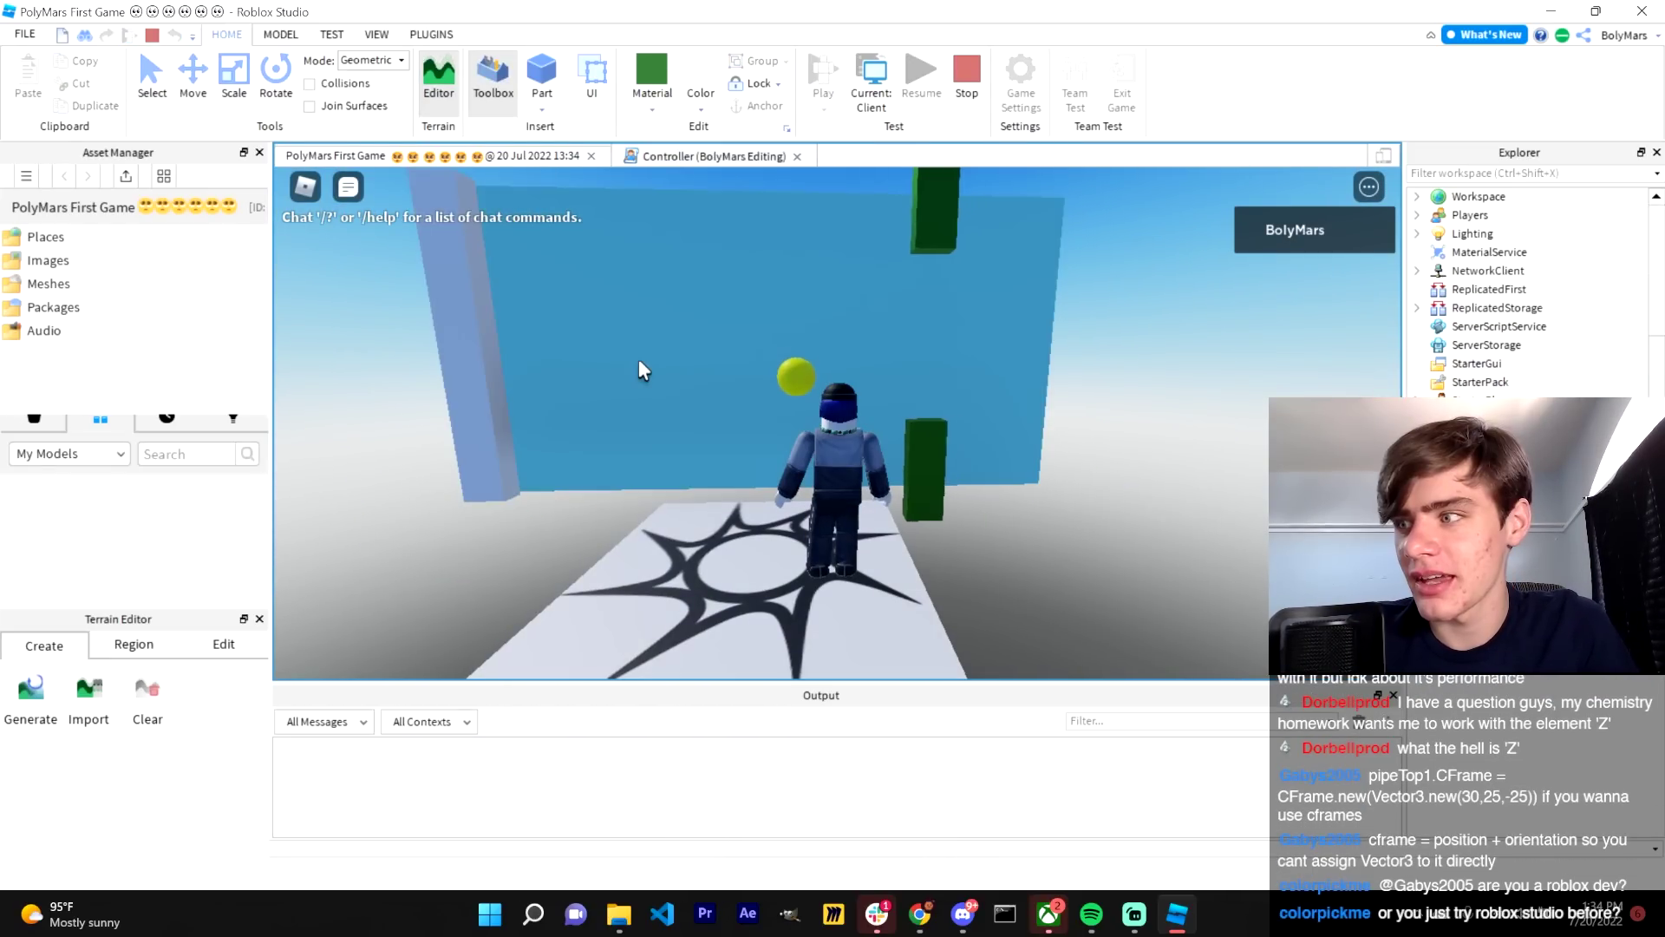
# - Flap the yellow bird repeatedly to keep it flying through the green pipe gaps
pyautogui.click(638, 358)
pyautogui.click(638, 371)
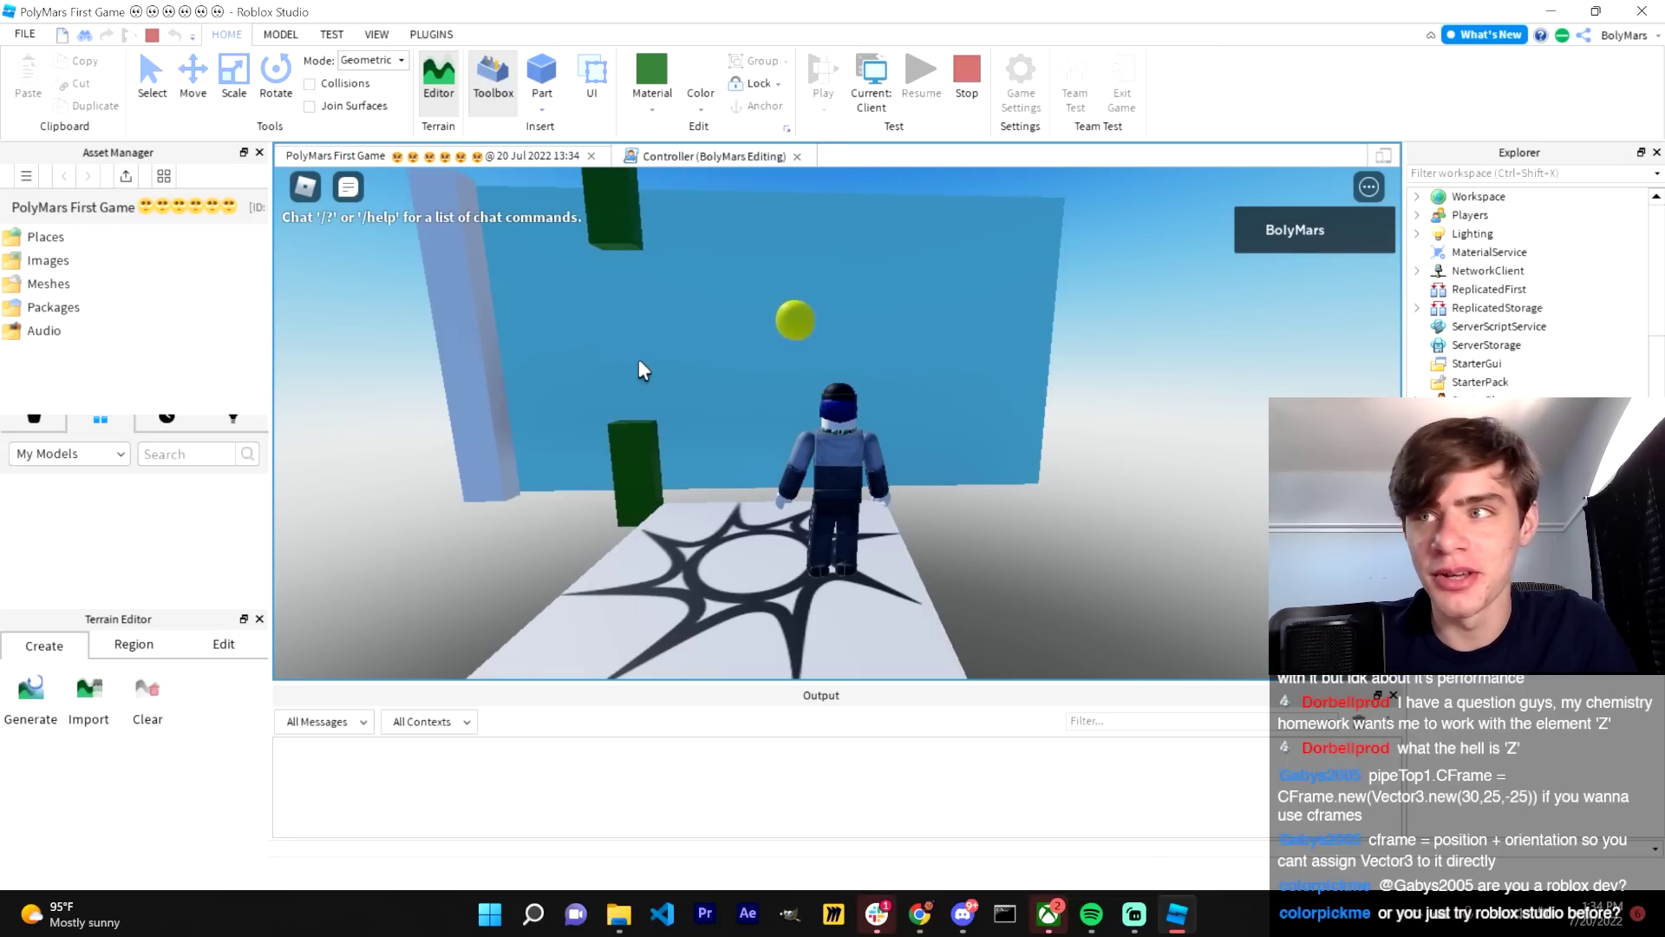
pyautogui.click(638, 370)
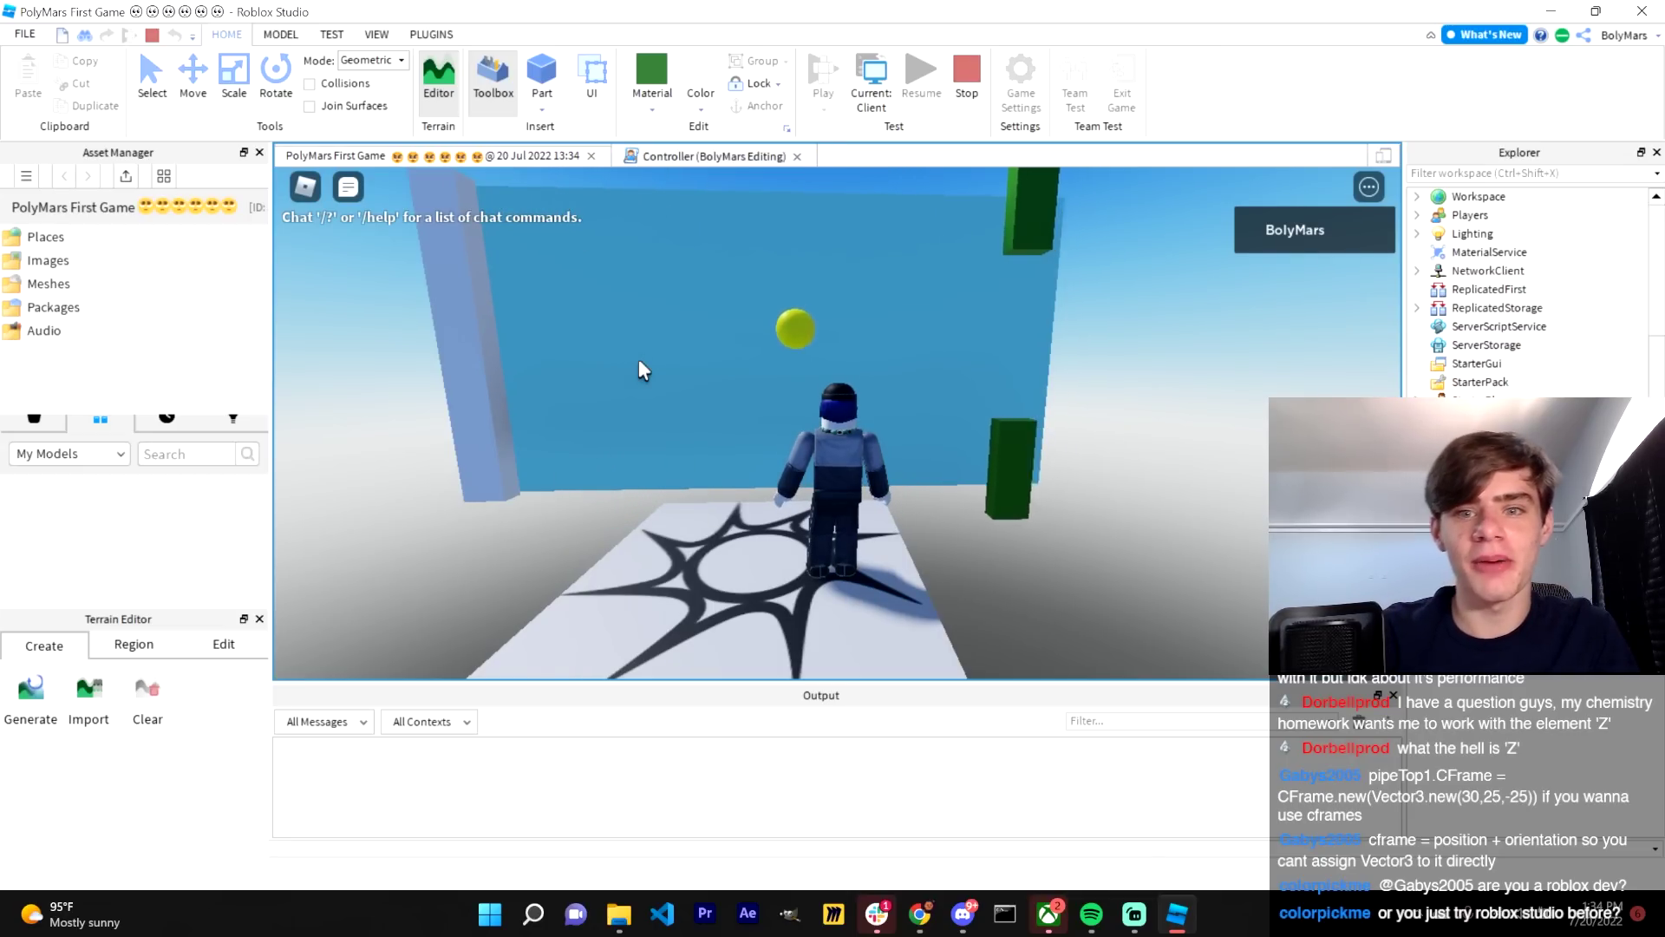
pyautogui.click(639, 362)
pyautogui.click(639, 363)
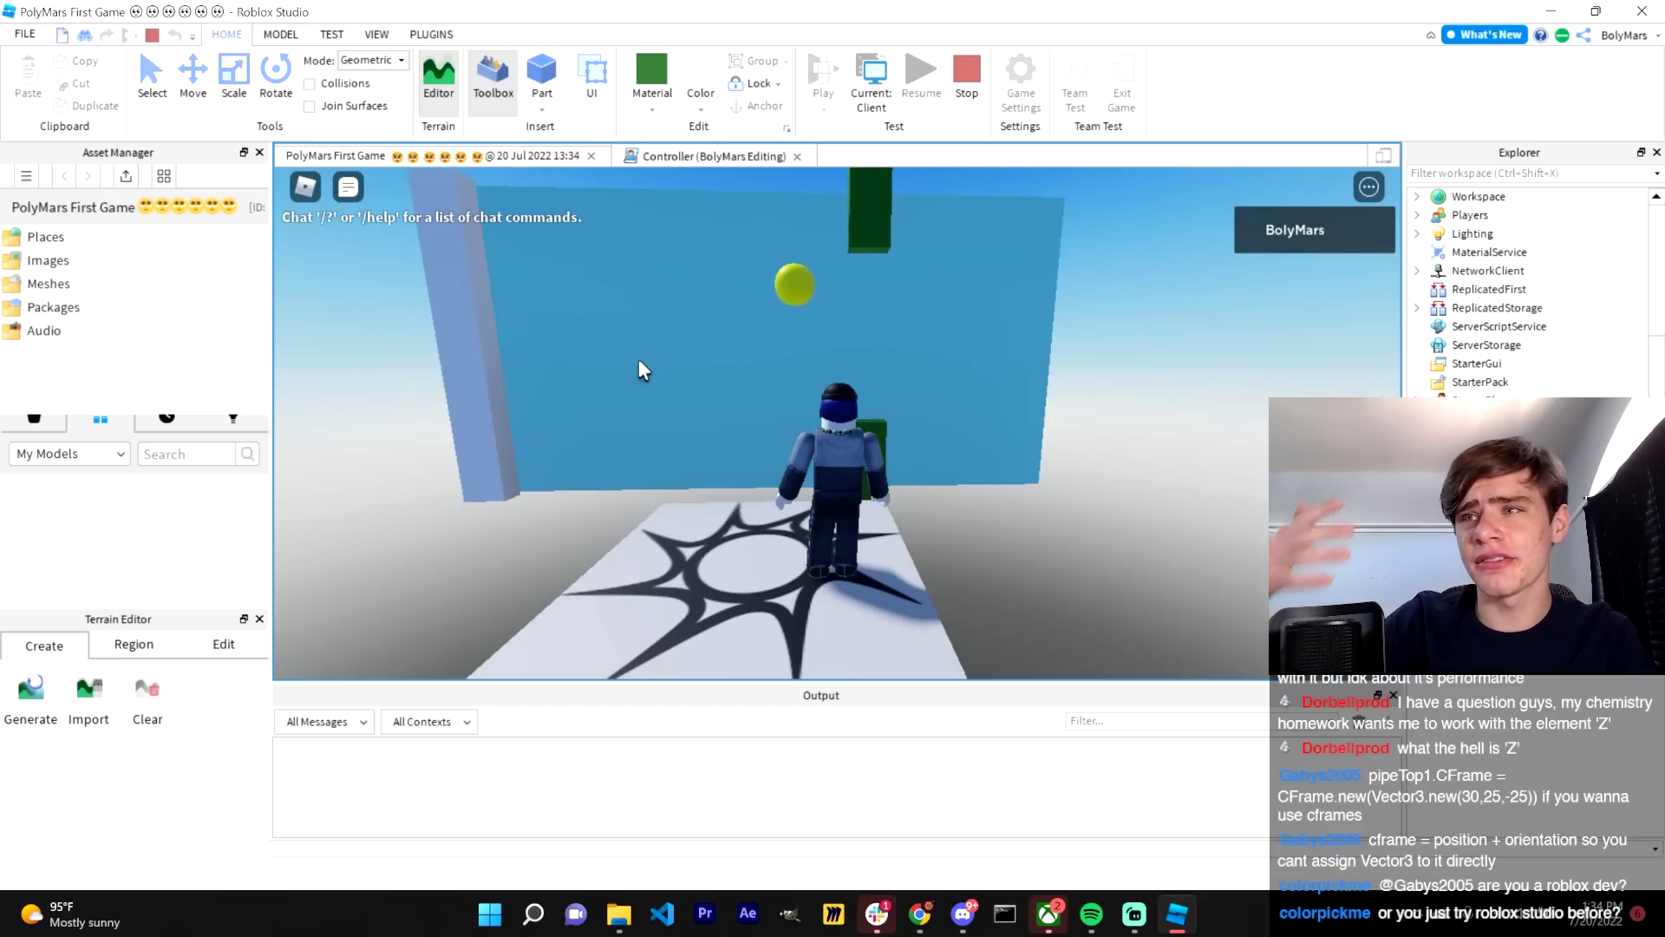
pyautogui.click(639, 362)
pyautogui.click(639, 362)
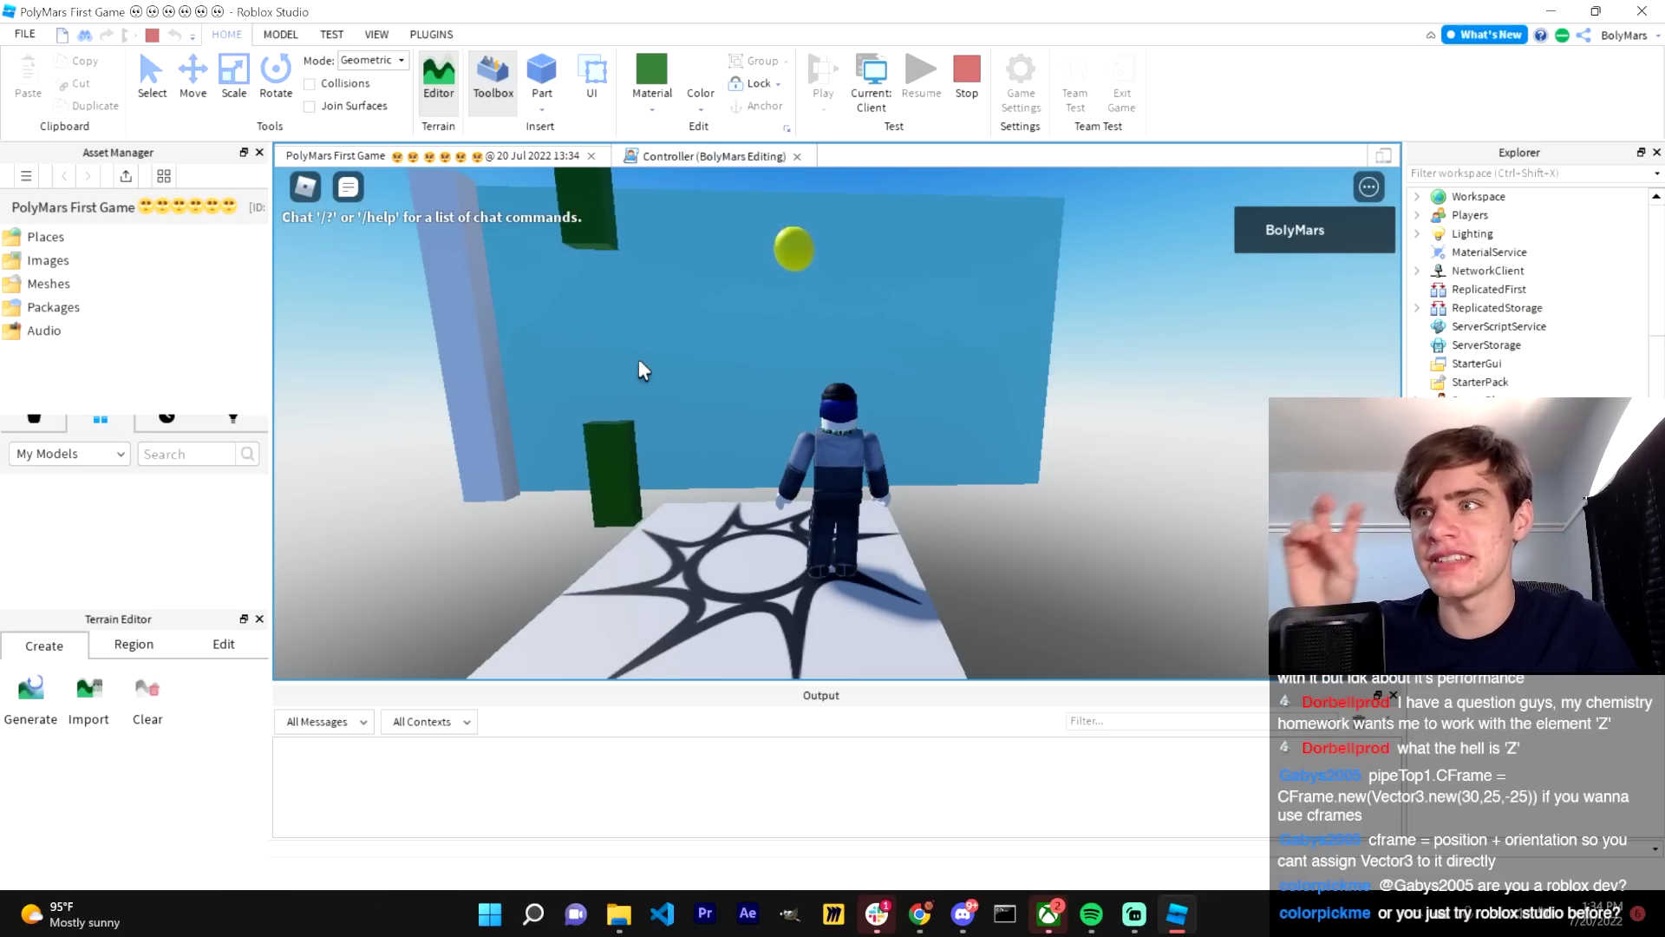
pyautogui.click(639, 363)
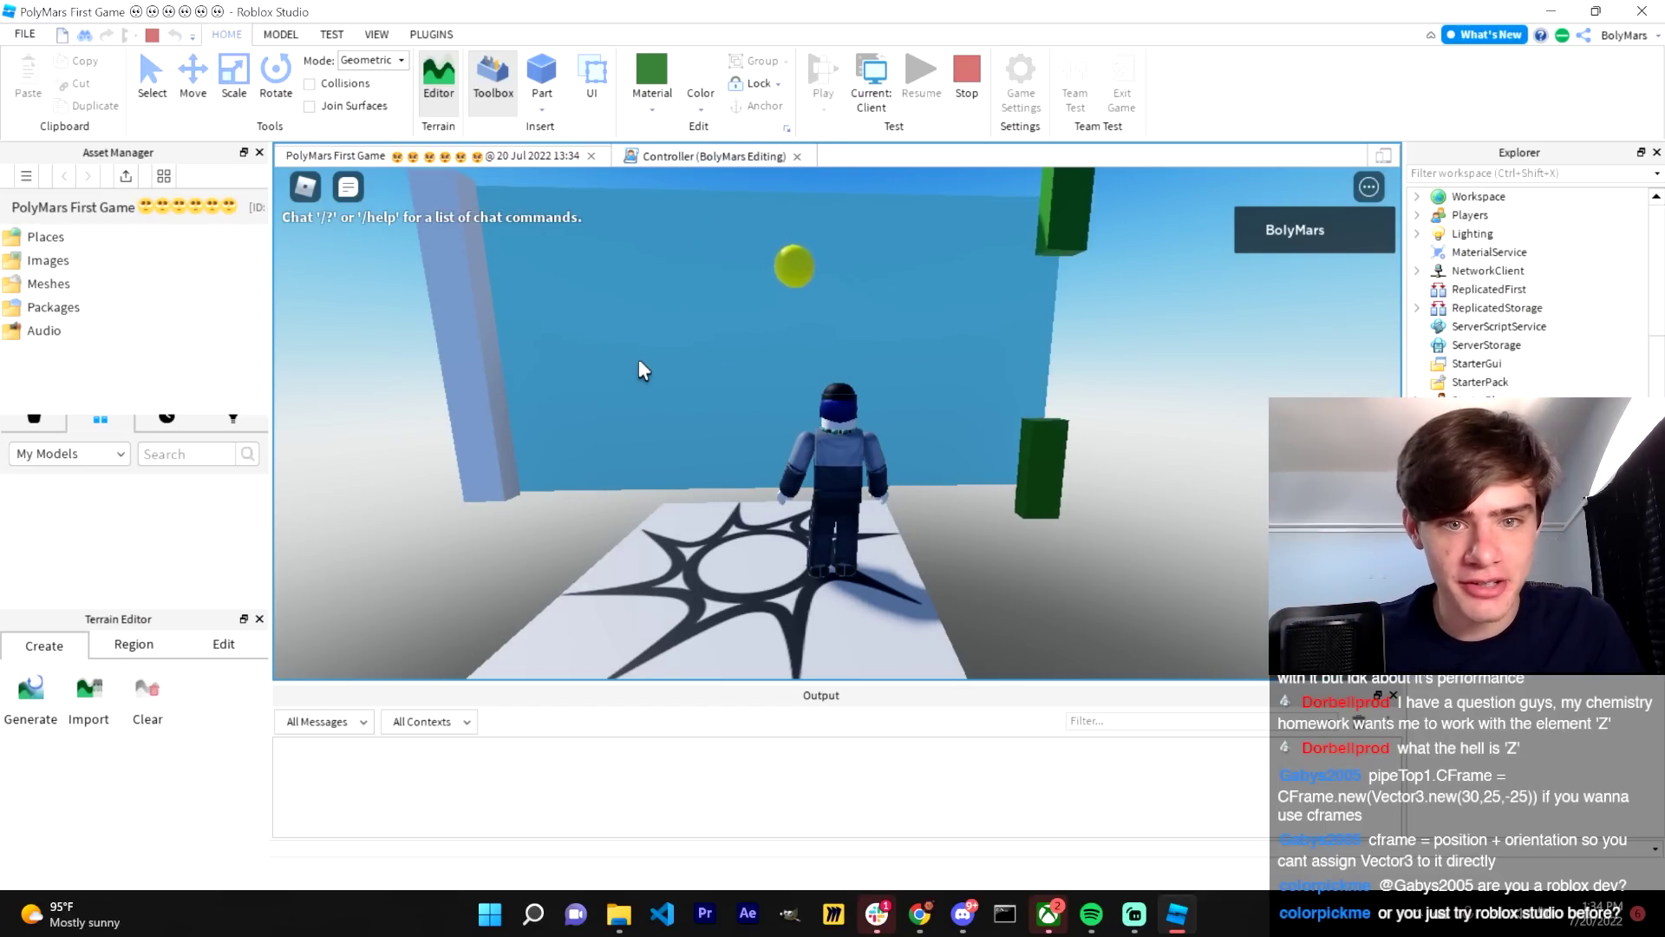
pyautogui.click(640, 362)
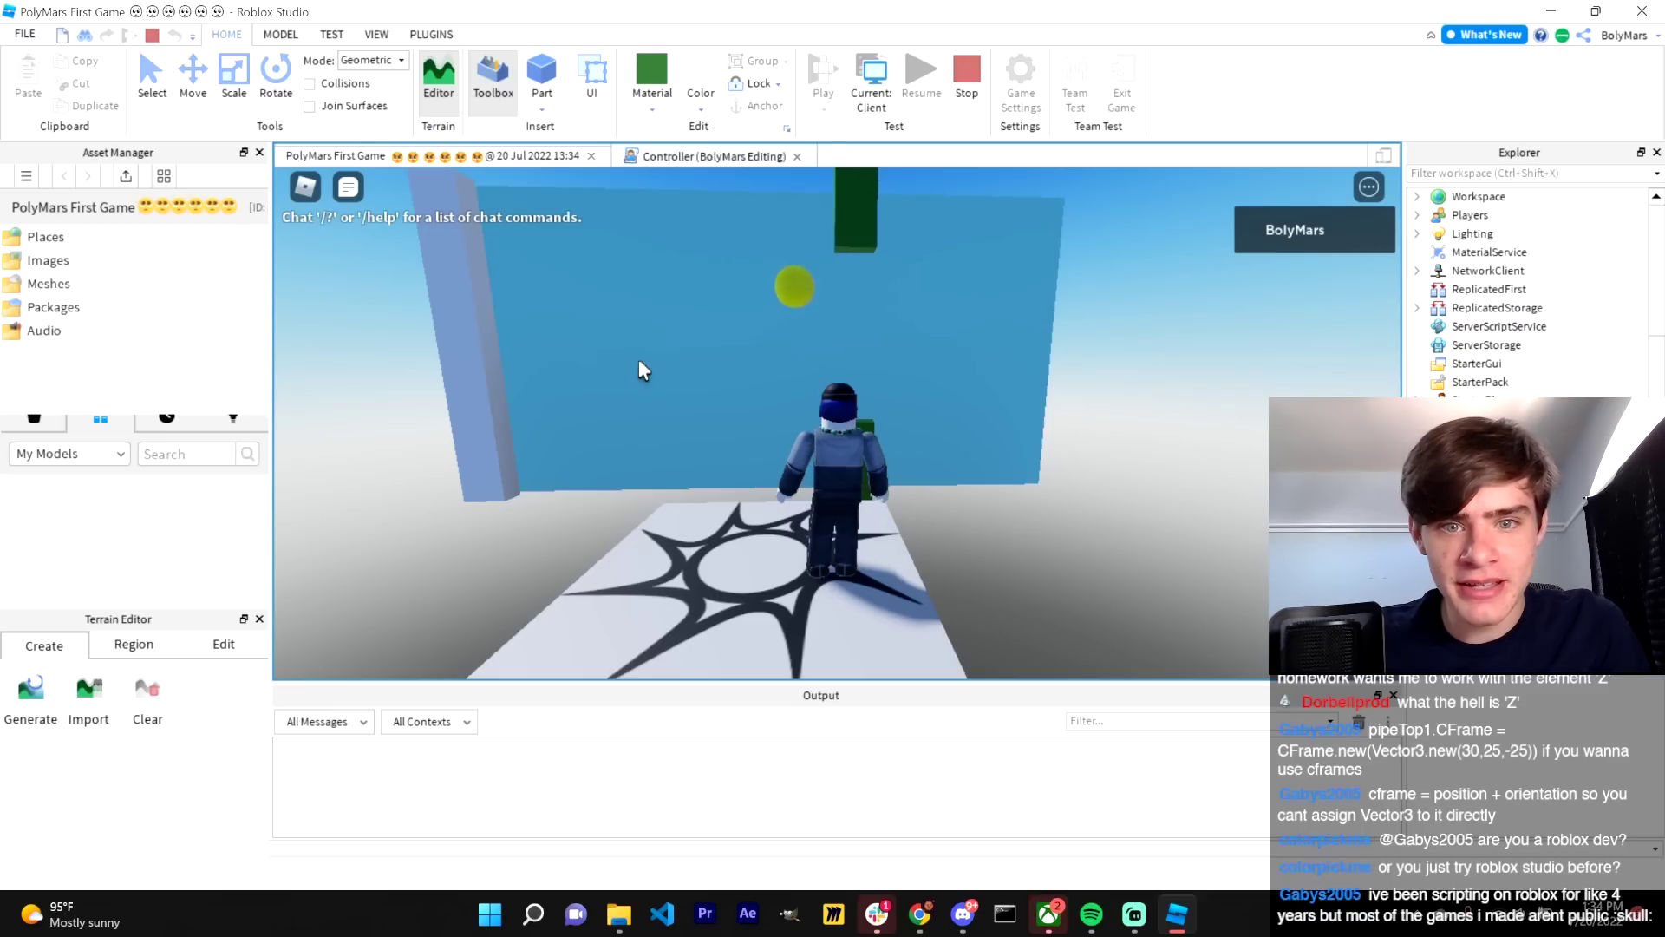
pyautogui.click(639, 362)
pyautogui.click(639, 363)
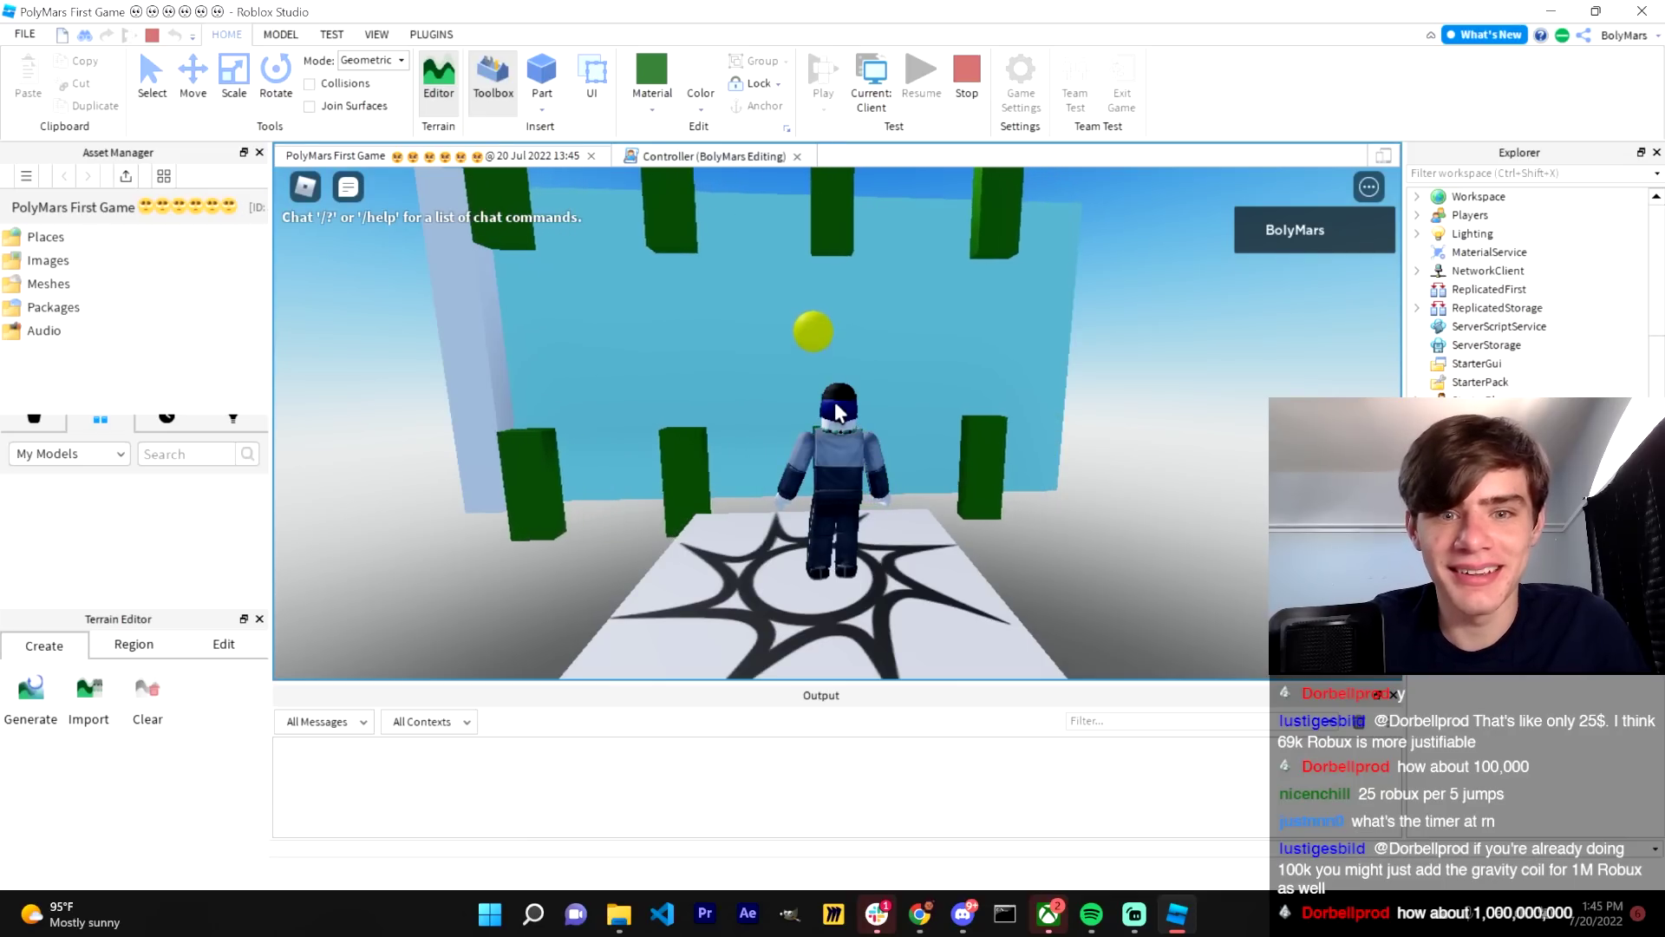
pyautogui.click(837, 412)
pyautogui.click(838, 412)
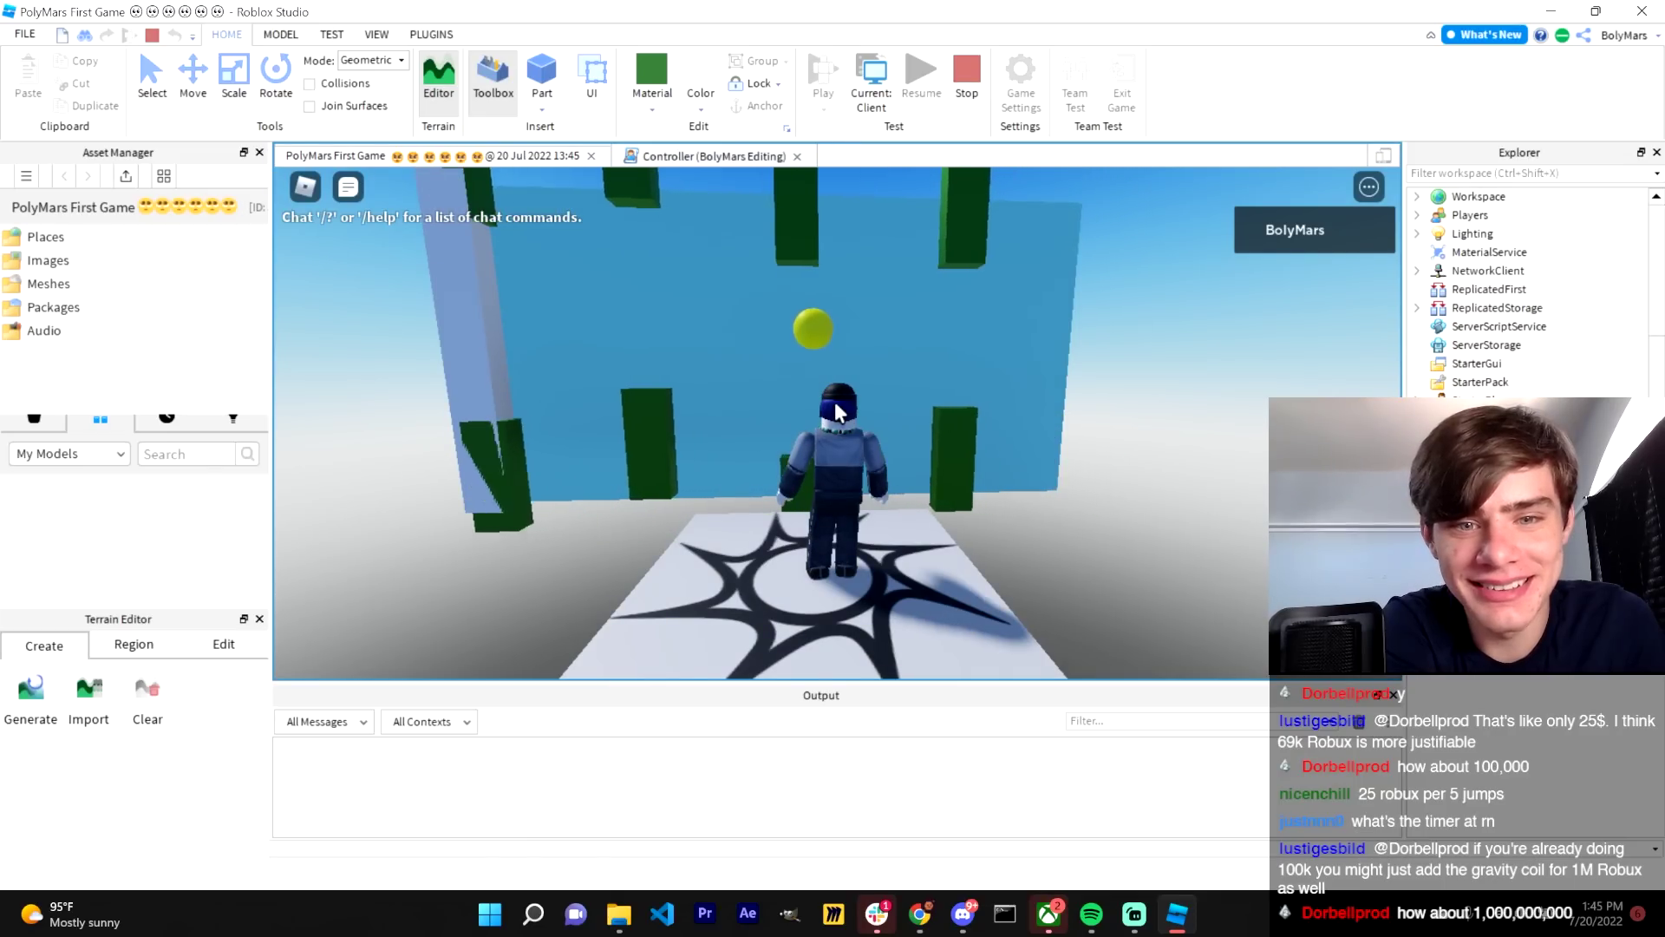
pyautogui.click(838, 412)
pyautogui.click(838, 412)
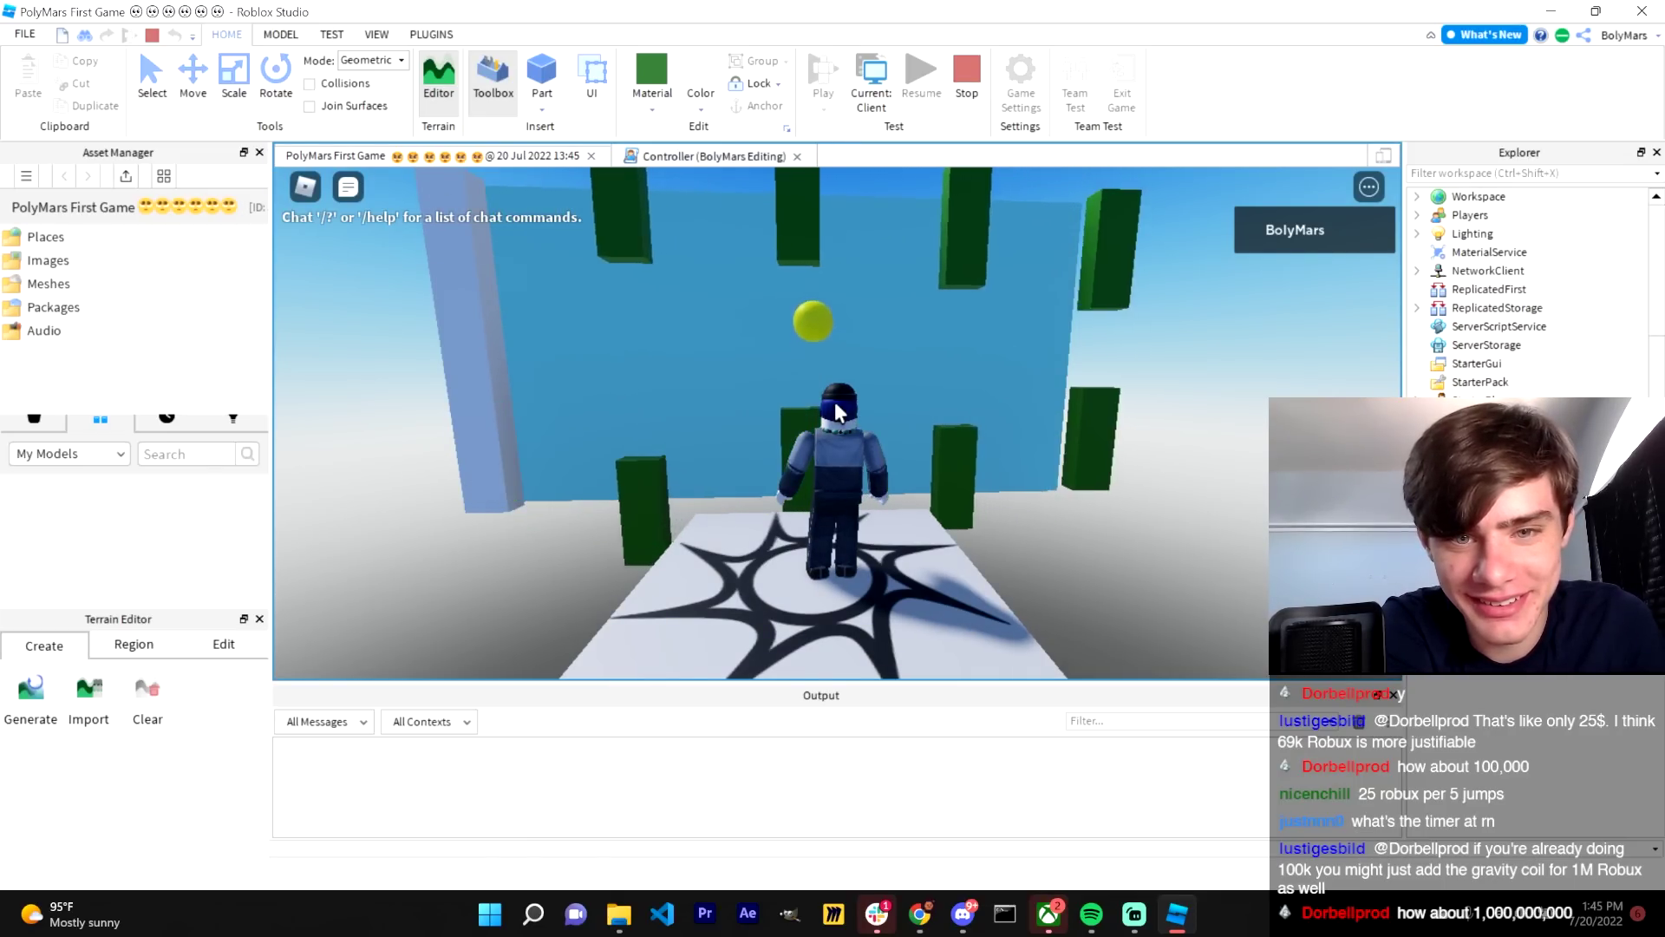
pyautogui.click(838, 412)
pyautogui.click(838, 412)
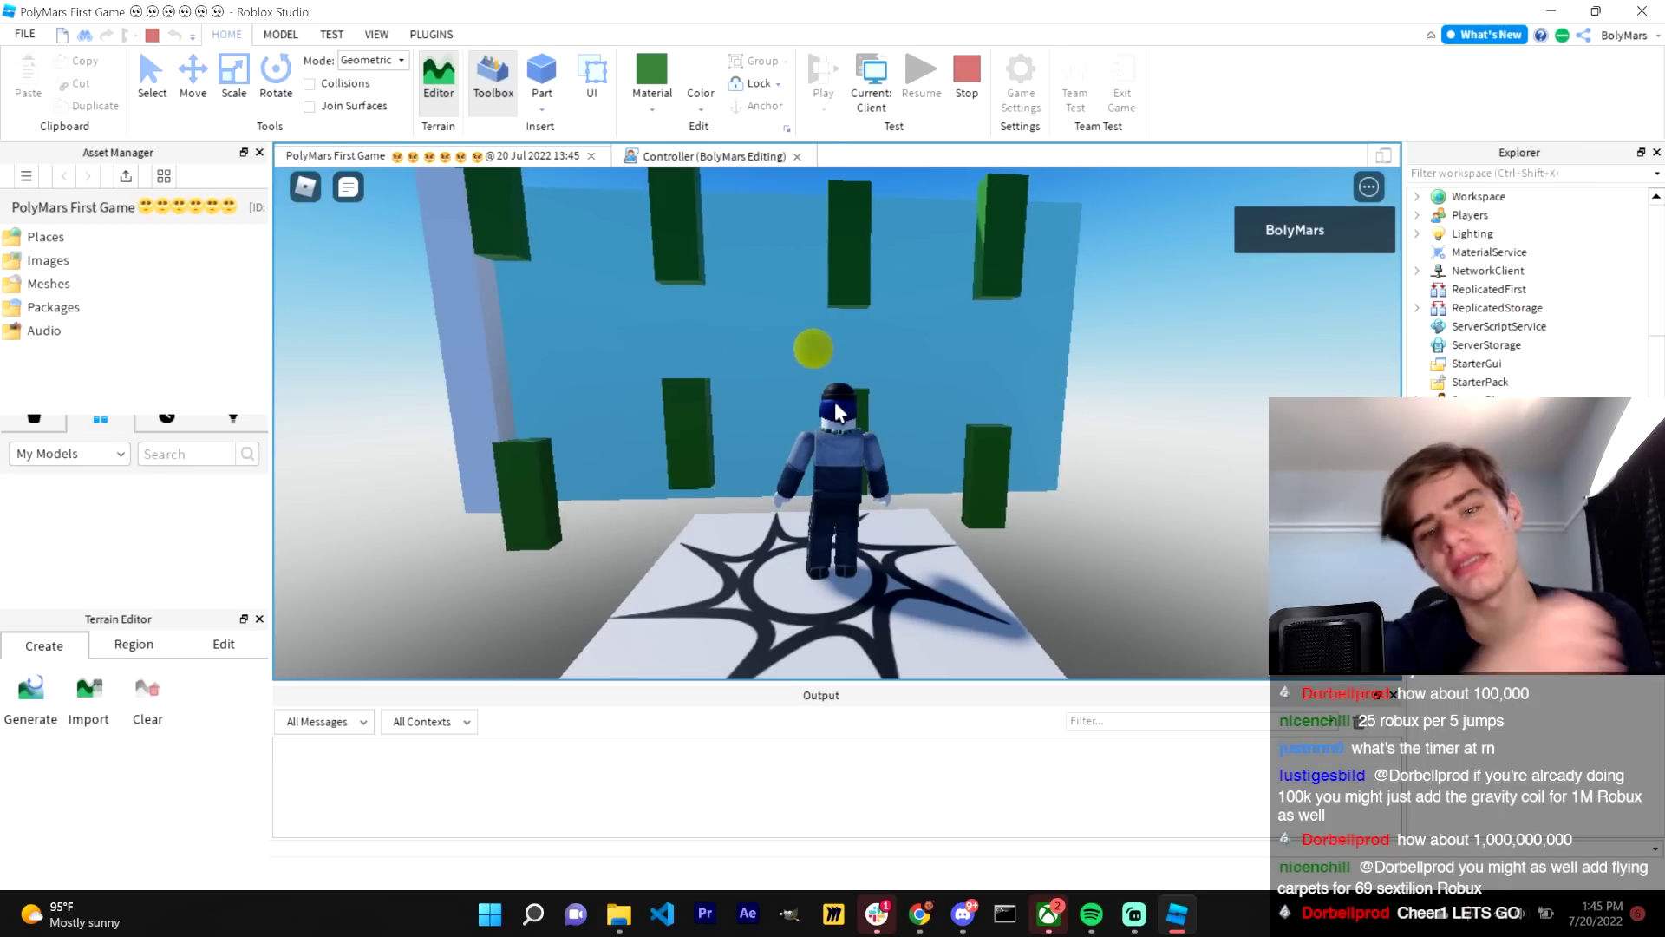
pyautogui.click(837, 412)
pyautogui.click(837, 412)
pyautogui.click(838, 412)
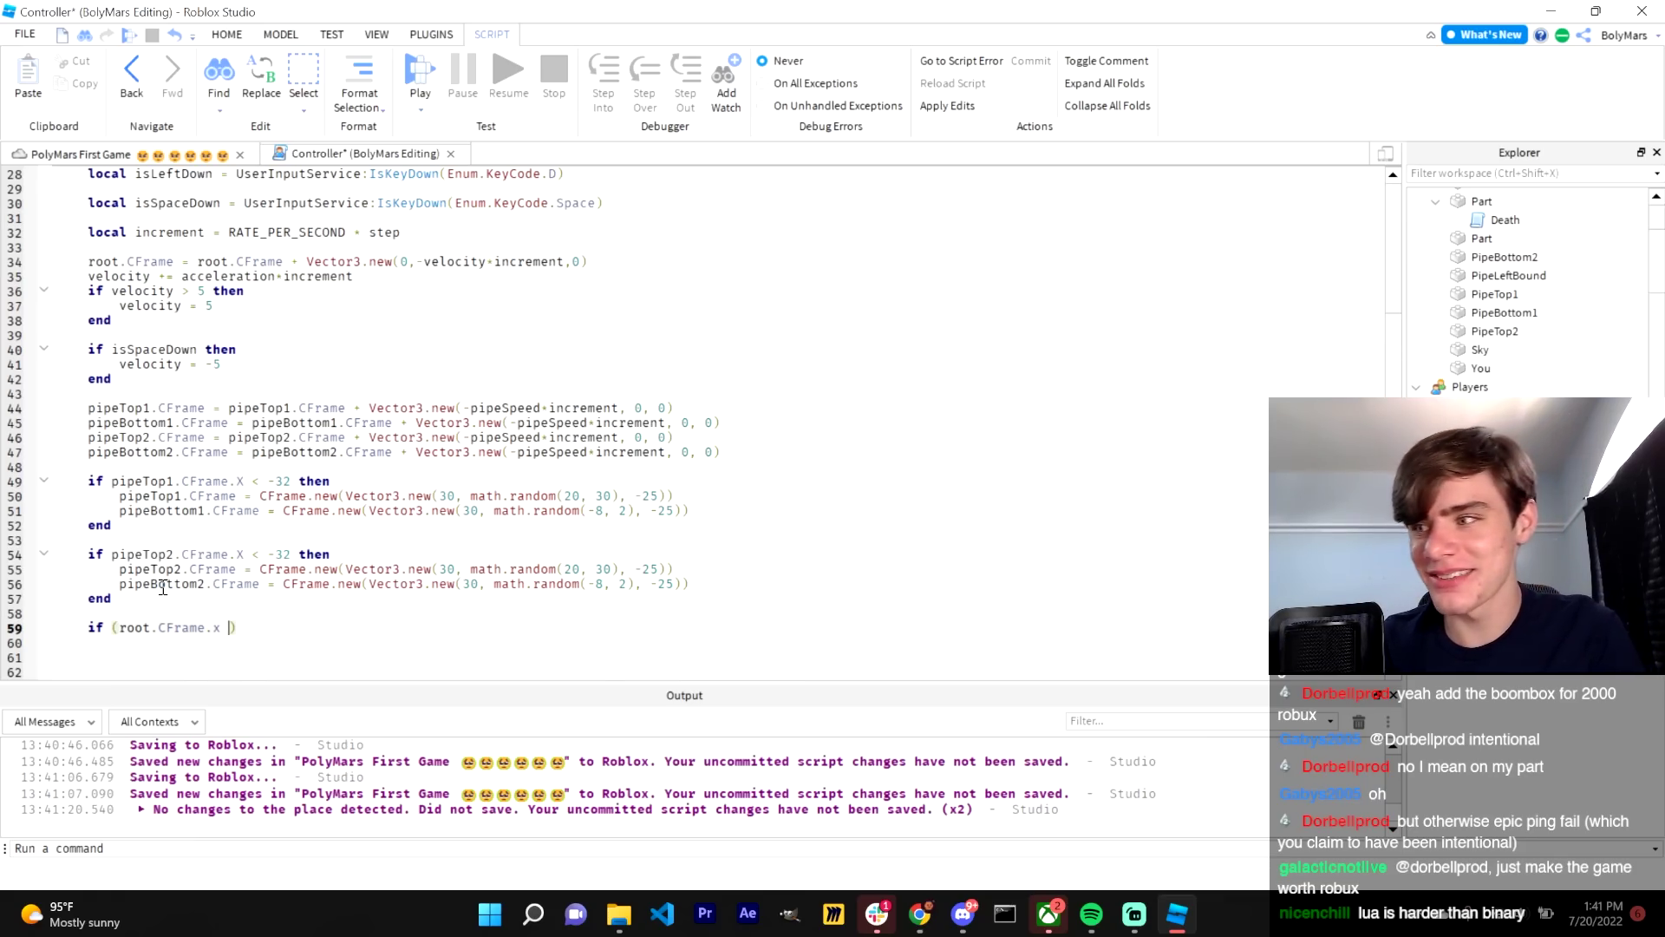
# - Save the game and centre the view on the blue backdrop wall beside the four pipe pairs
pyautogui.hotkey('ctrl', 's')
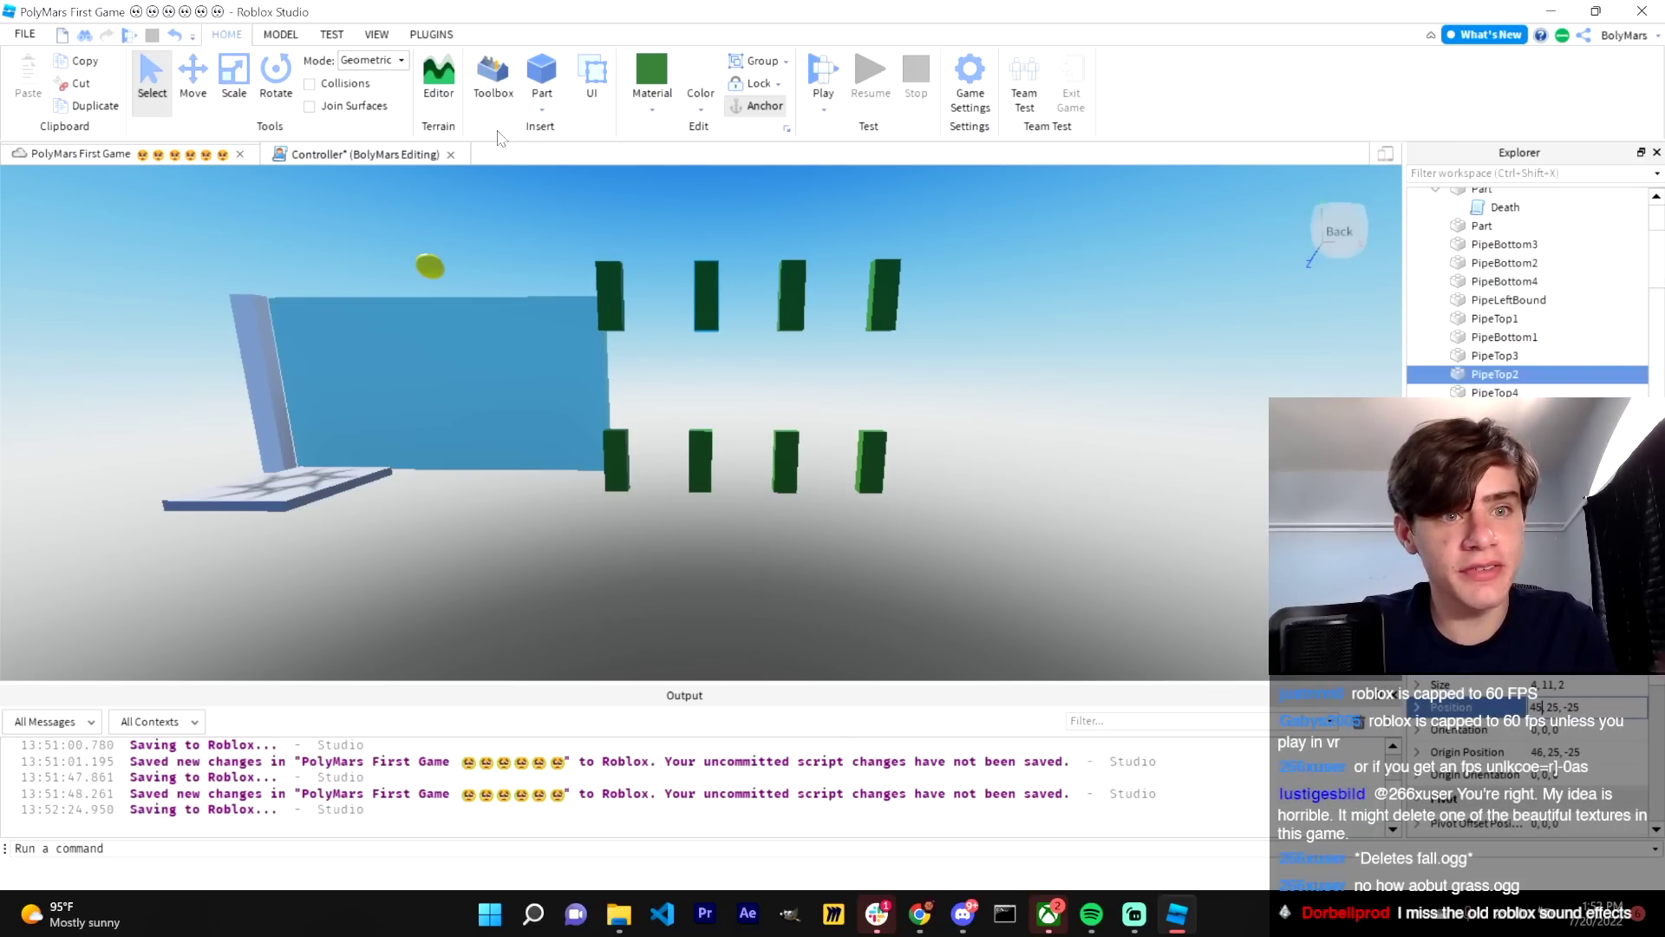
pyautogui.click(346, 321)
pyautogui.press('f')
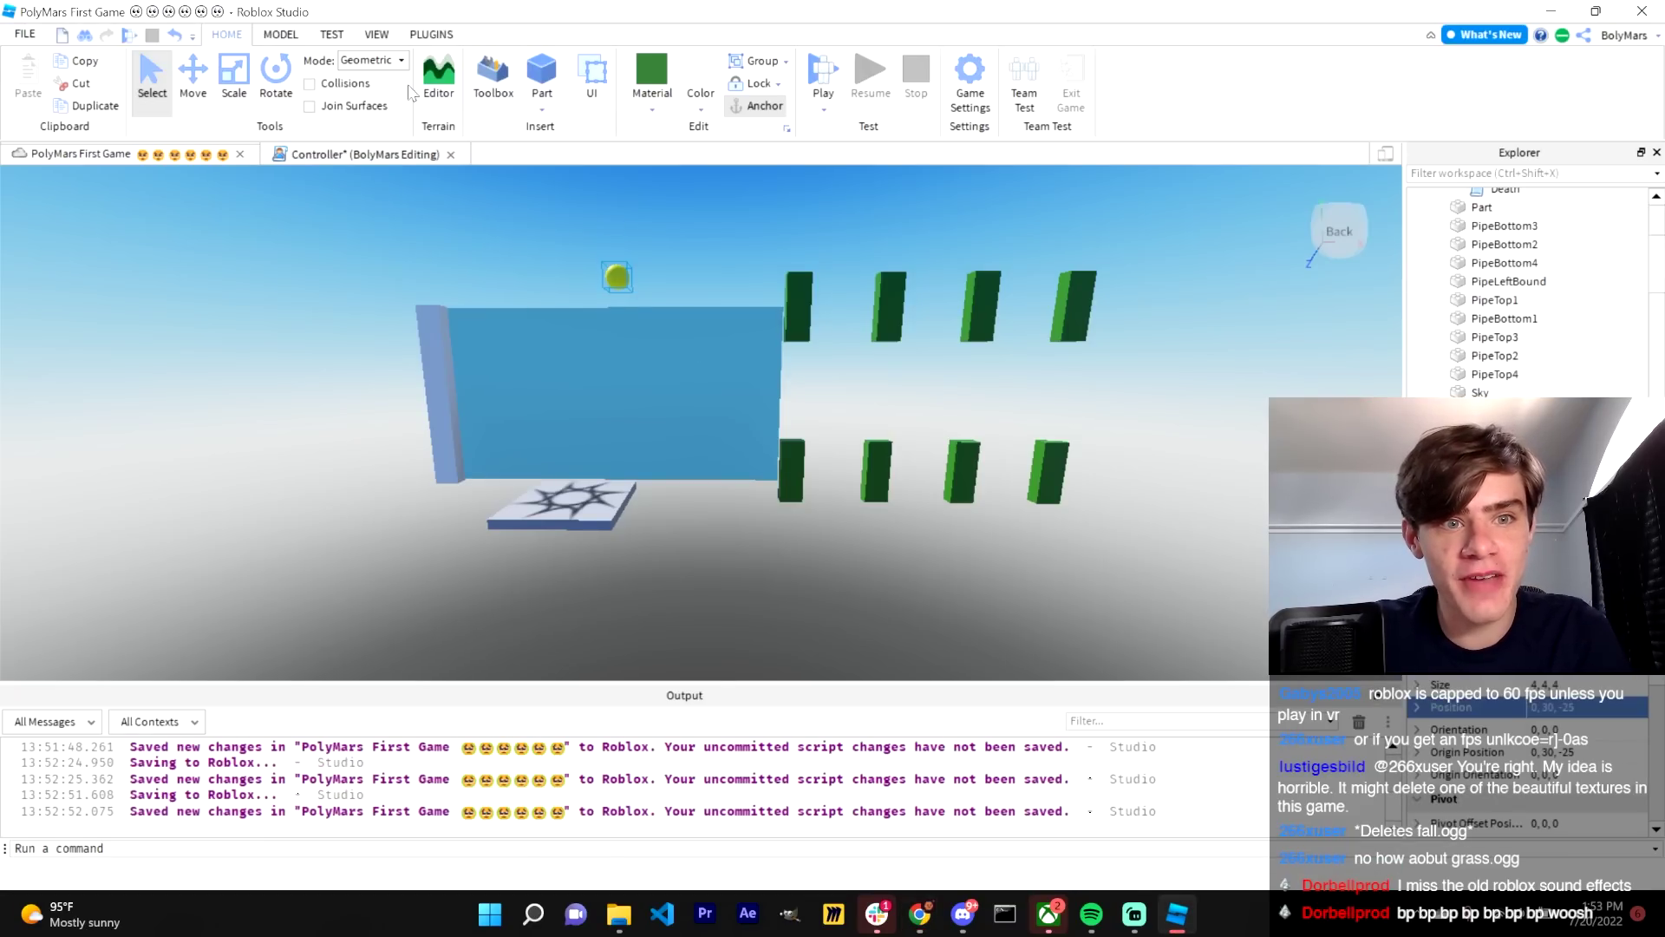
# - Start a play test and turn the camera to face the blue wall
pyautogui.click(838, 111)
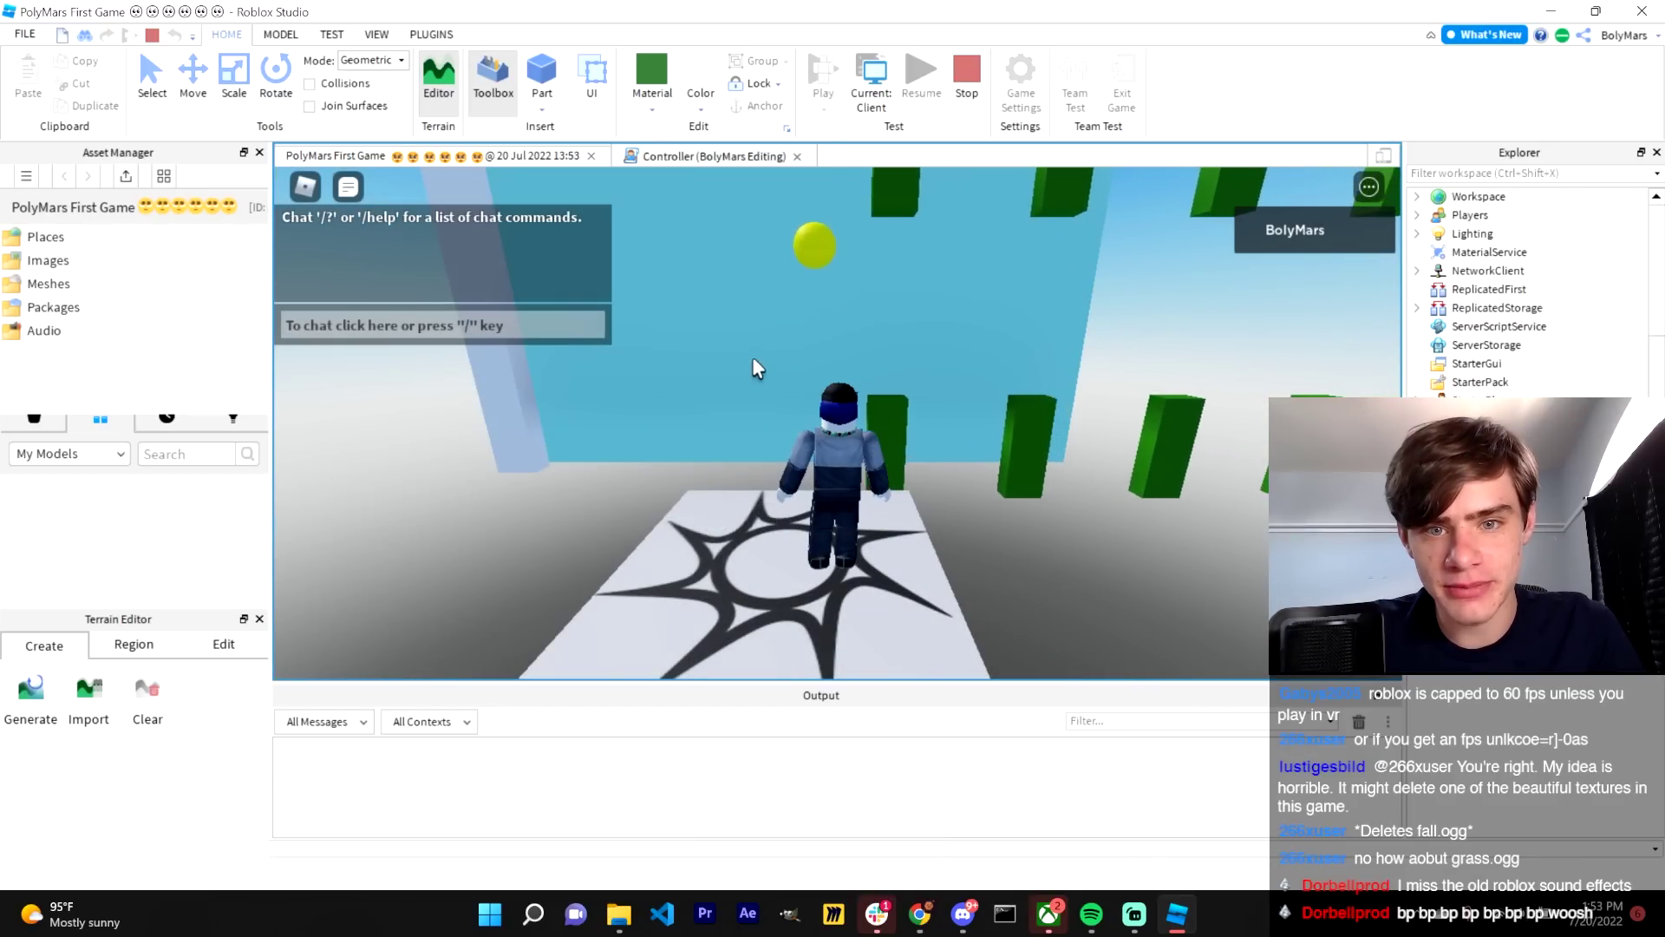
pyautogui.press(',')
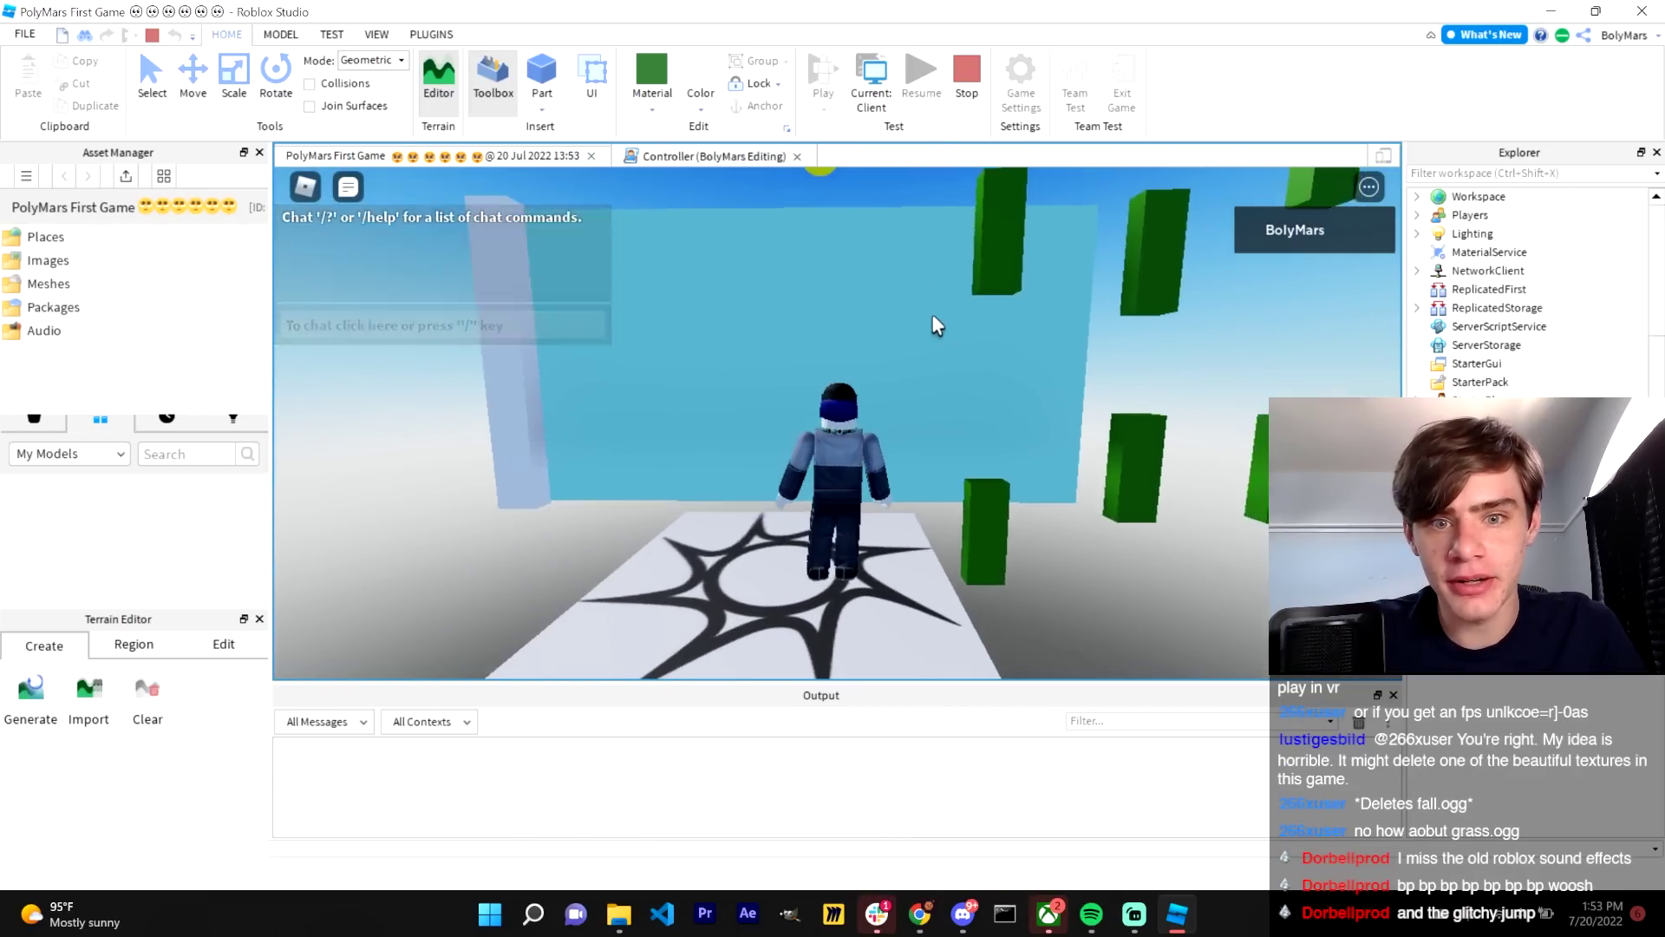
pyautogui.press('.')
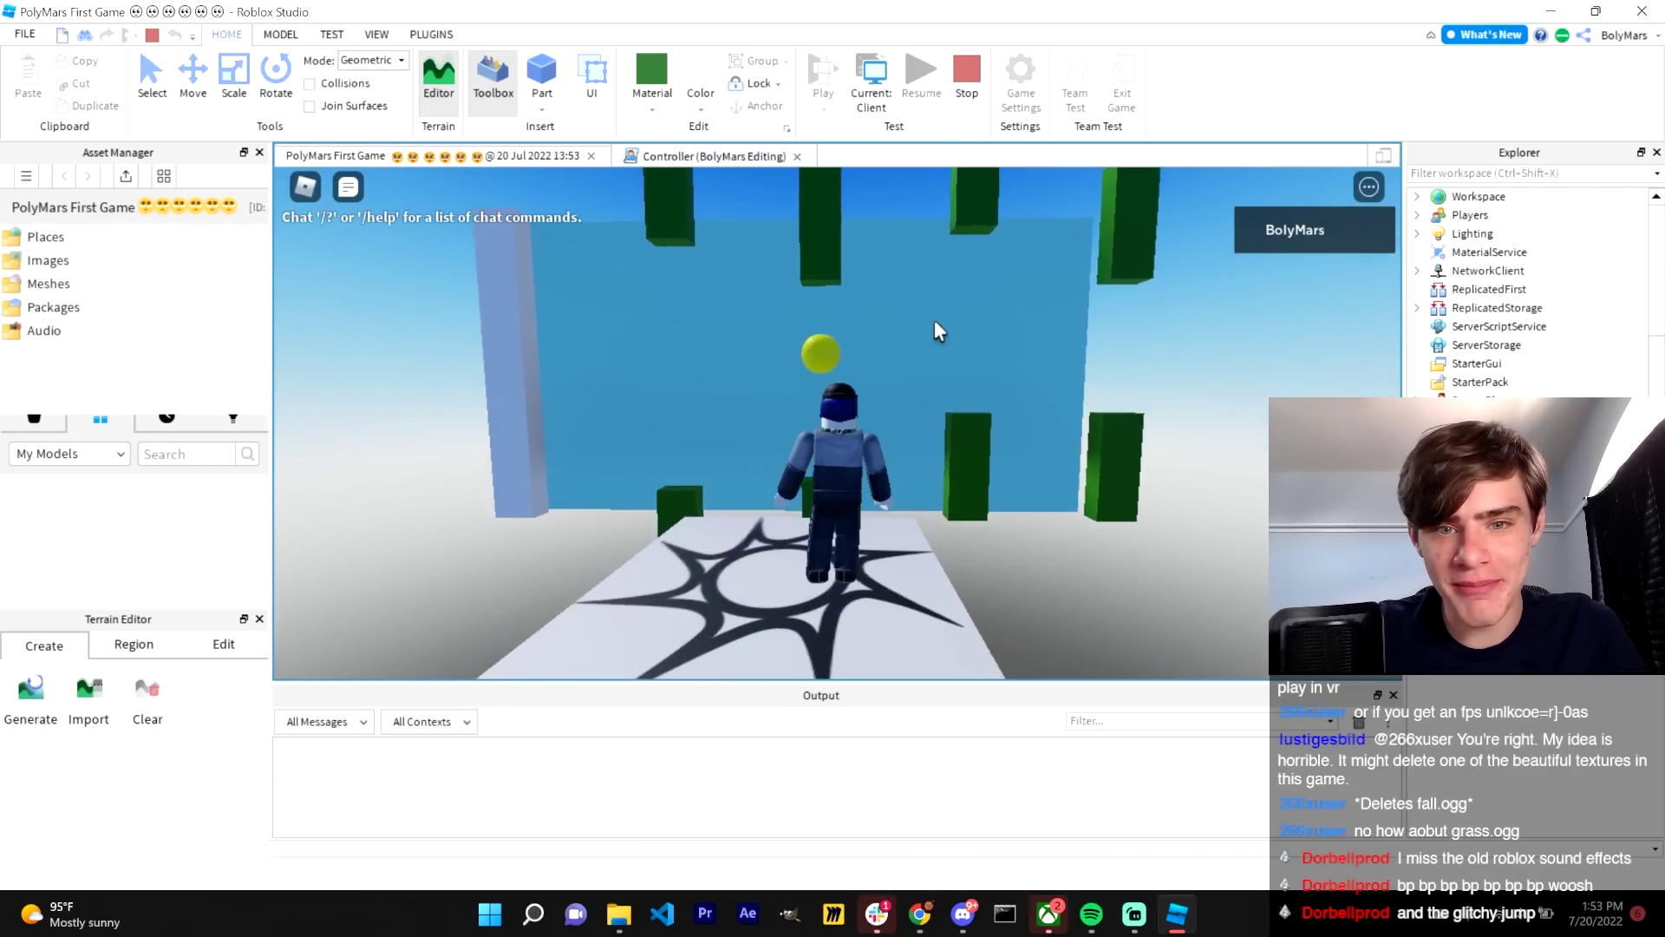
# - Flap the yellow bird repeatedly to keep it flying through the scrolling pipe gaps
pyautogui.click(836, 420)
pyautogui.click(837, 420)
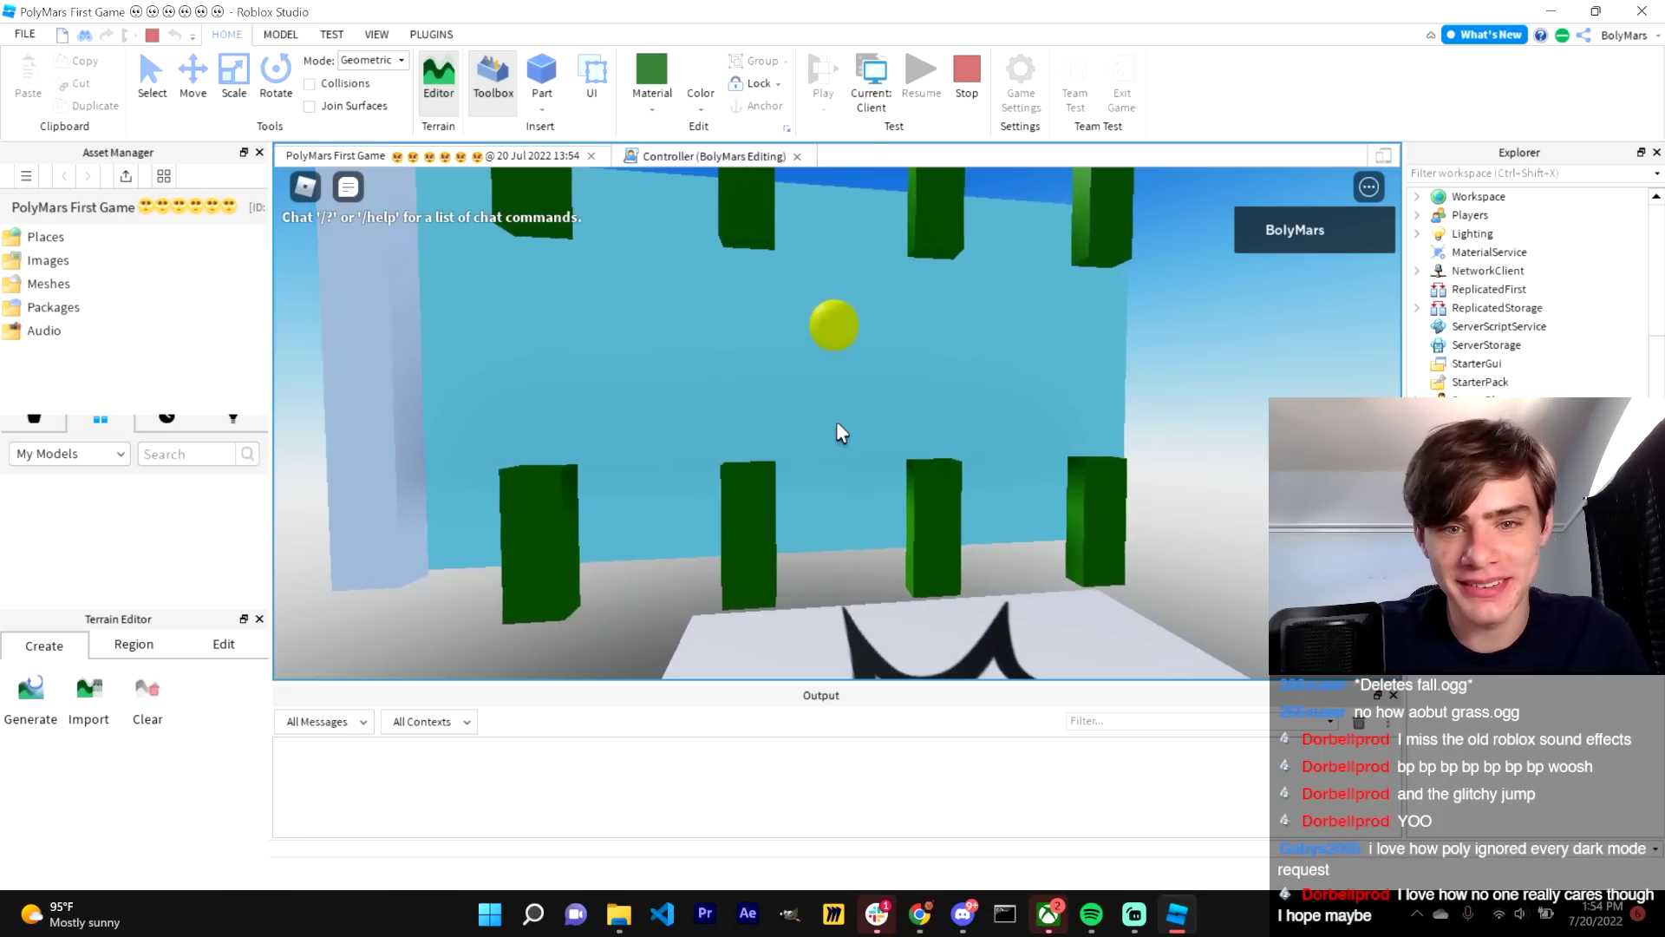
pyautogui.click(837, 423)
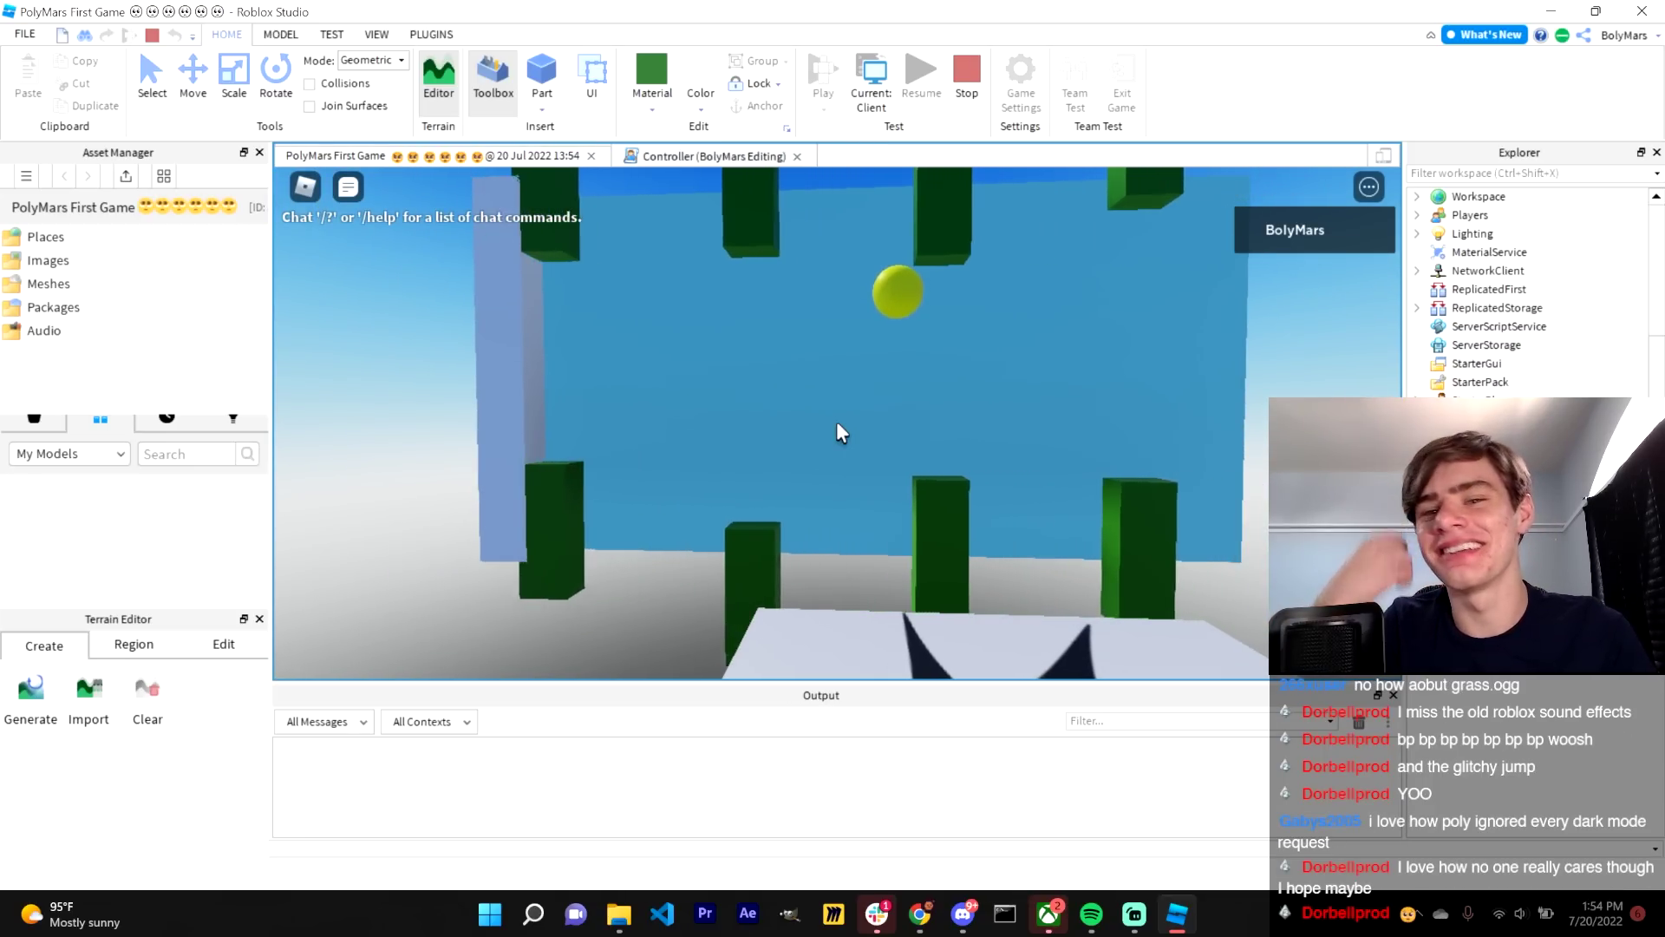
pyautogui.click(837, 423)
pyautogui.click(836, 423)
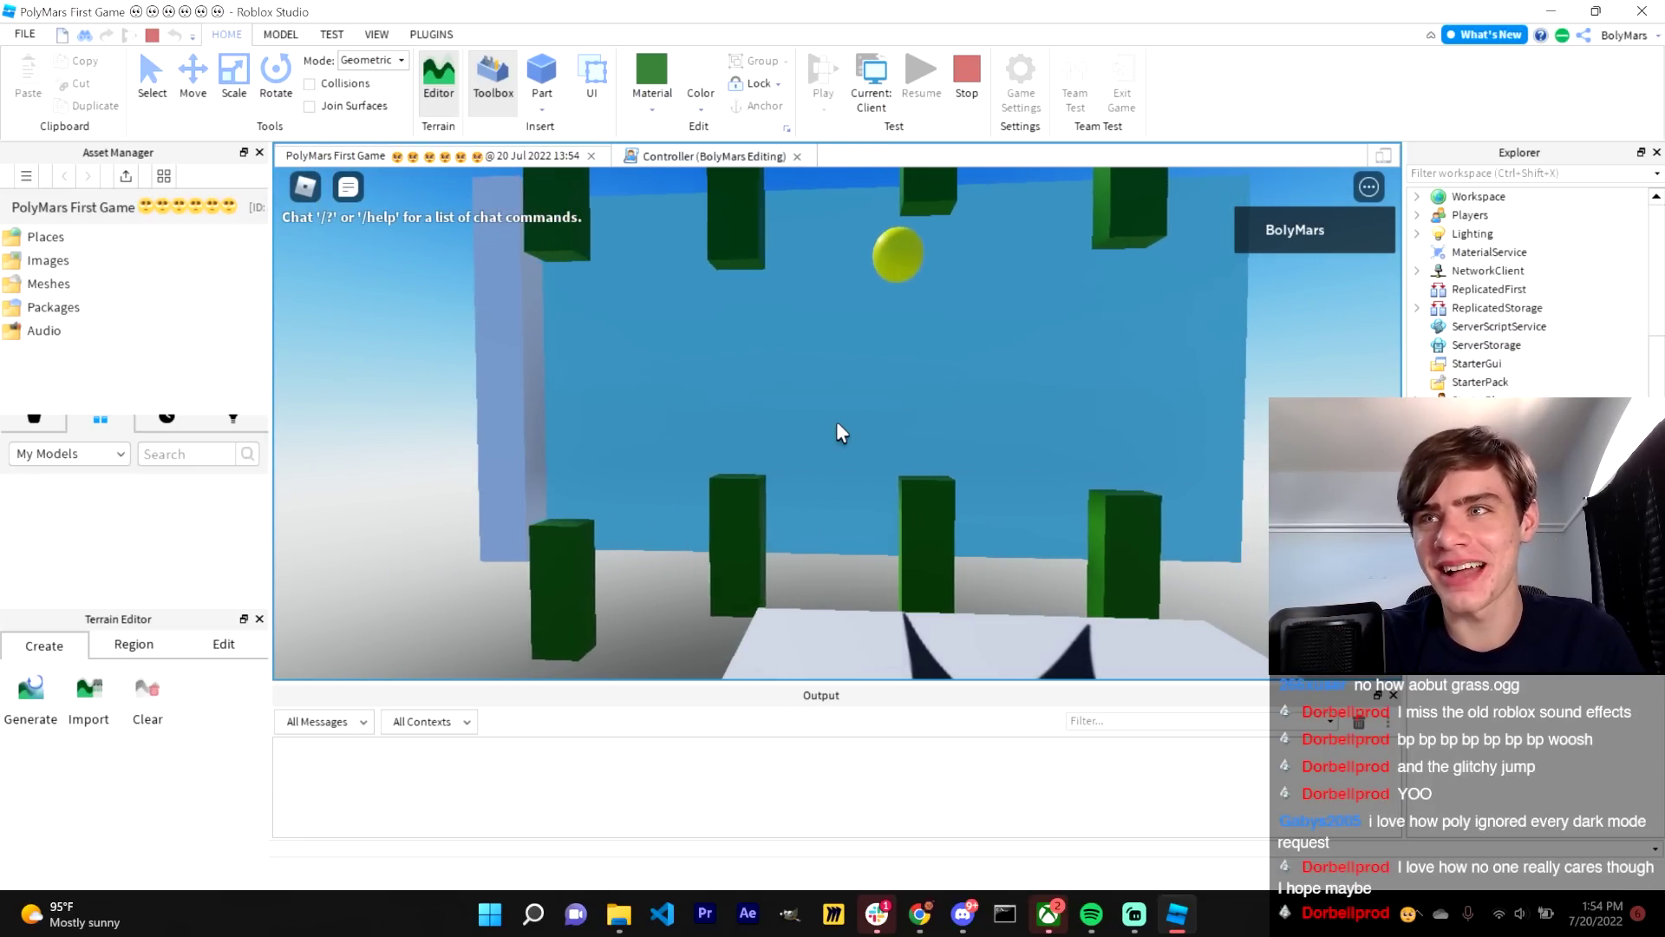
pyautogui.click(836, 423)
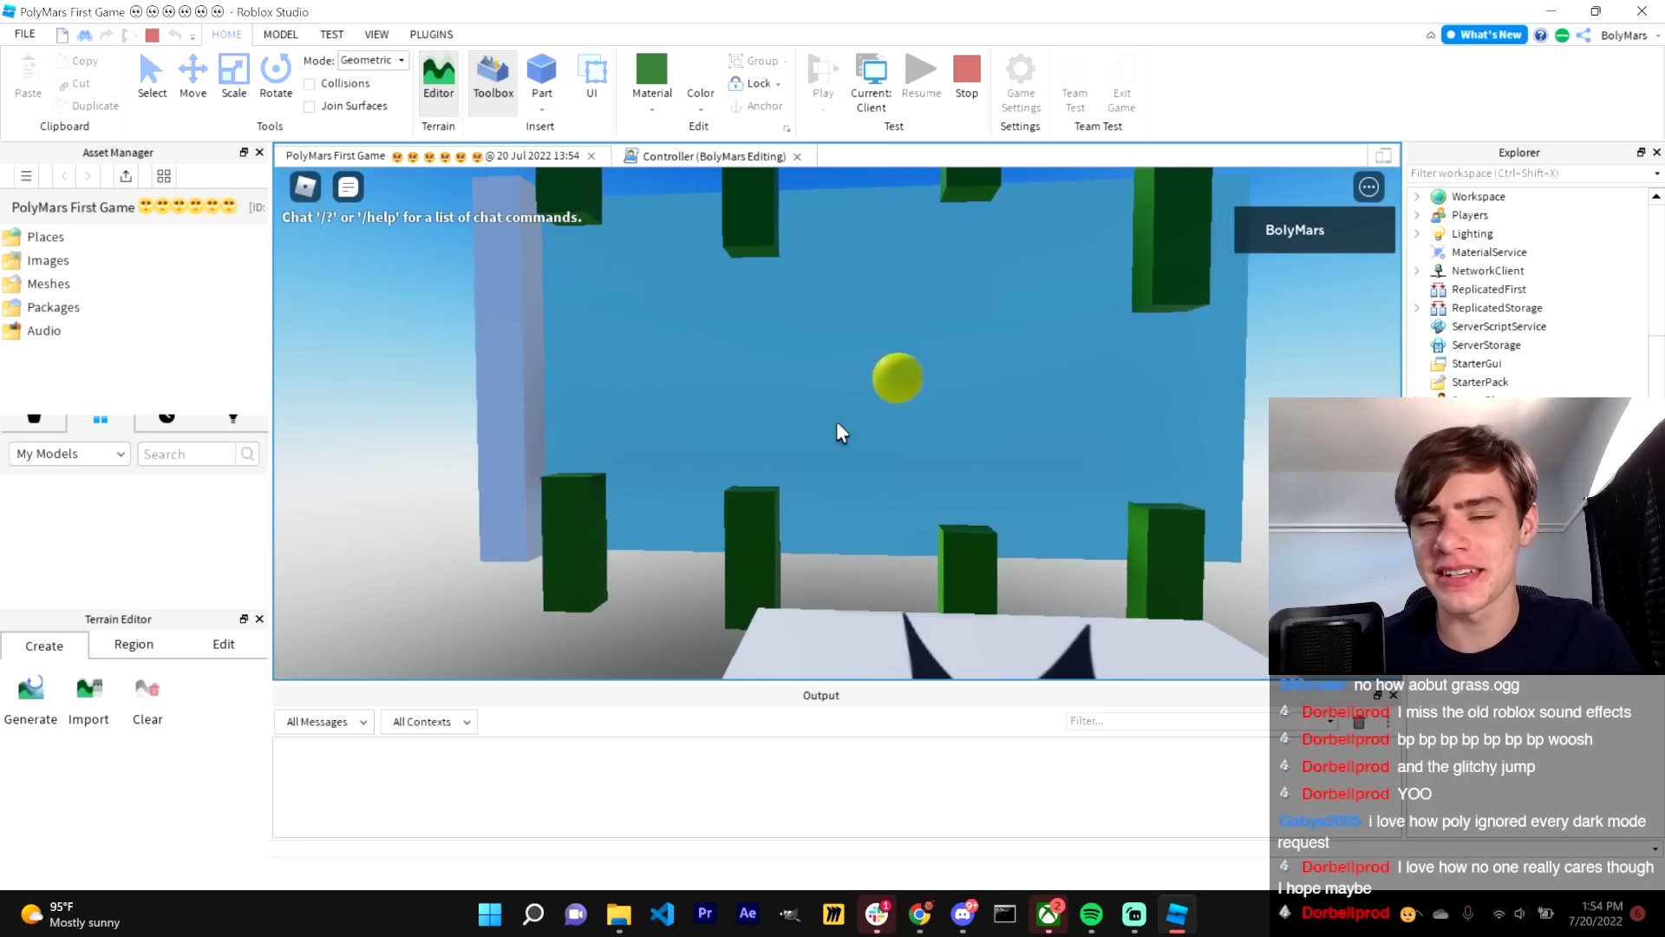
pyautogui.click(837, 423)
pyautogui.click(837, 423)
pyautogui.click(837, 423)
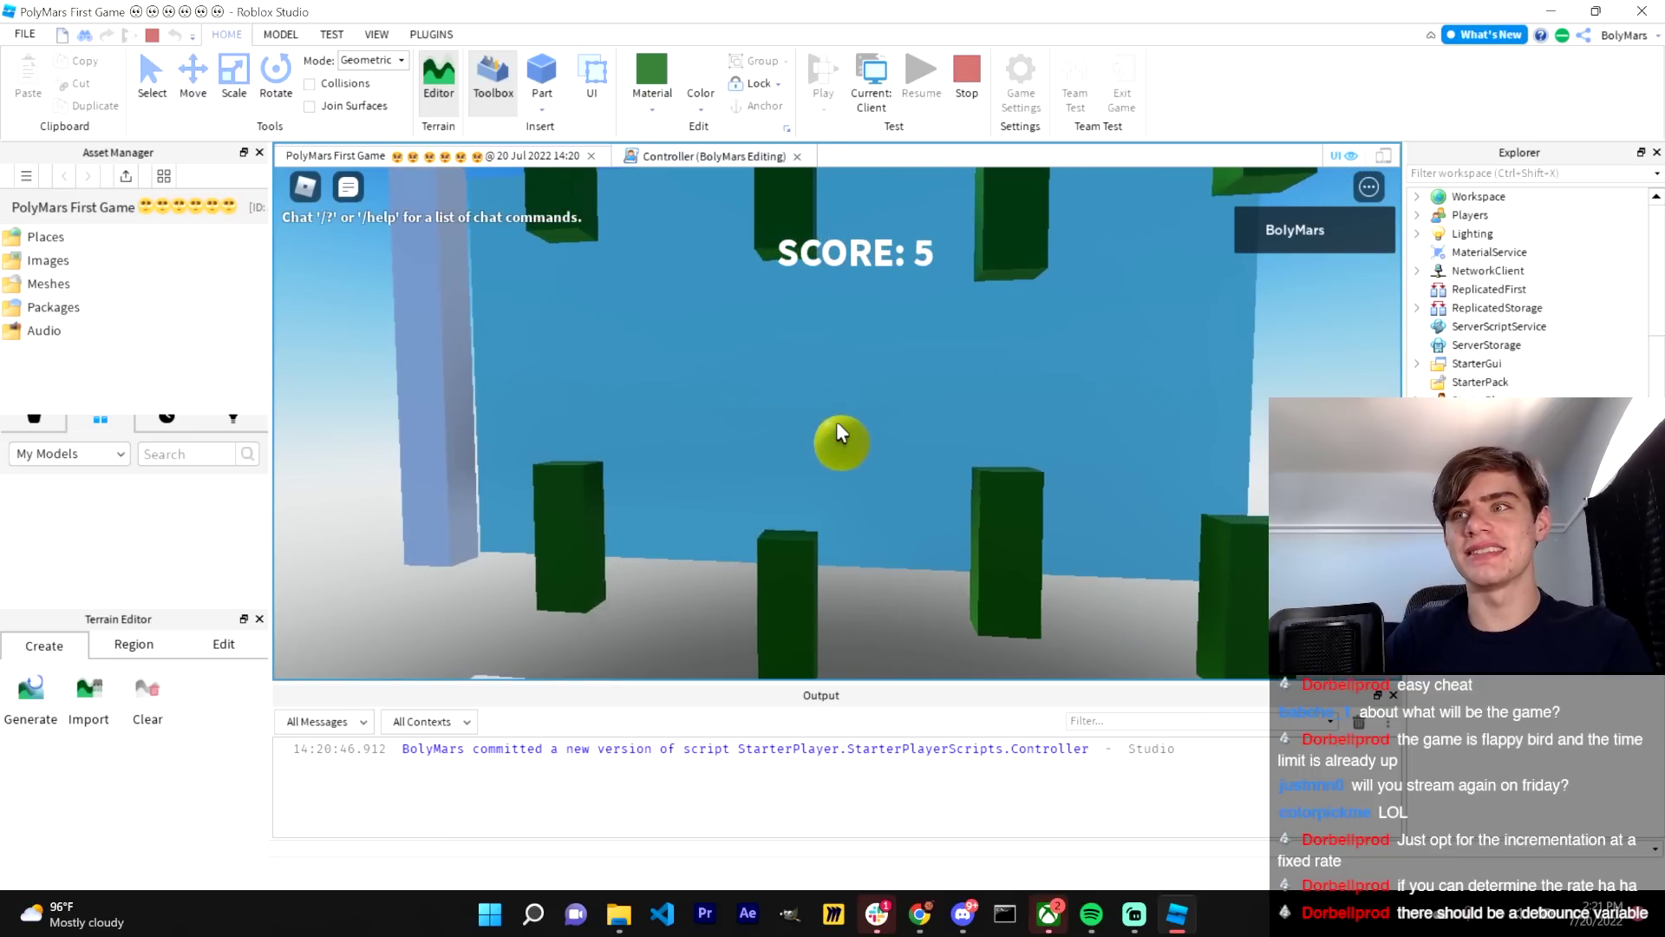
# - Flap the bird through the first pipe gaps to start scoring
pyautogui.click(837, 425)
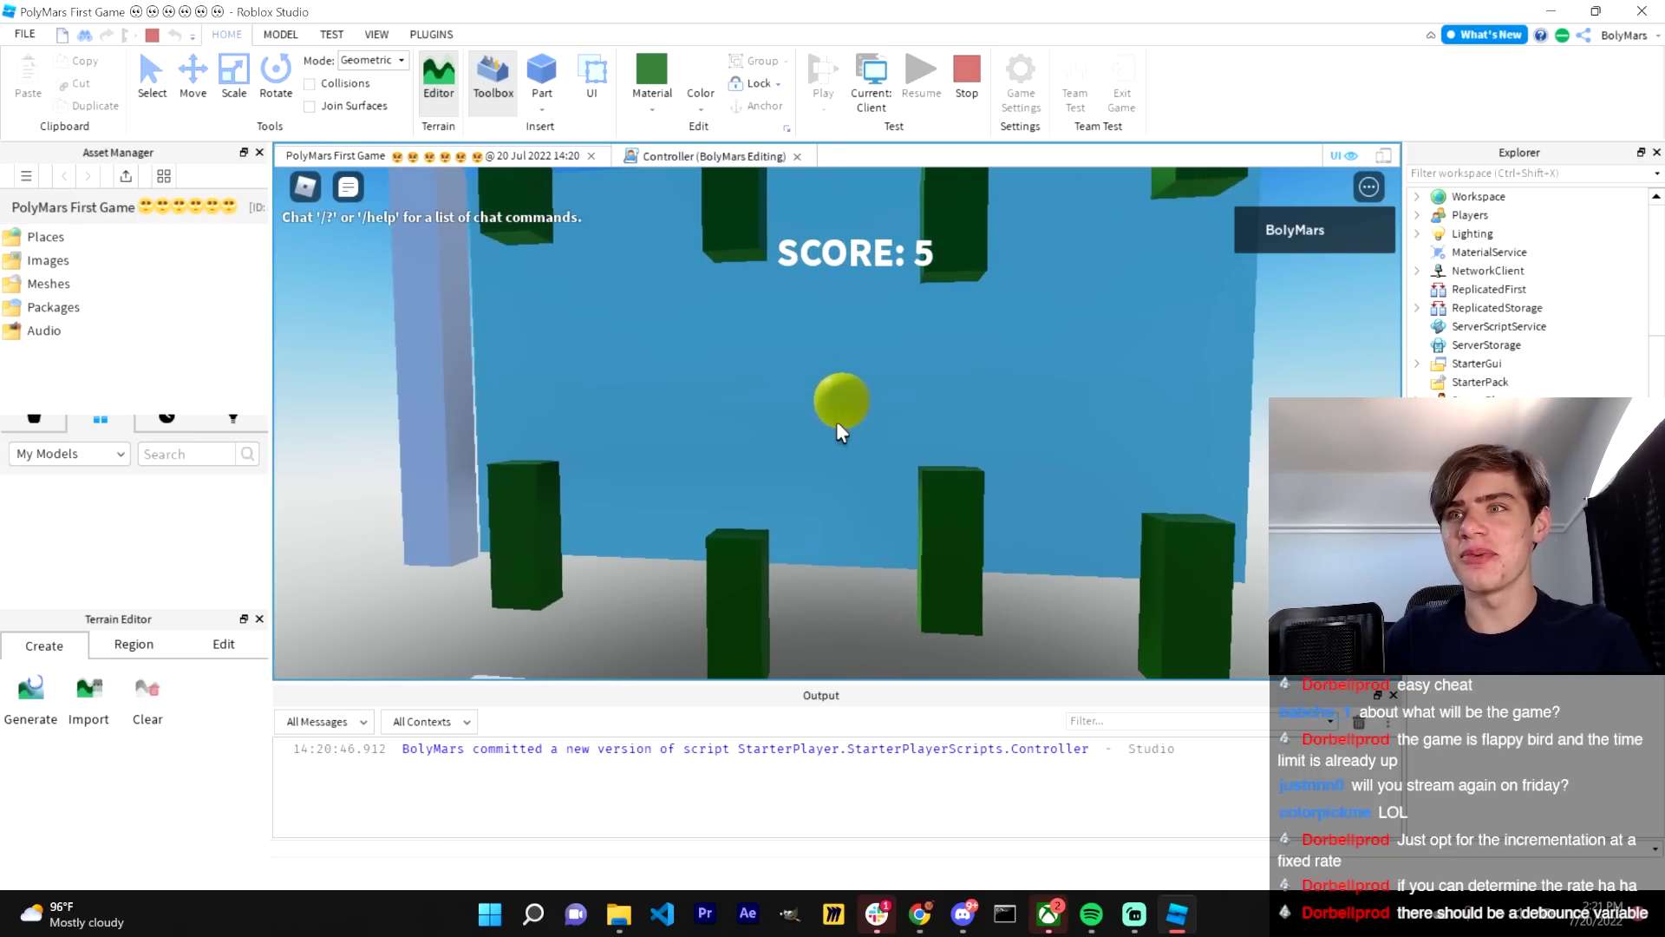
pyautogui.click(837, 424)
pyautogui.click(837, 424)
pyautogui.click(836, 420)
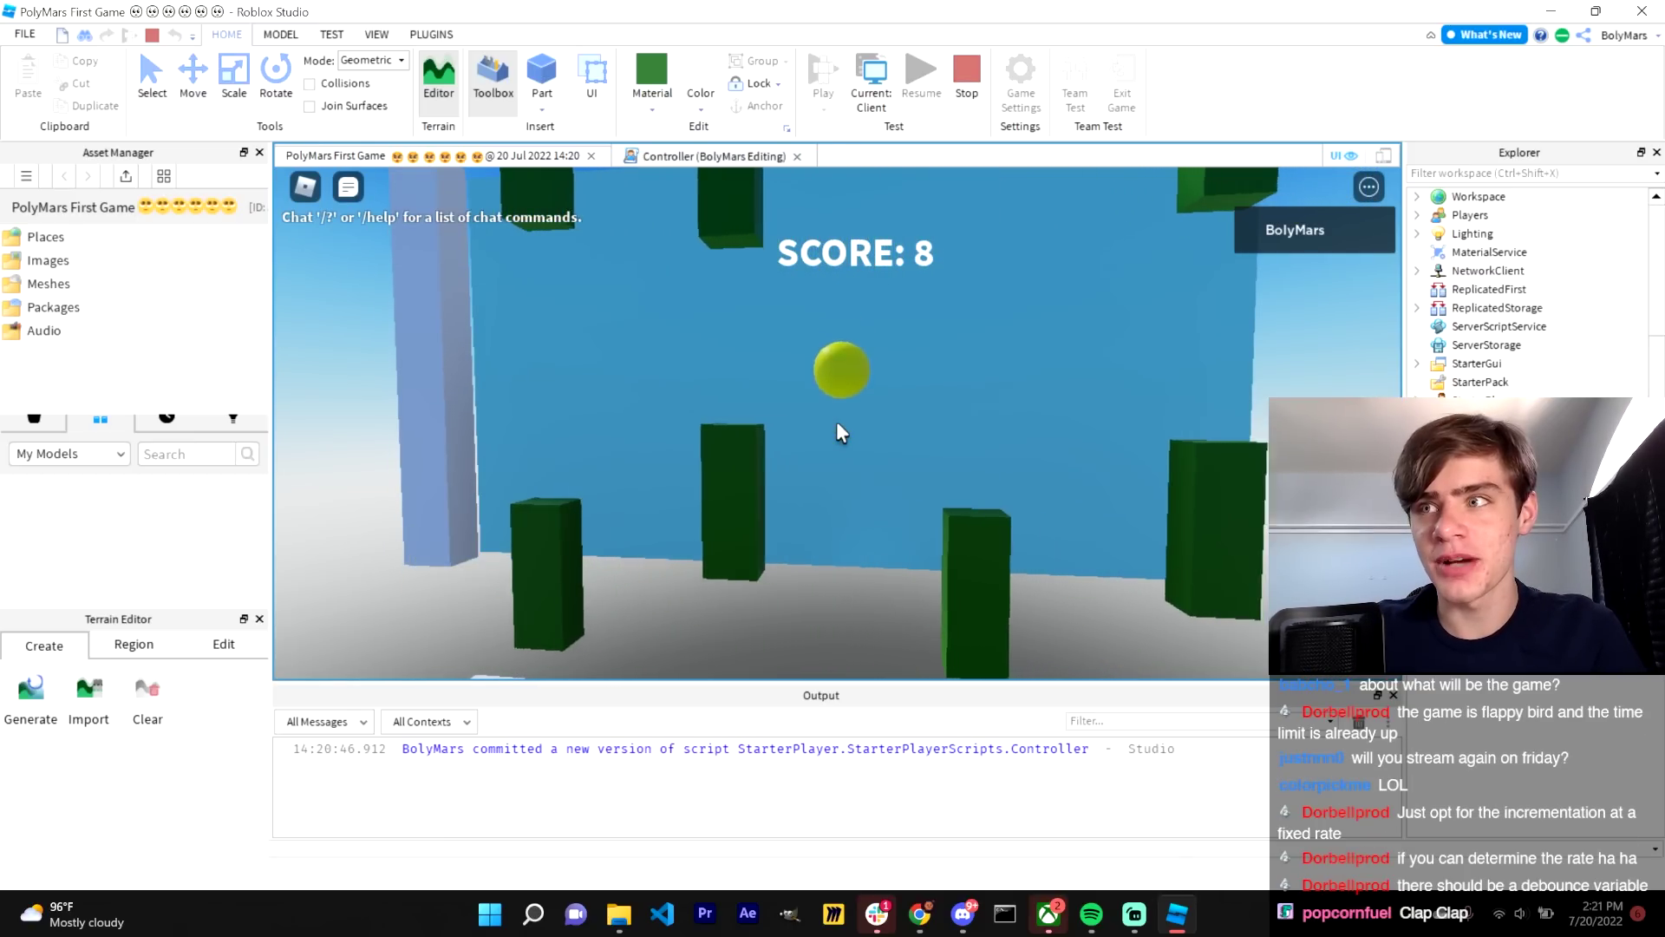
pyautogui.click(836, 420)
pyautogui.click(837, 425)
pyautogui.click(837, 424)
# - Keep flapping past a score of 13, then stop the play test
pyautogui.click(837, 425)
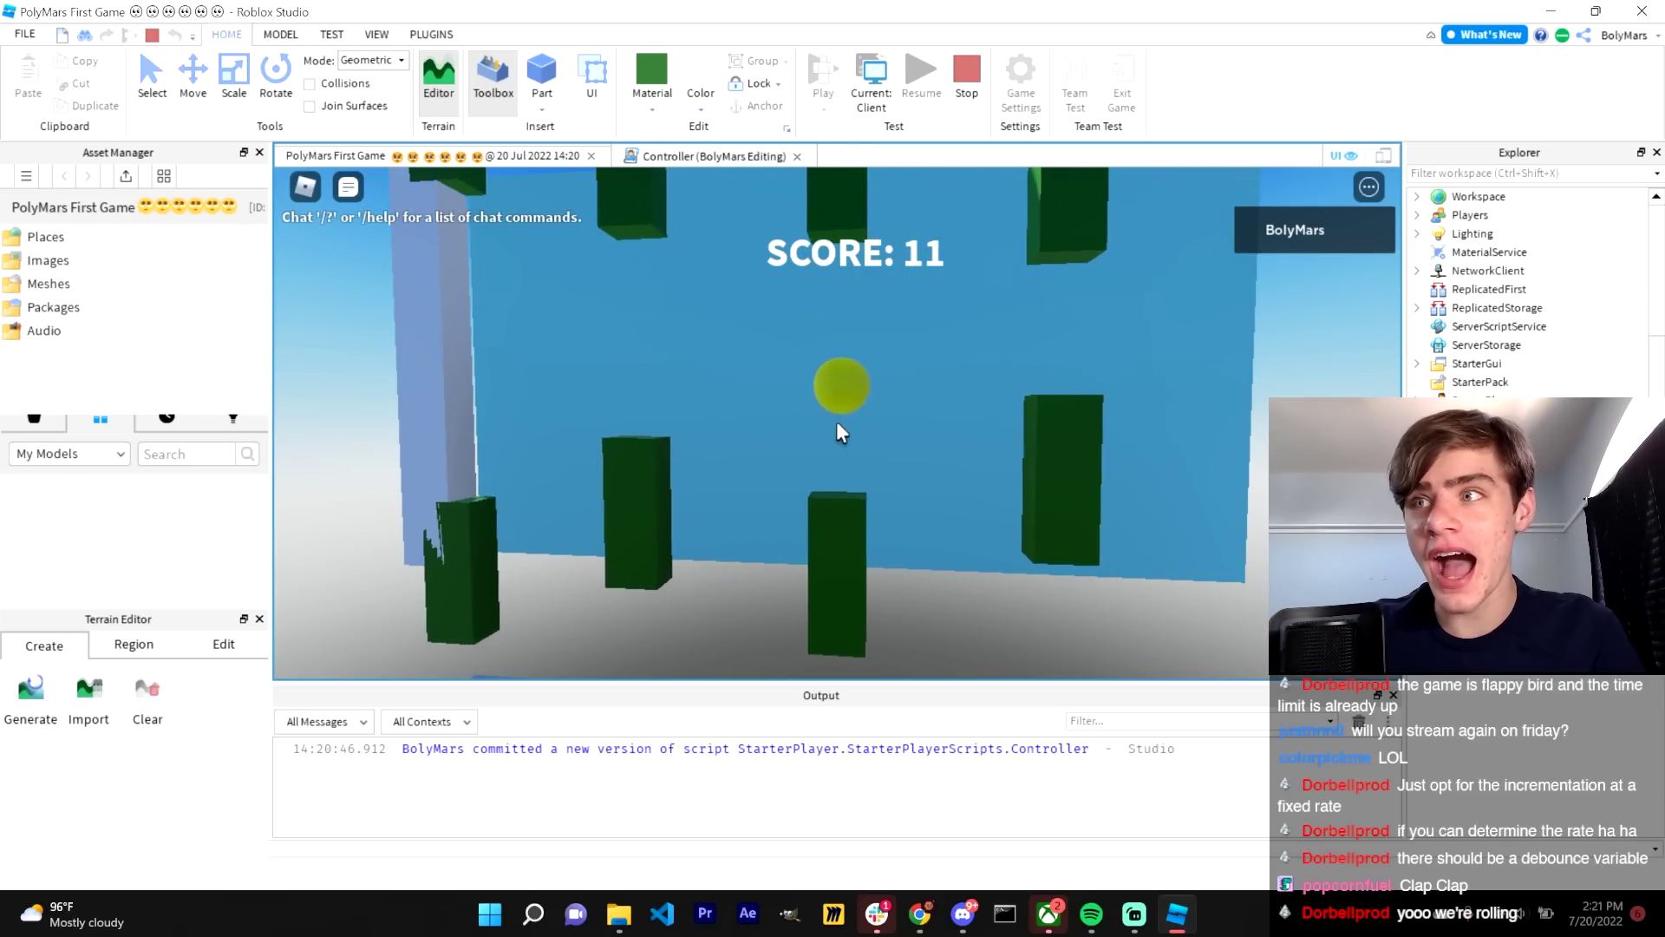
pyautogui.click(837, 424)
pyautogui.click(837, 424)
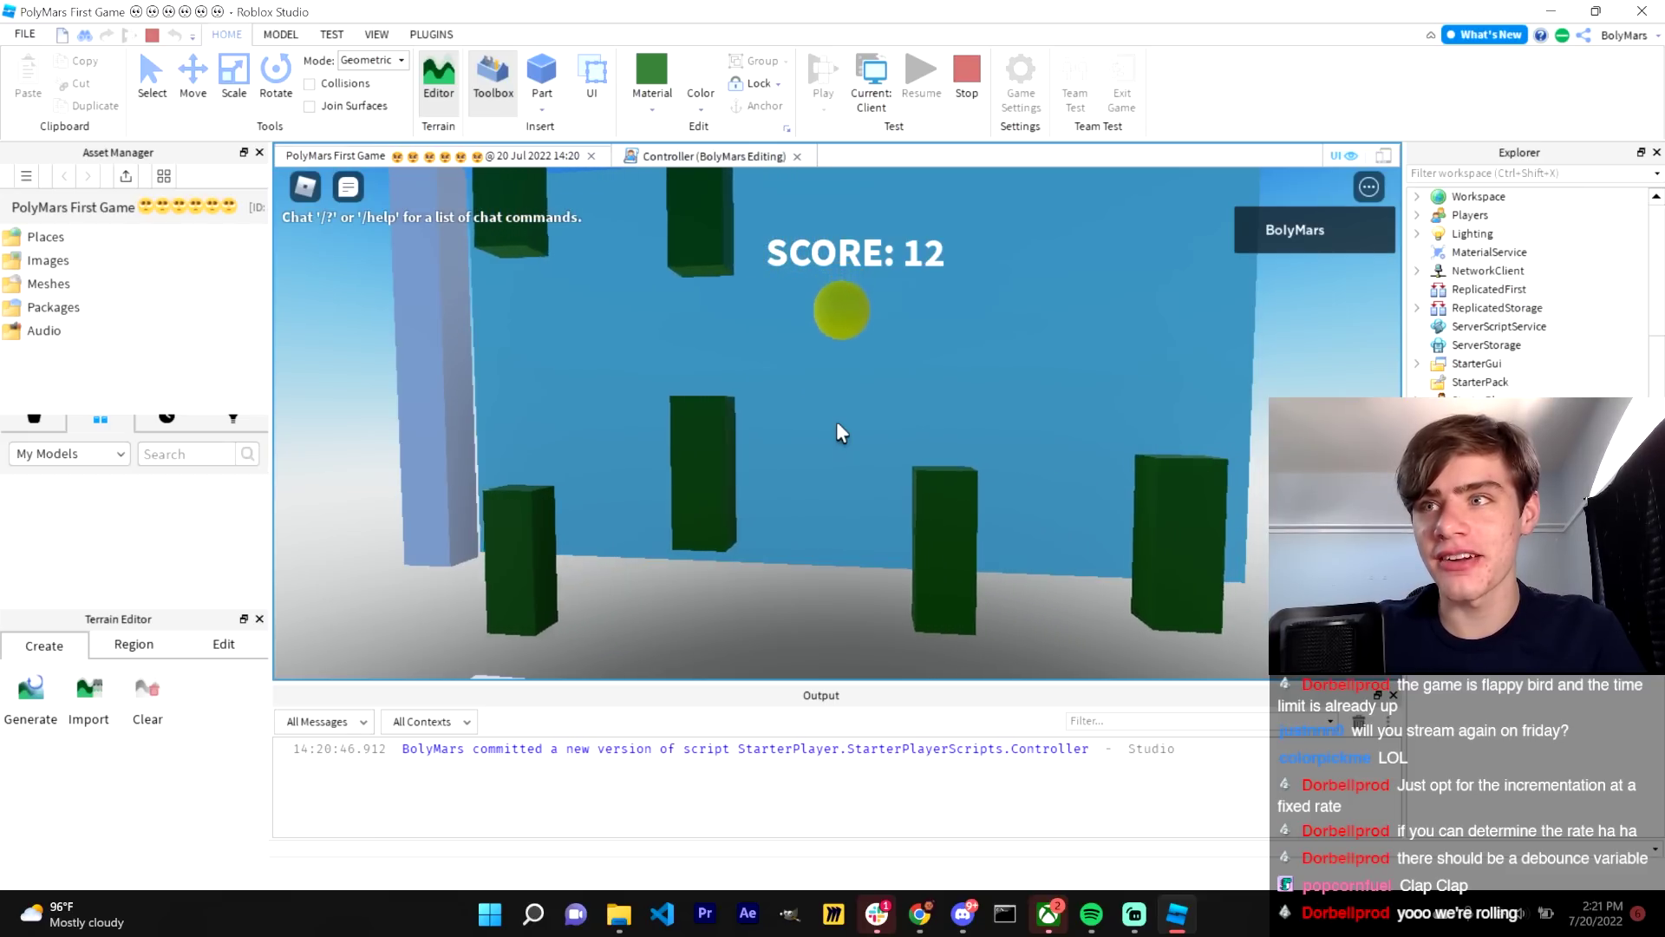
pyautogui.click(837, 424)
pyautogui.click(837, 425)
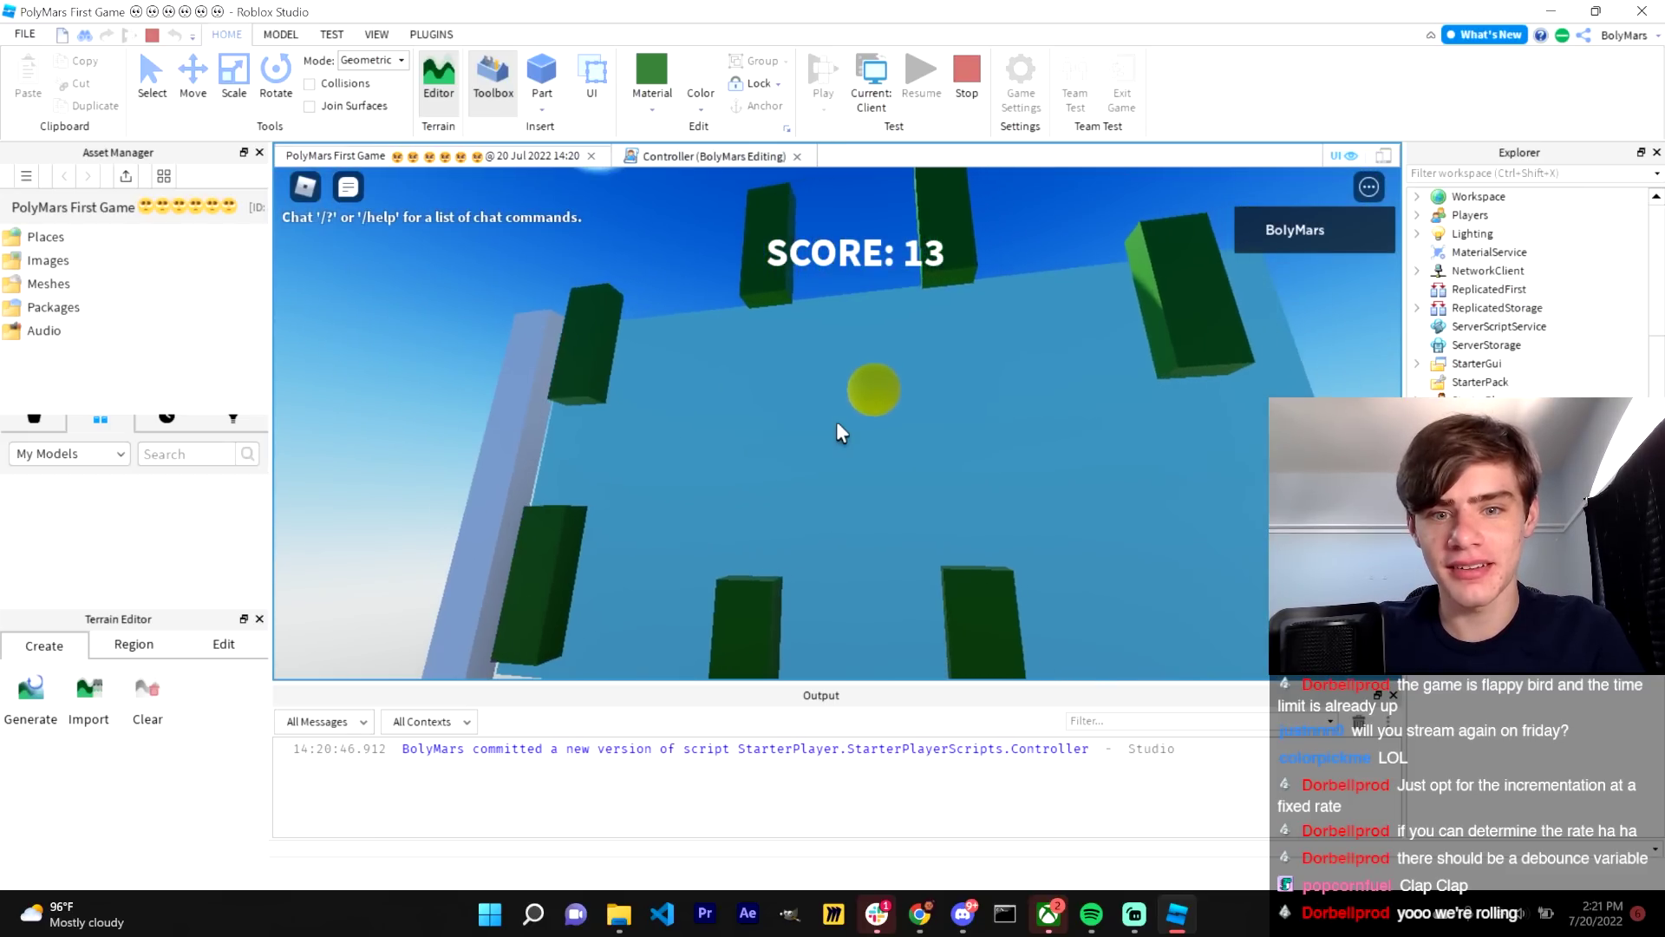
pyautogui.click(837, 424)
pyautogui.click(836, 420)
pyautogui.press('Escape')
pyautogui.click(968, 86)
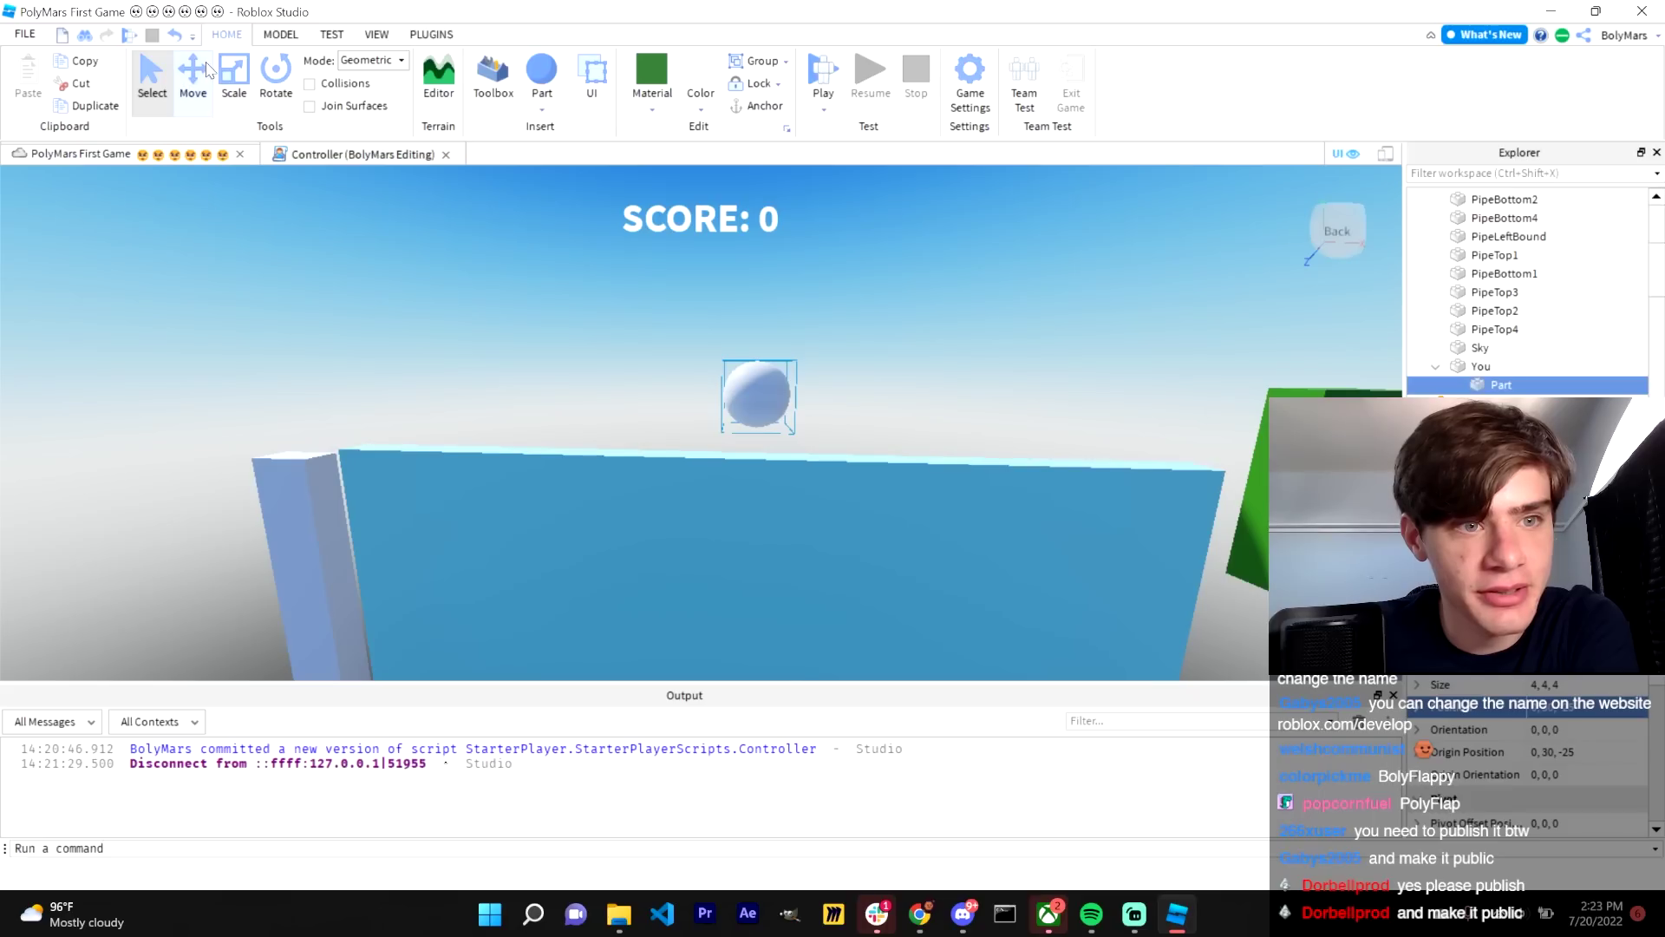
# - Scale the bird sphere to 8,8,8, test it briefly, and publish as a new Roblox game
pyautogui.moveTo(818, 395); pyautogui.dragTo(885, 392)
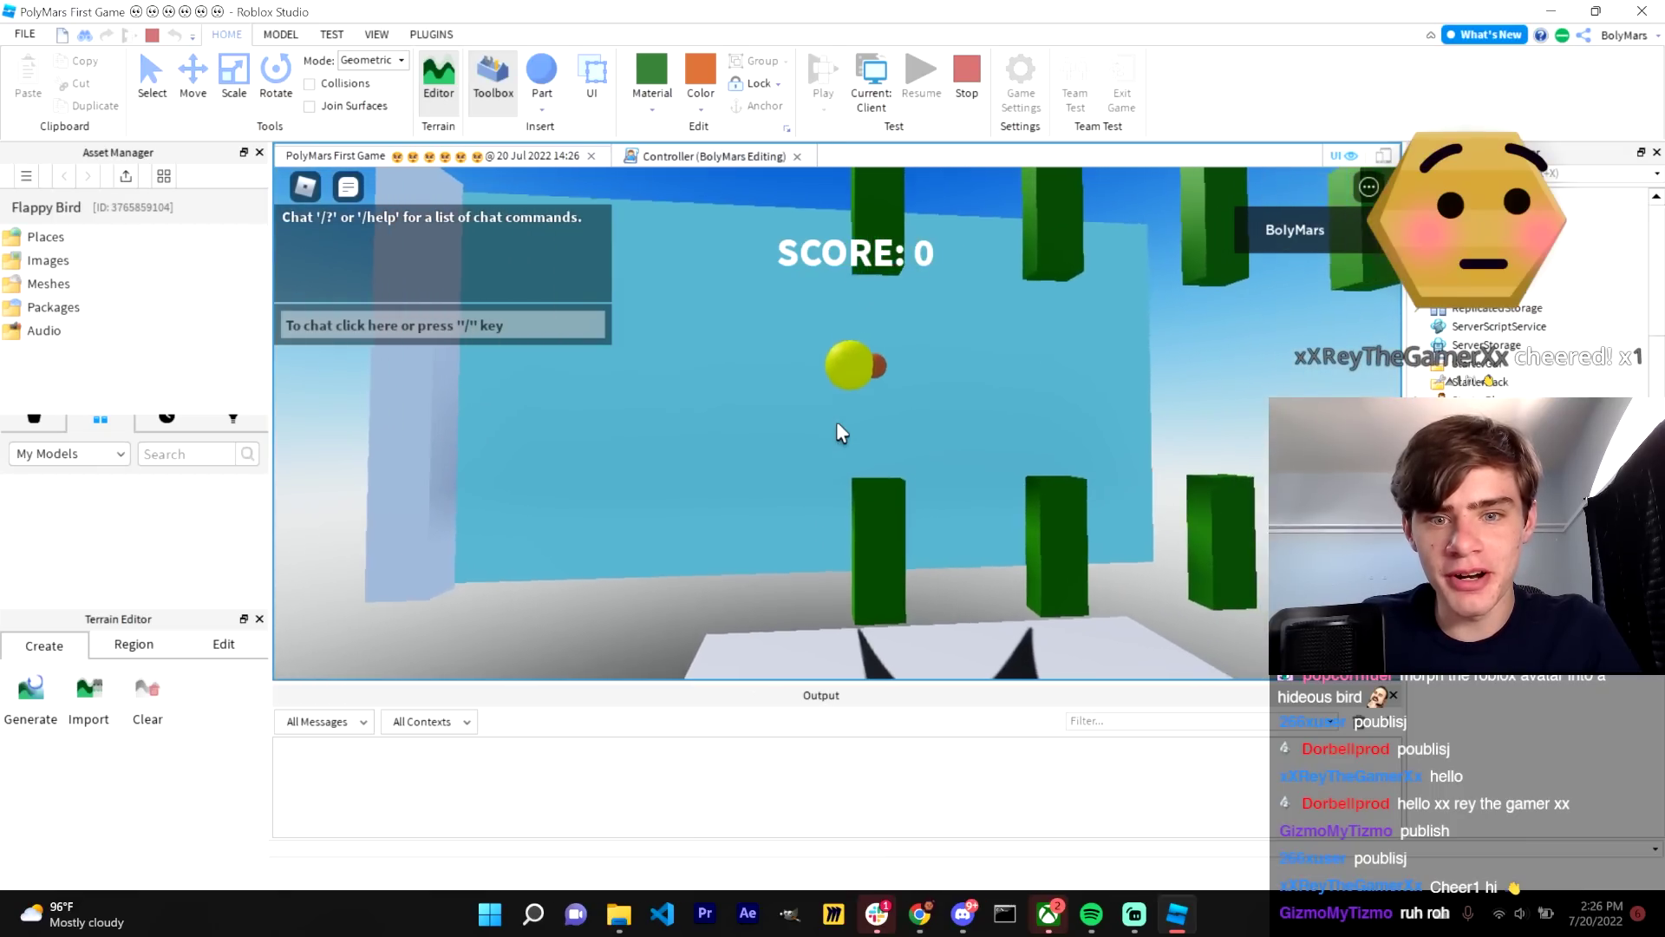
pyautogui.press('space')
pyautogui.press('space')
pyautogui.hotkey('shift', 'F5')
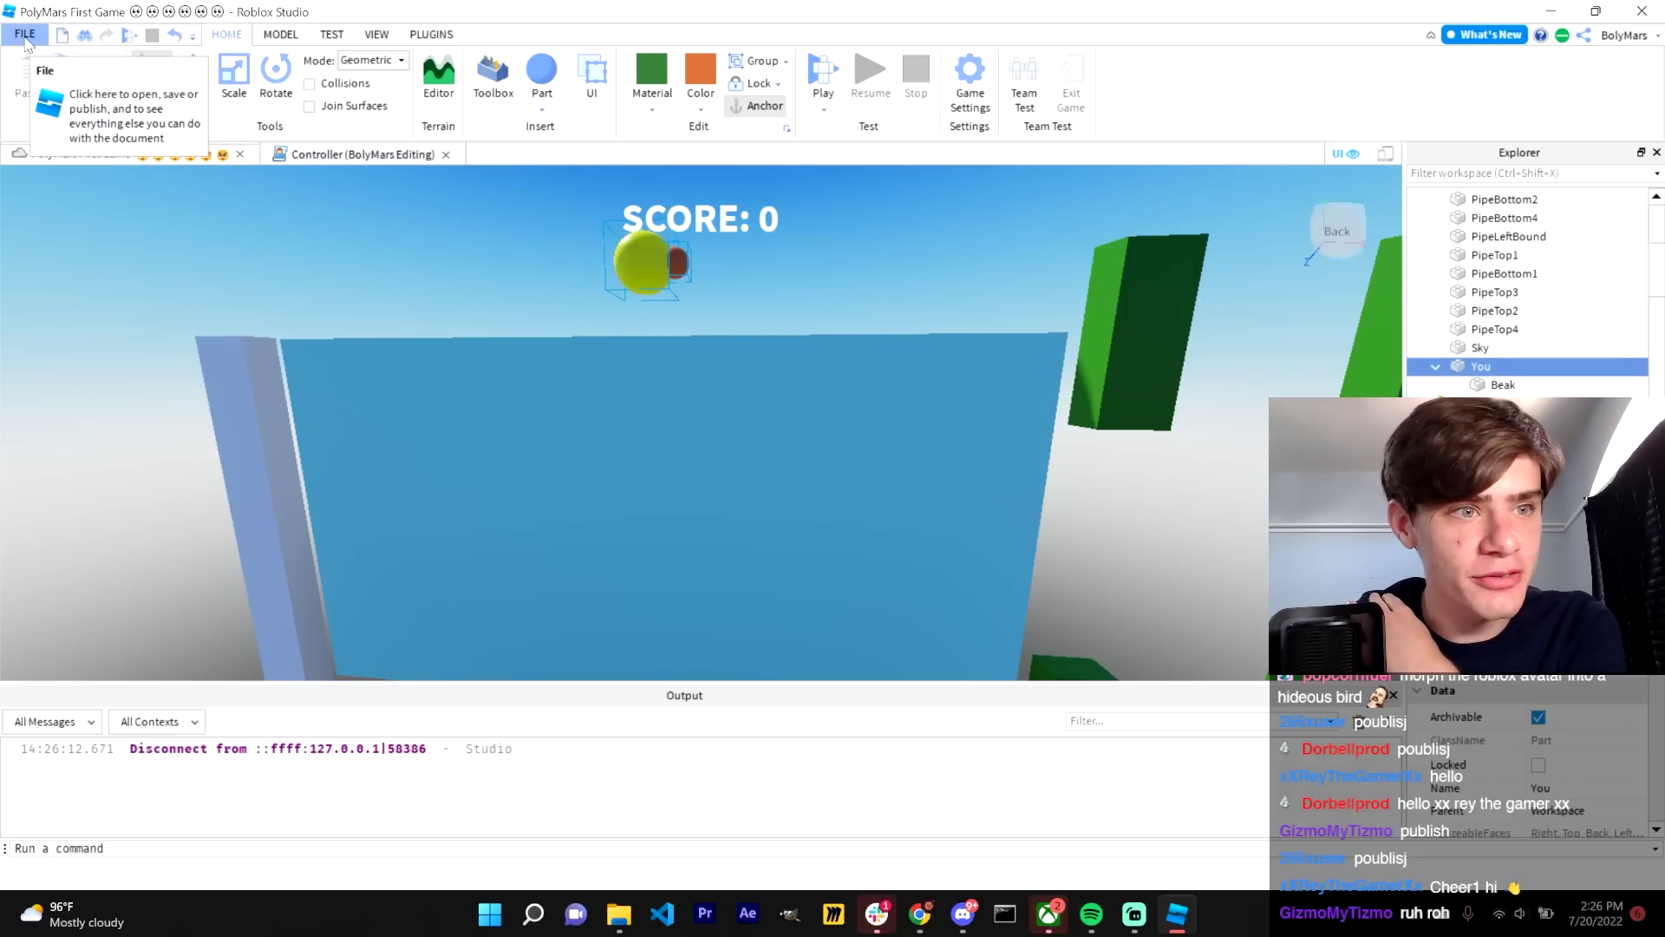
pyautogui.click(25, 36)
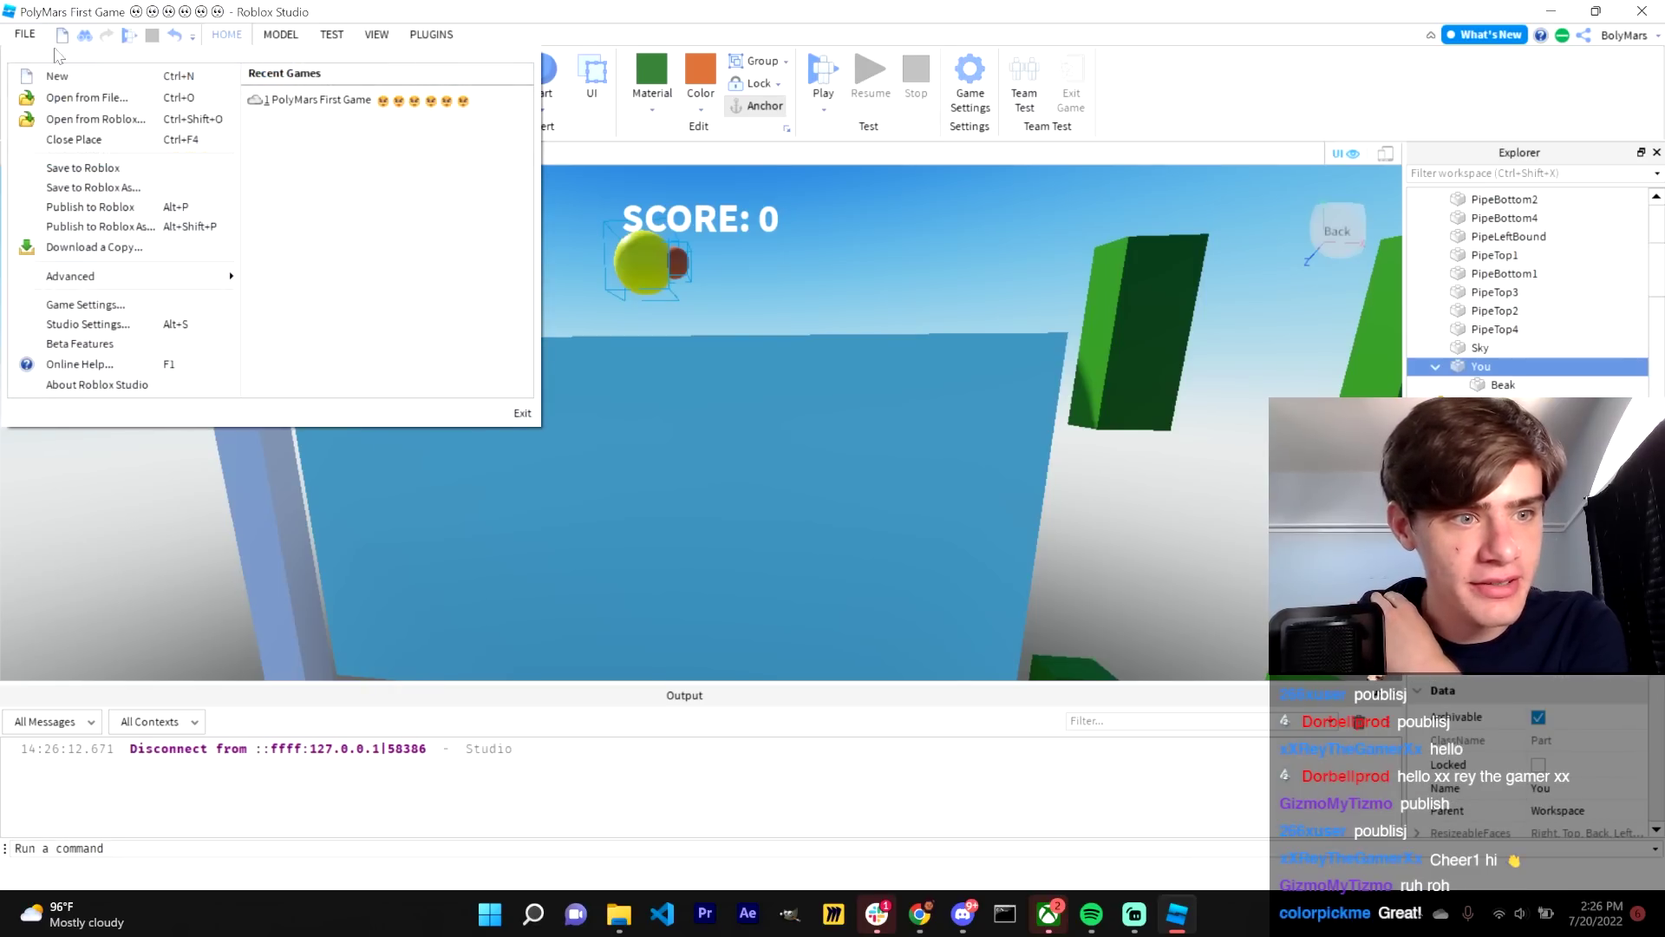
pyautogui.click(135, 226)
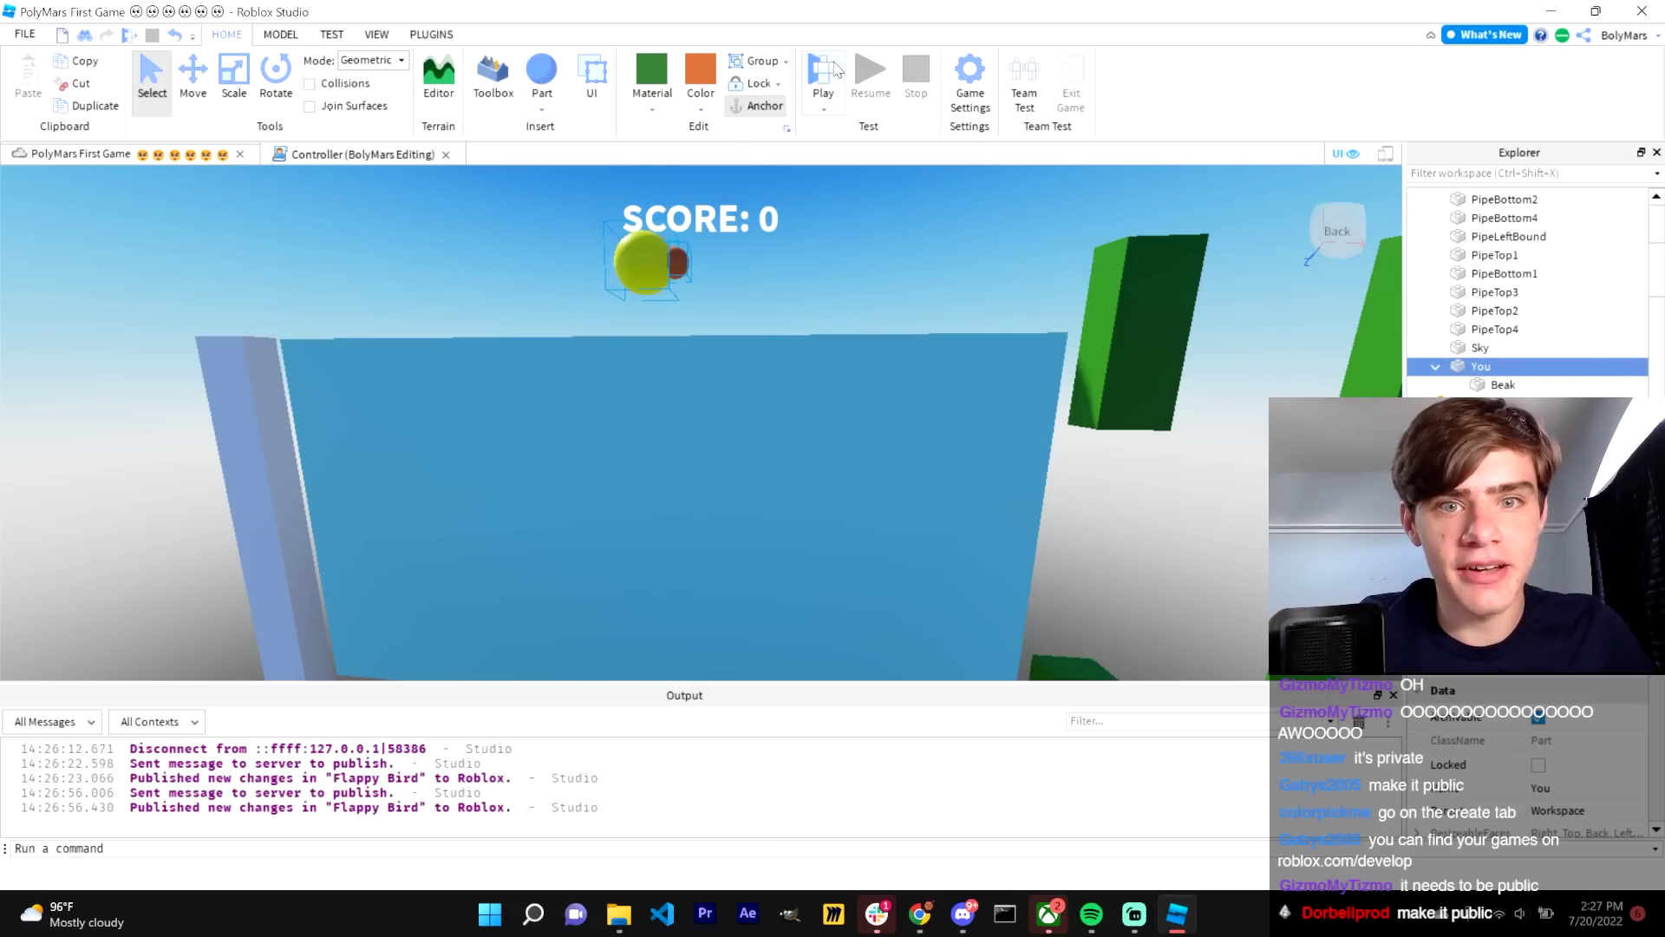
# - Arrange the icon layers and zoom in on the 512x512 Flappy Bird image
pyautogui.click(837, 70)
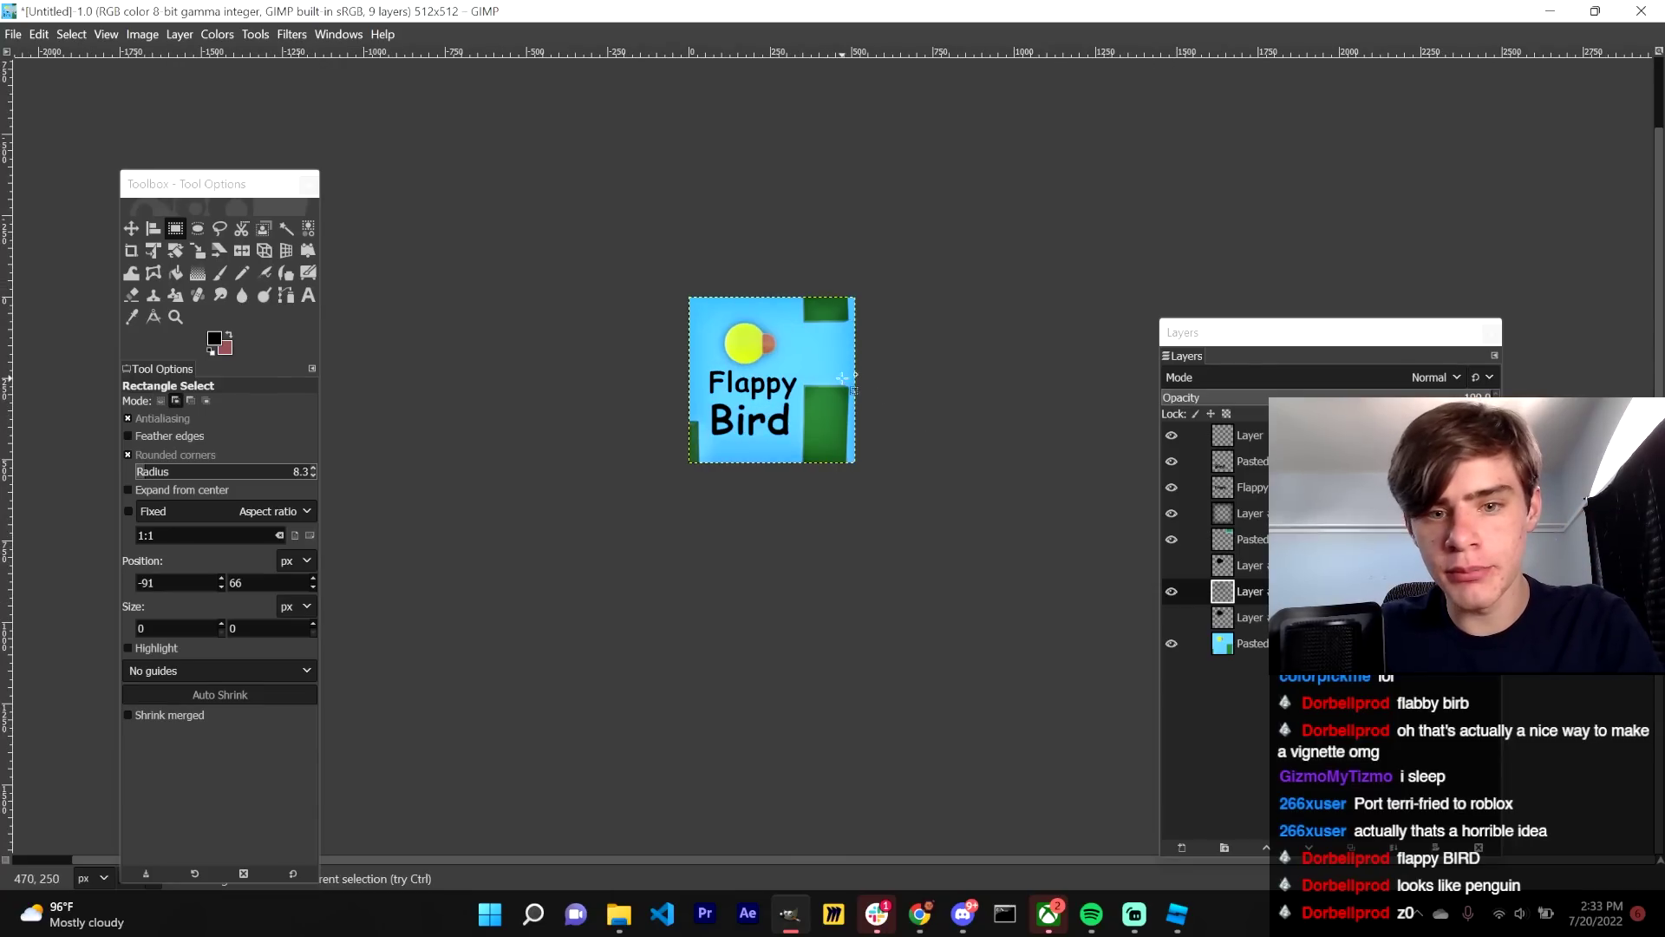
pyautogui.press('+')
pyautogui.press('+')
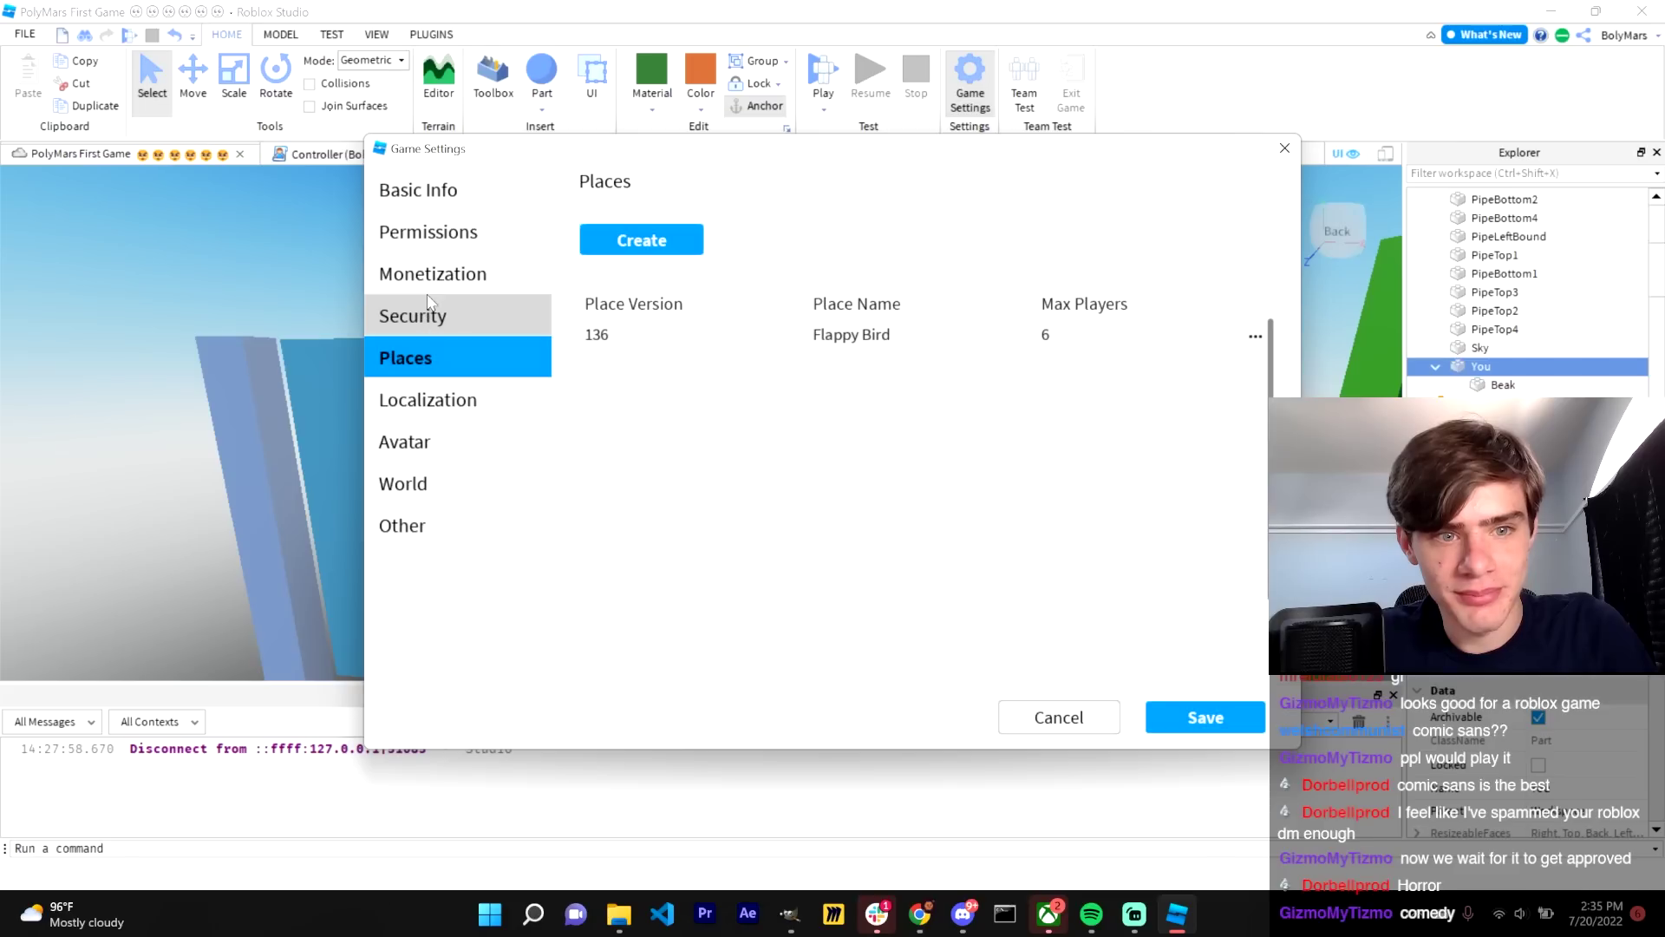
# - Browse the Game Settings sections and save the settings changes
pyautogui.click(521, 291)
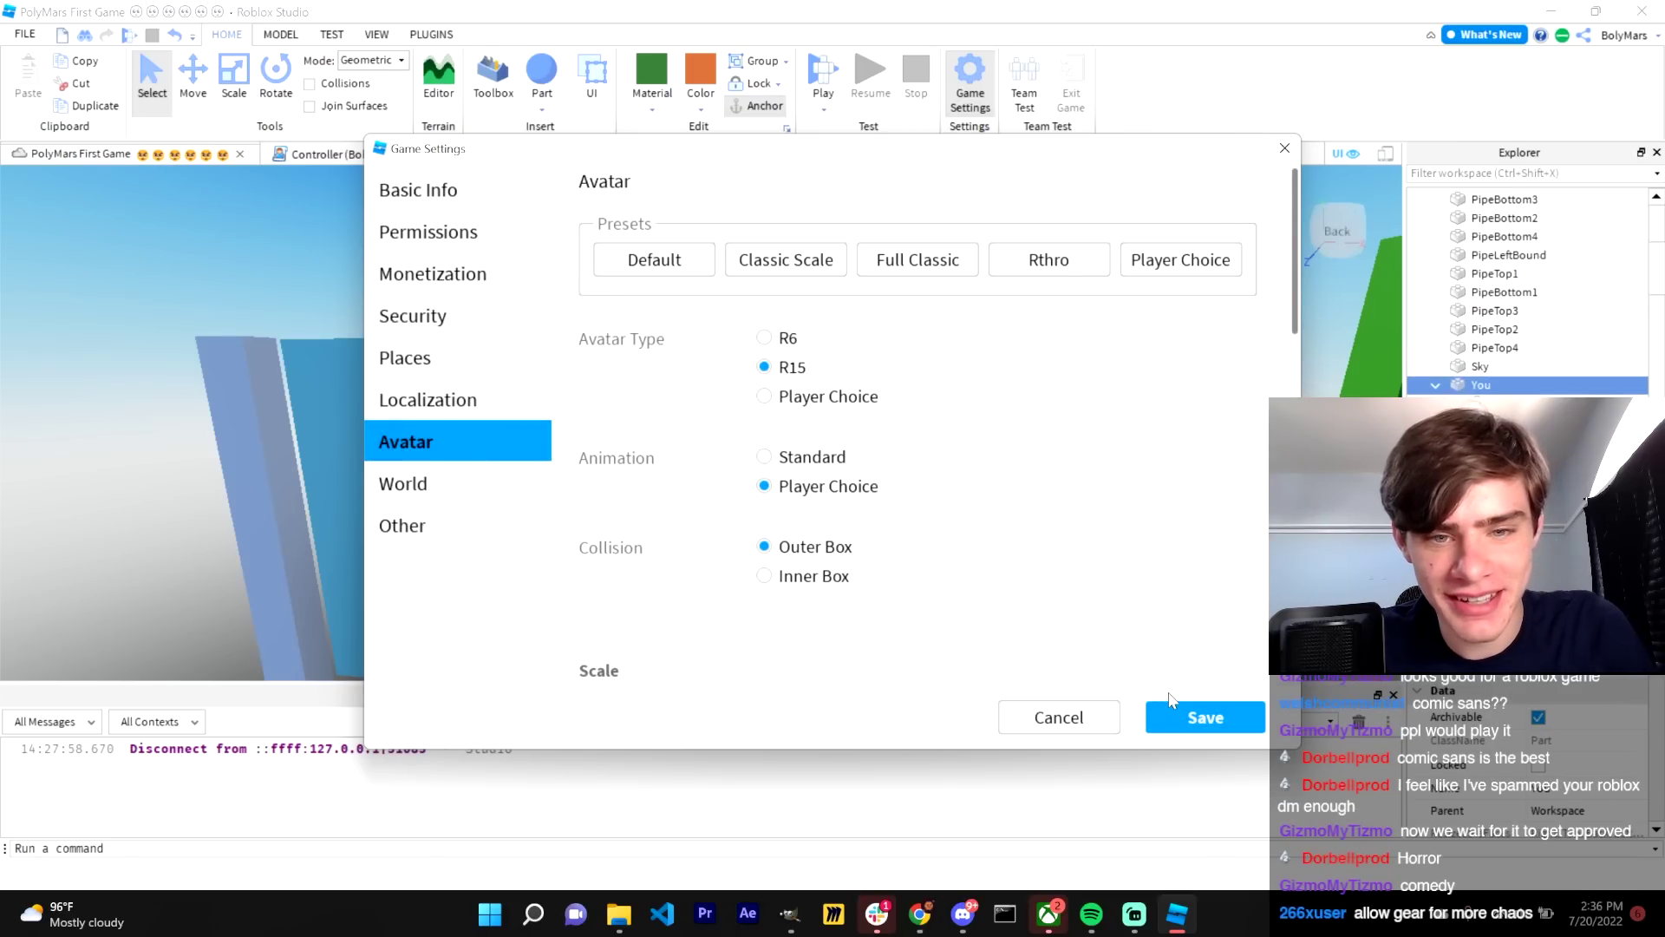
pyautogui.click(1197, 717)
pyautogui.click(919, 914)
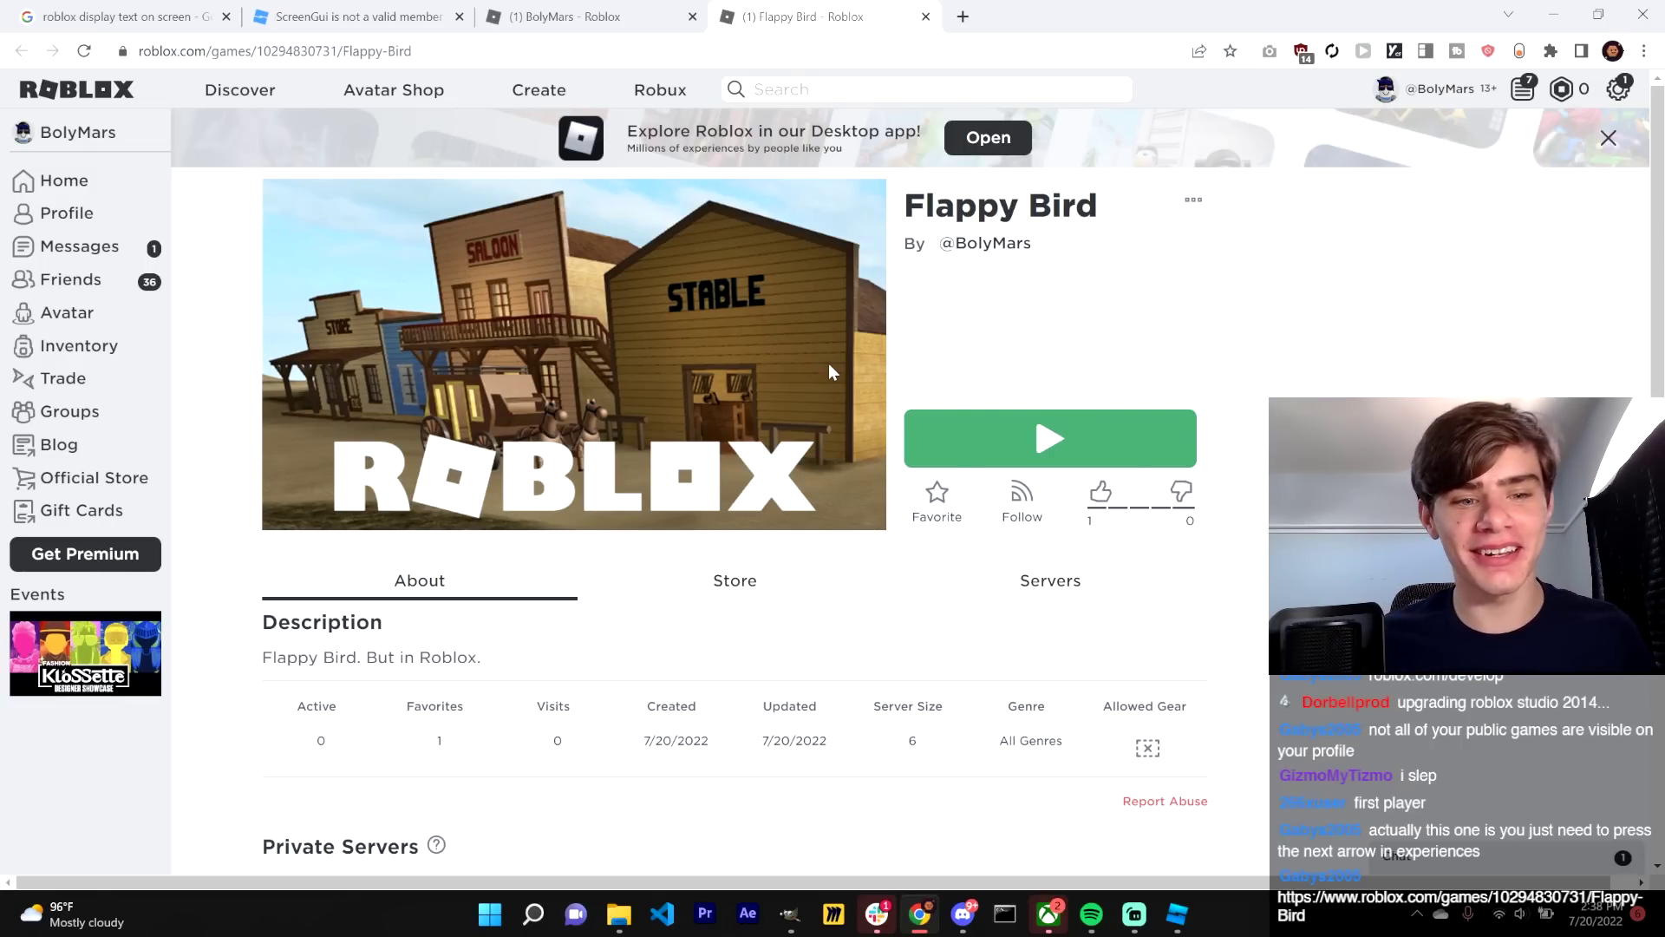
# - Close the Flappy Bird place in Studio and launch the published game from its web page
pyautogui.click(1188, 919)
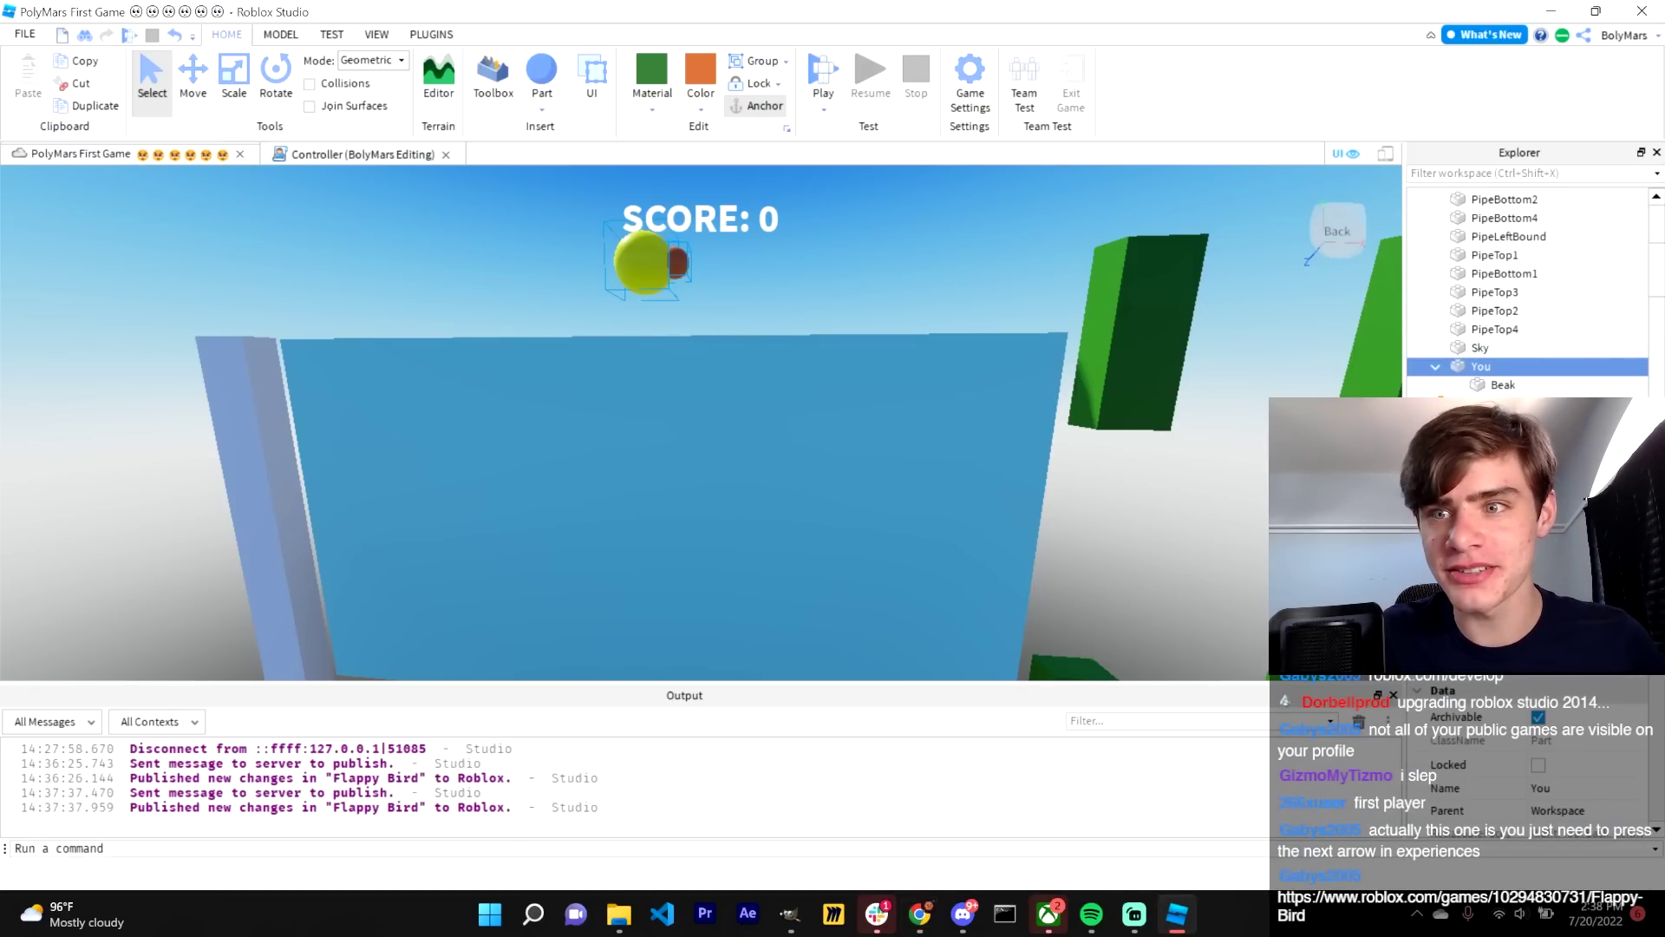
pyautogui.click(1642, 10)
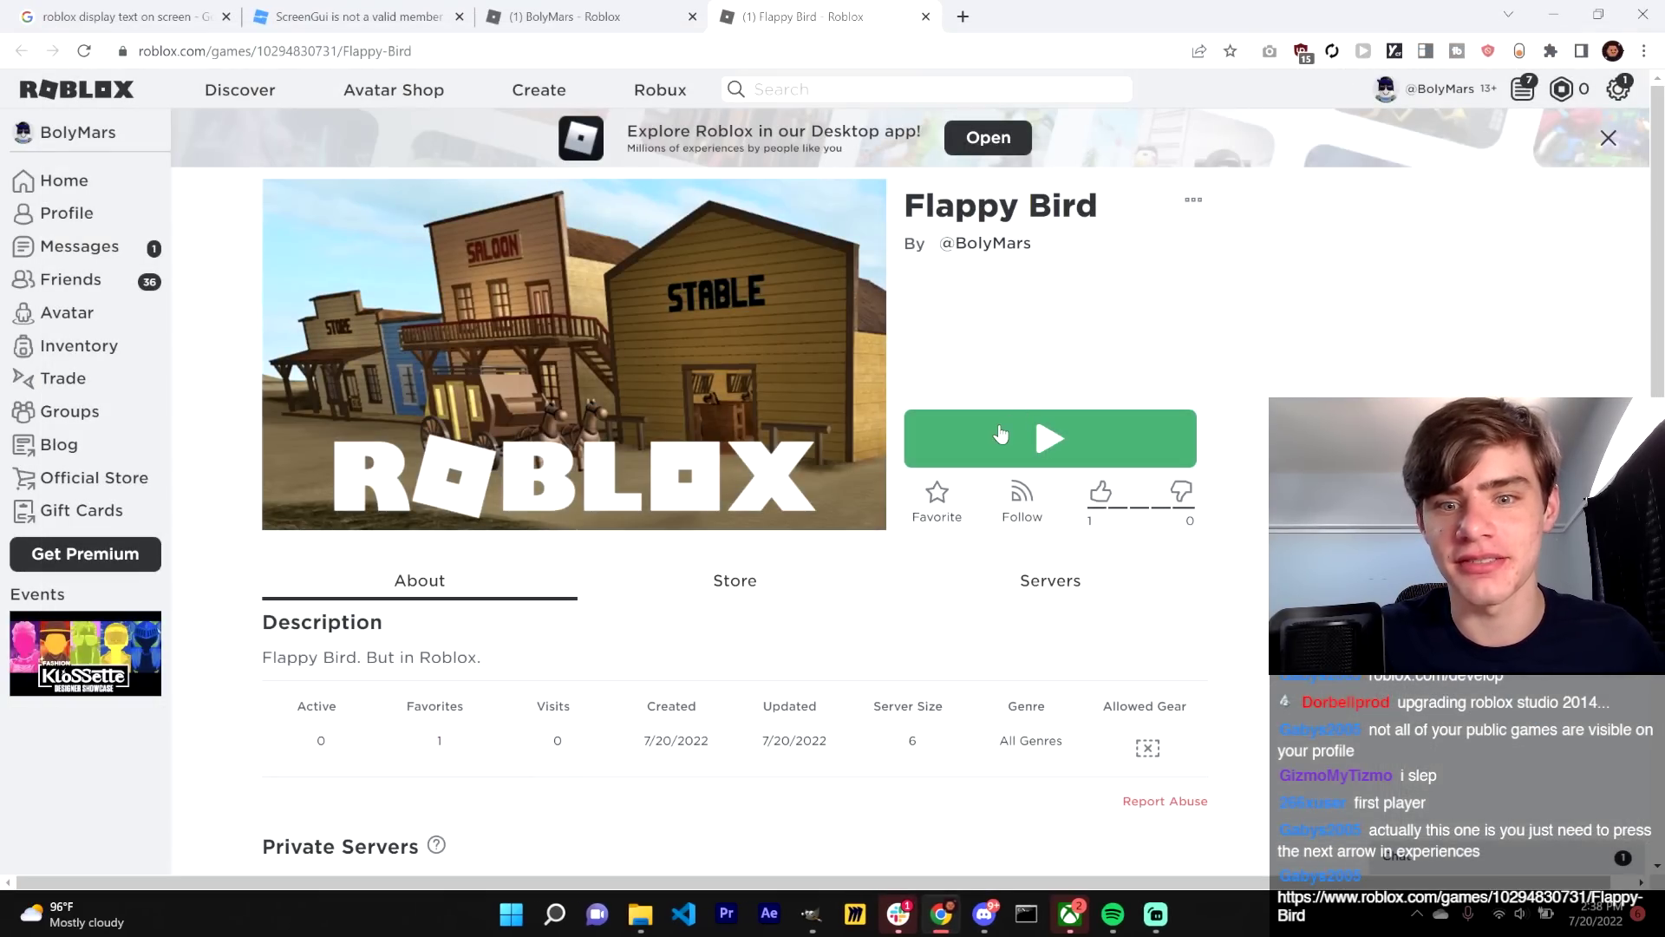
pyautogui.click(1001, 434)
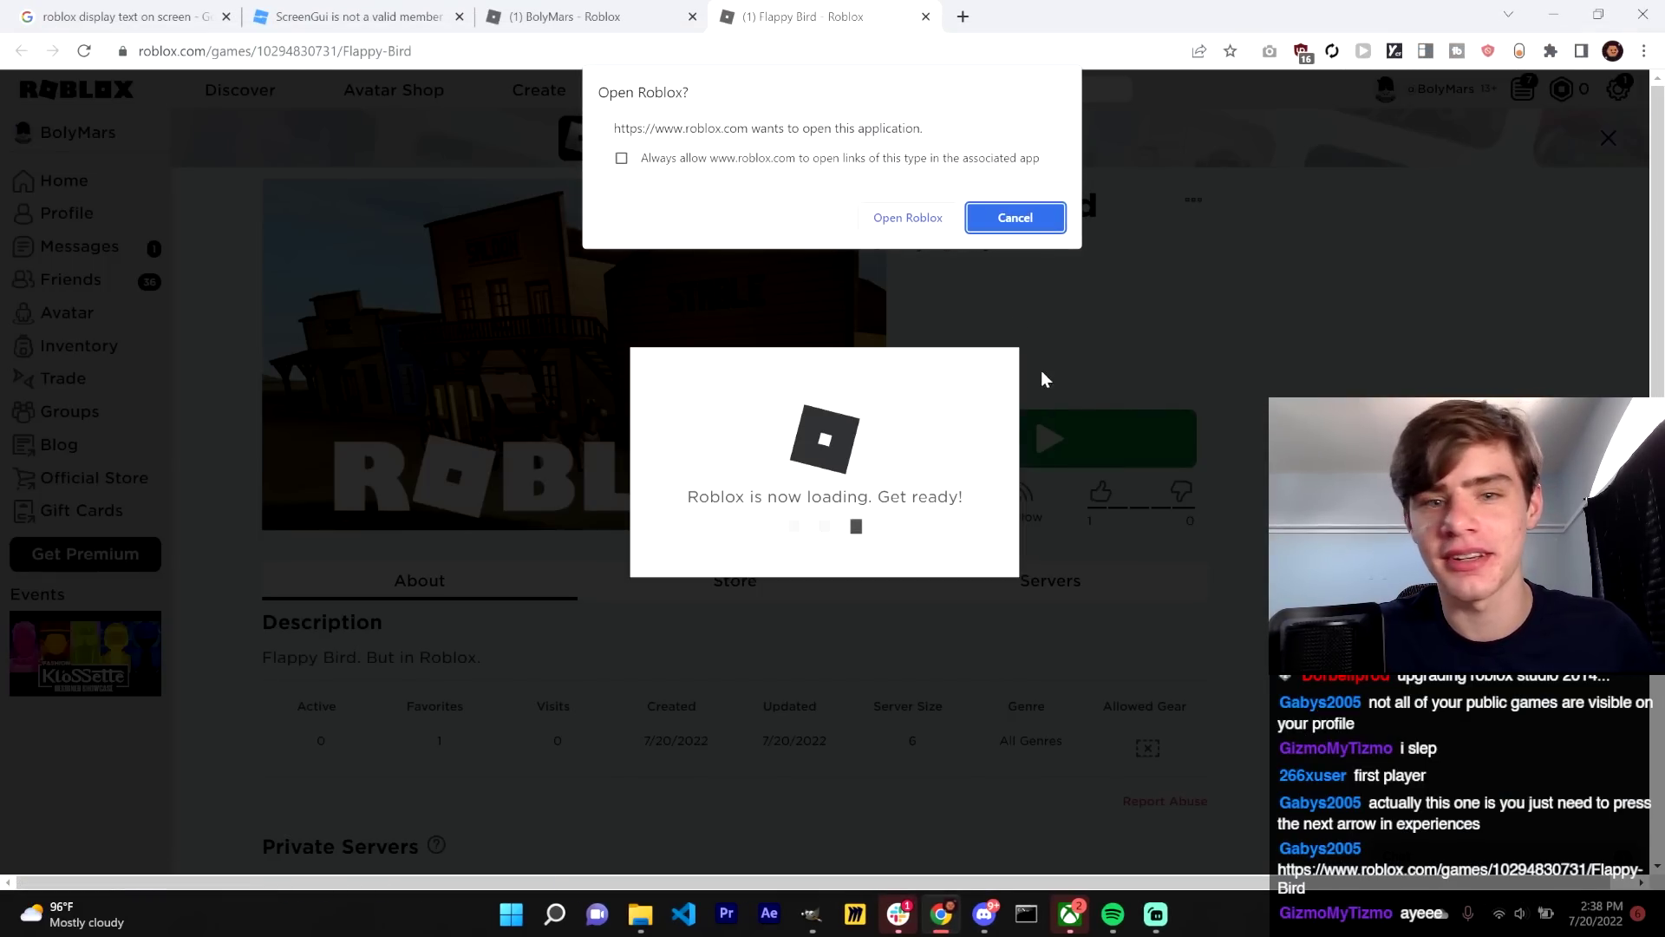
pyautogui.click(906, 217)
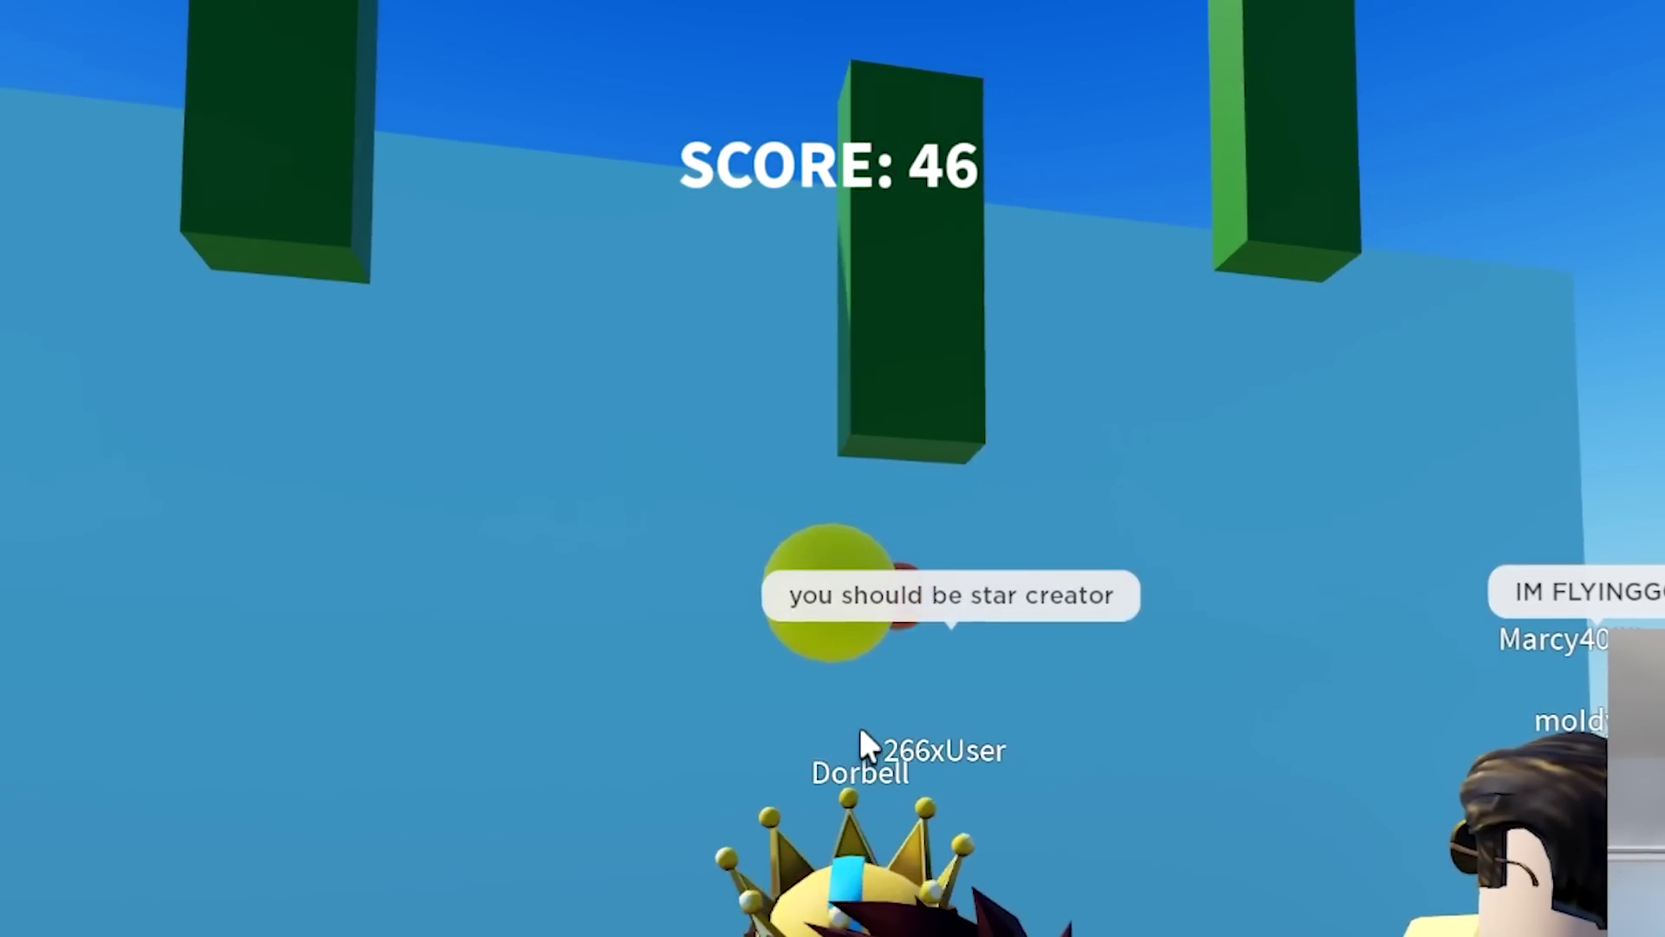
# - Flap the bird through the pipes alongside the other online players
pyautogui.click(860, 729)
pyautogui.click(860, 728)
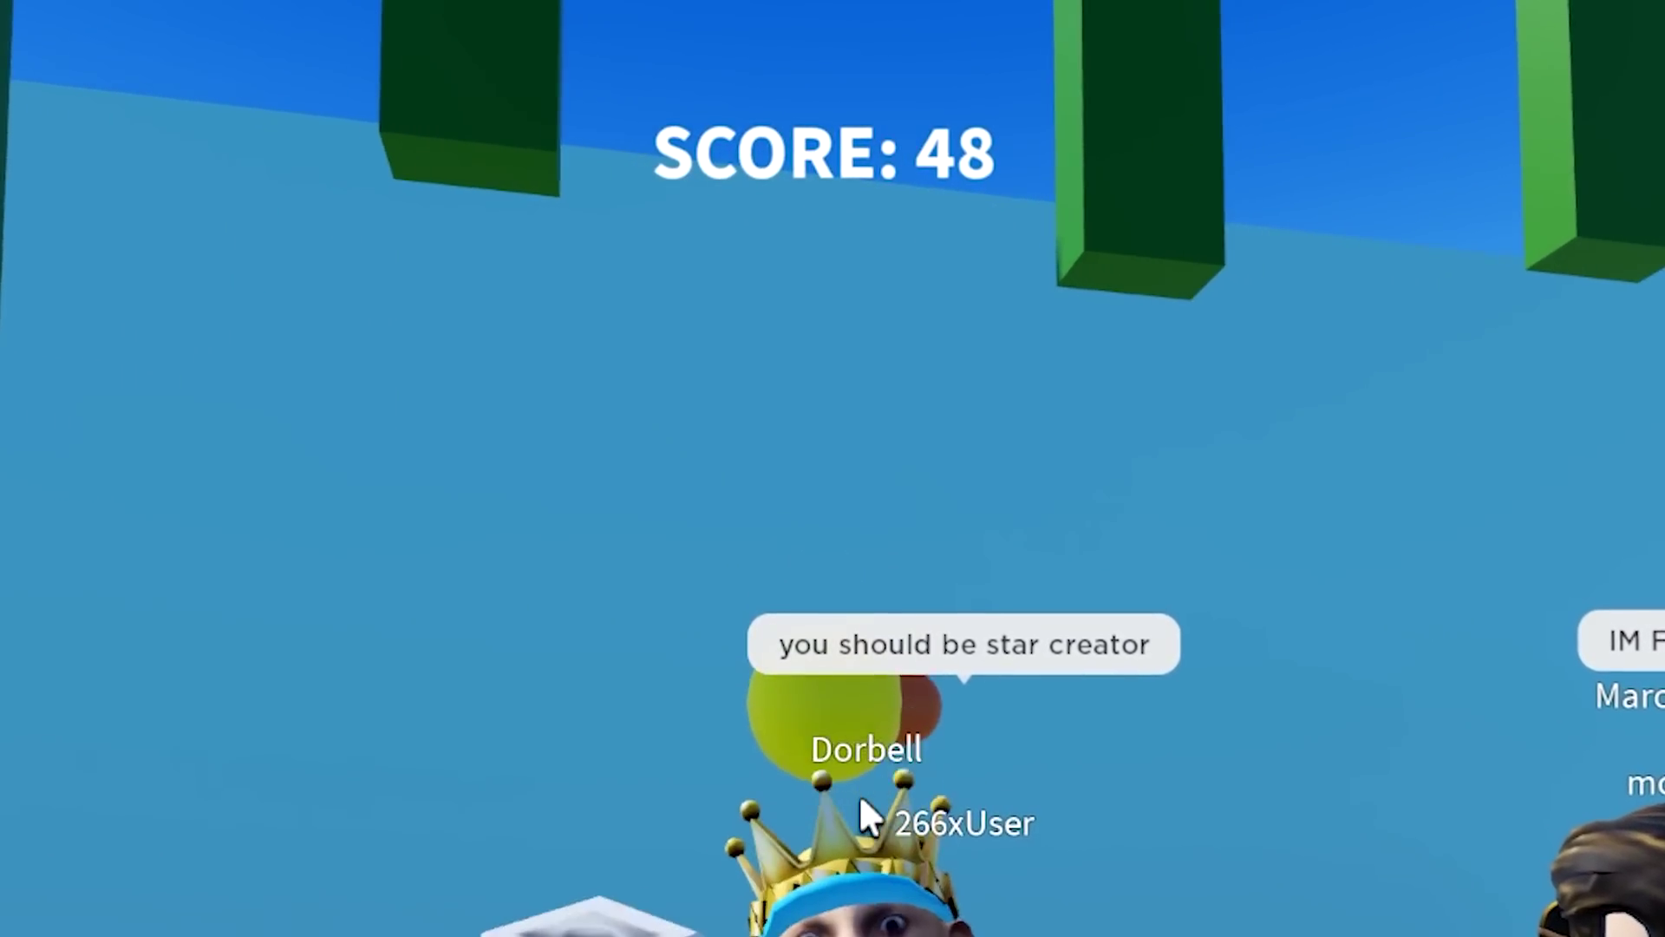
pyautogui.click(861, 777)
pyautogui.click(860, 819)
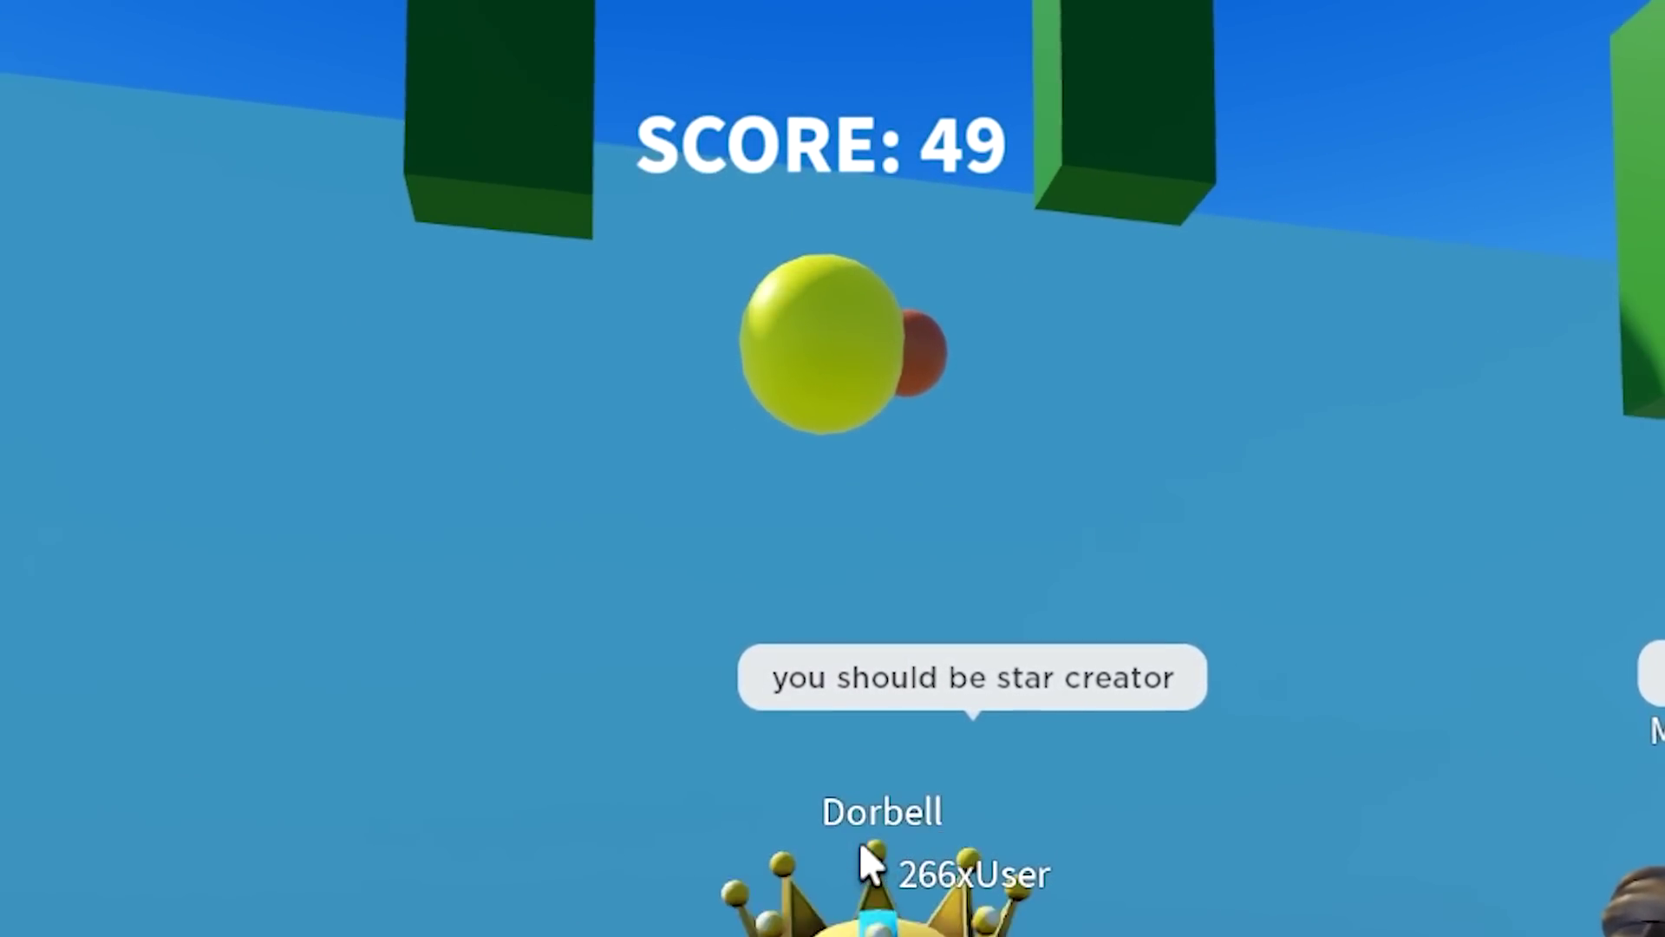
pyautogui.click(860, 820)
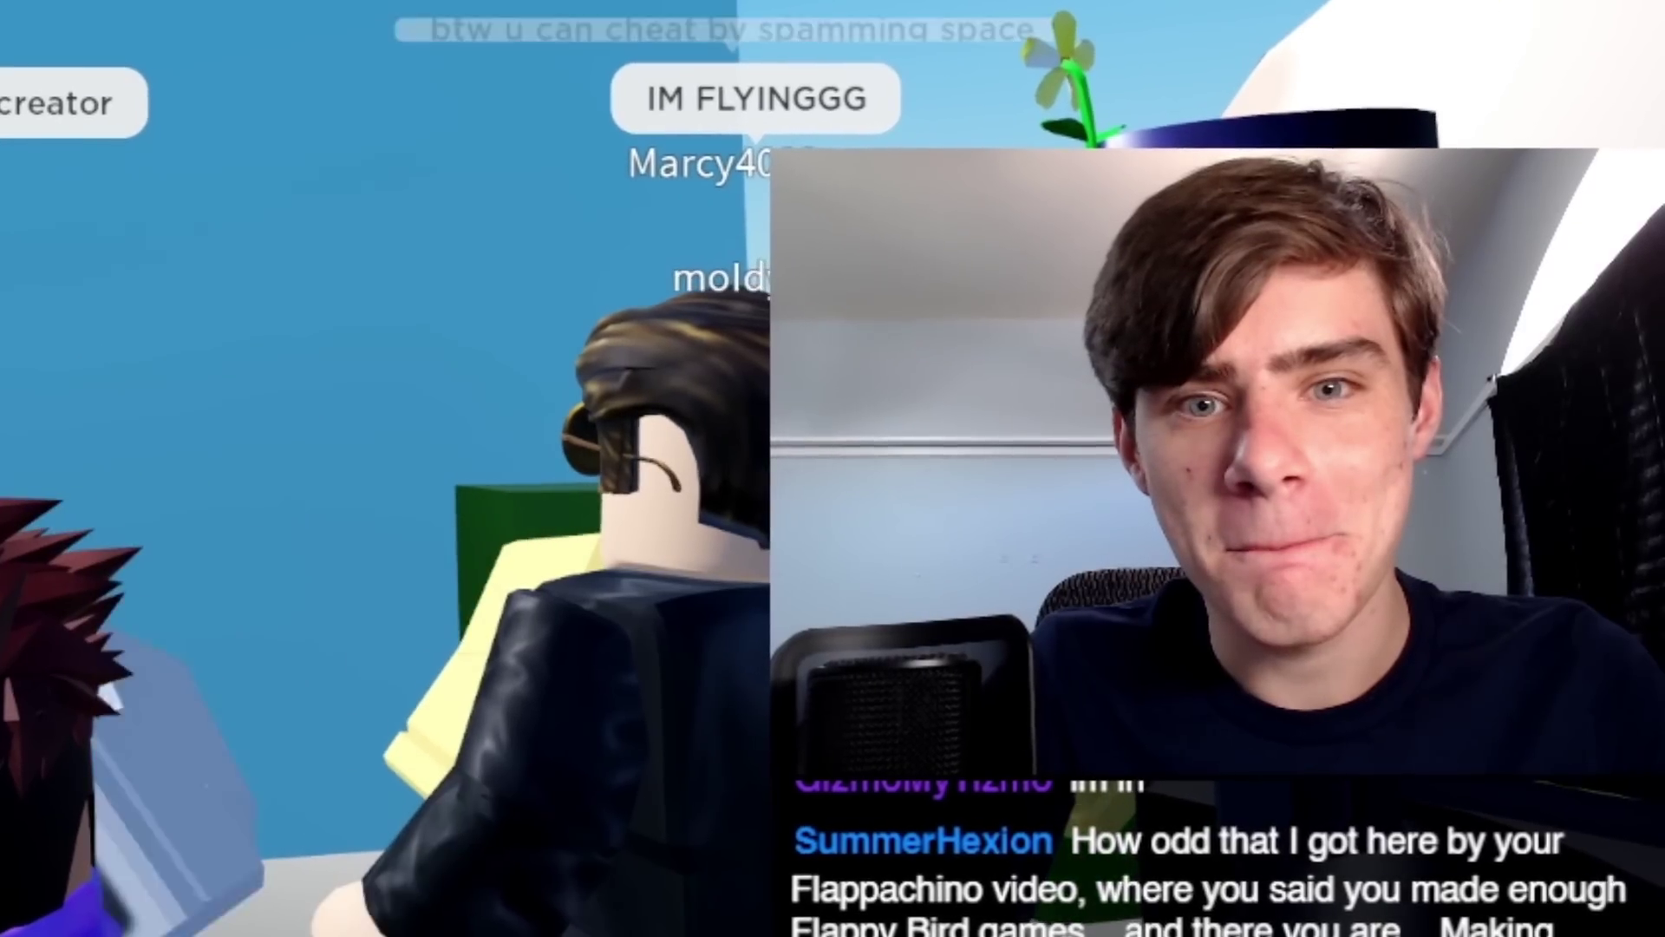
# - Leave the game and return to its page showing 6 active players
pyautogui.press('Escape')
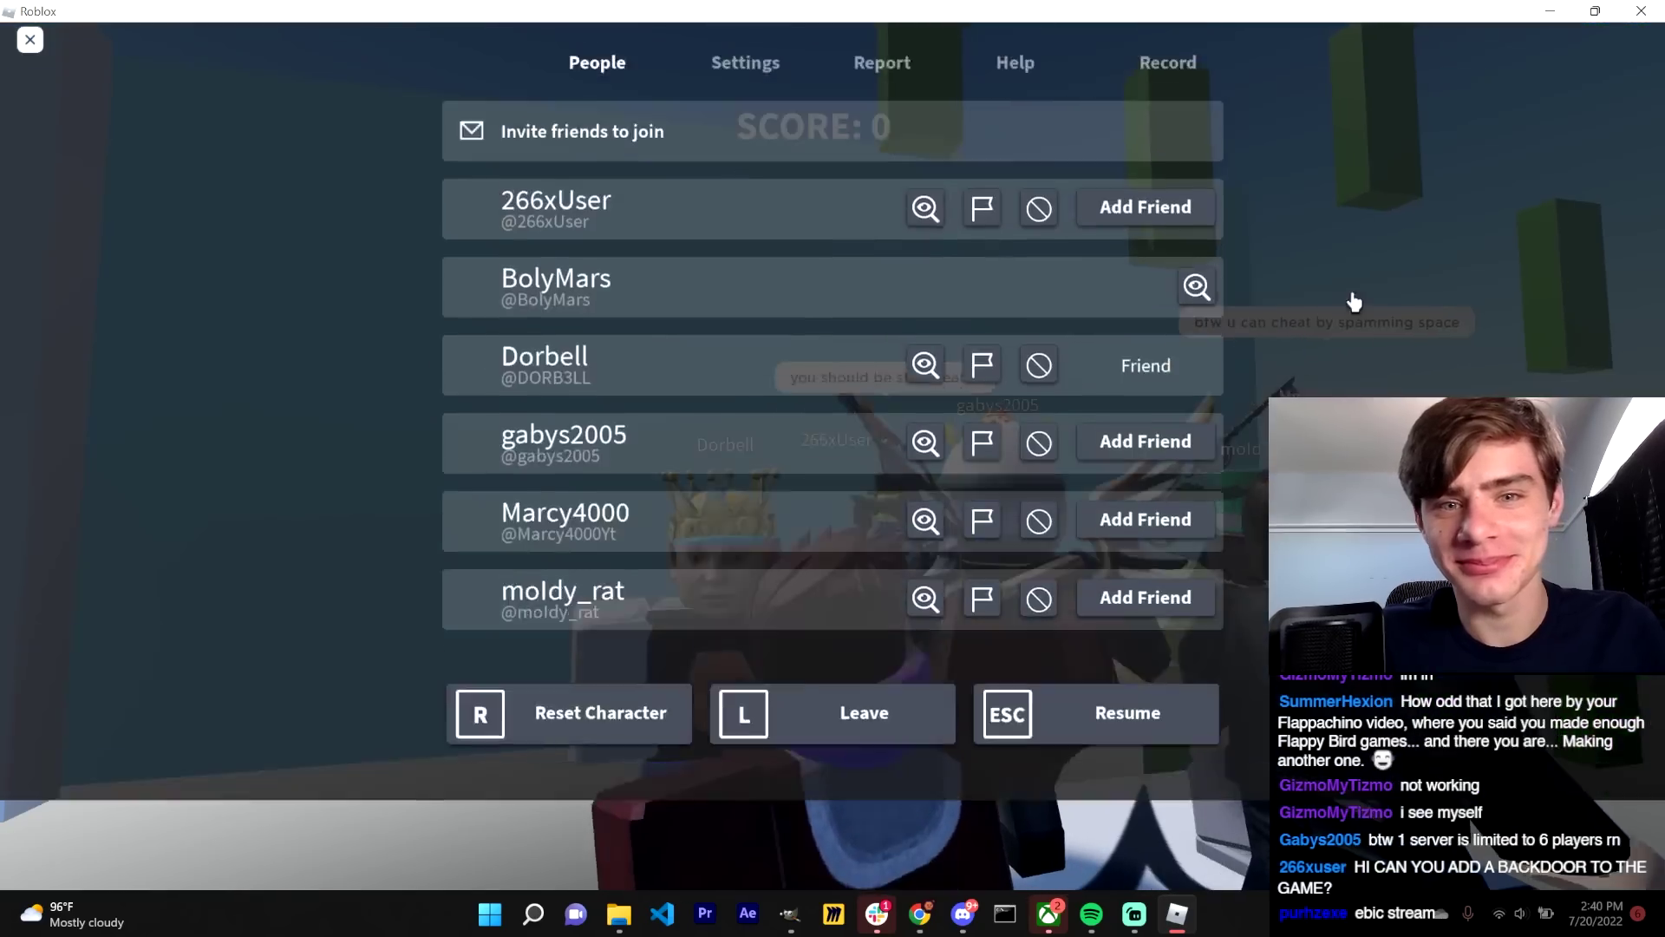
pyautogui.press('l')
pyautogui.click(906, 607)
pyautogui.scroll(5, 391, 161)
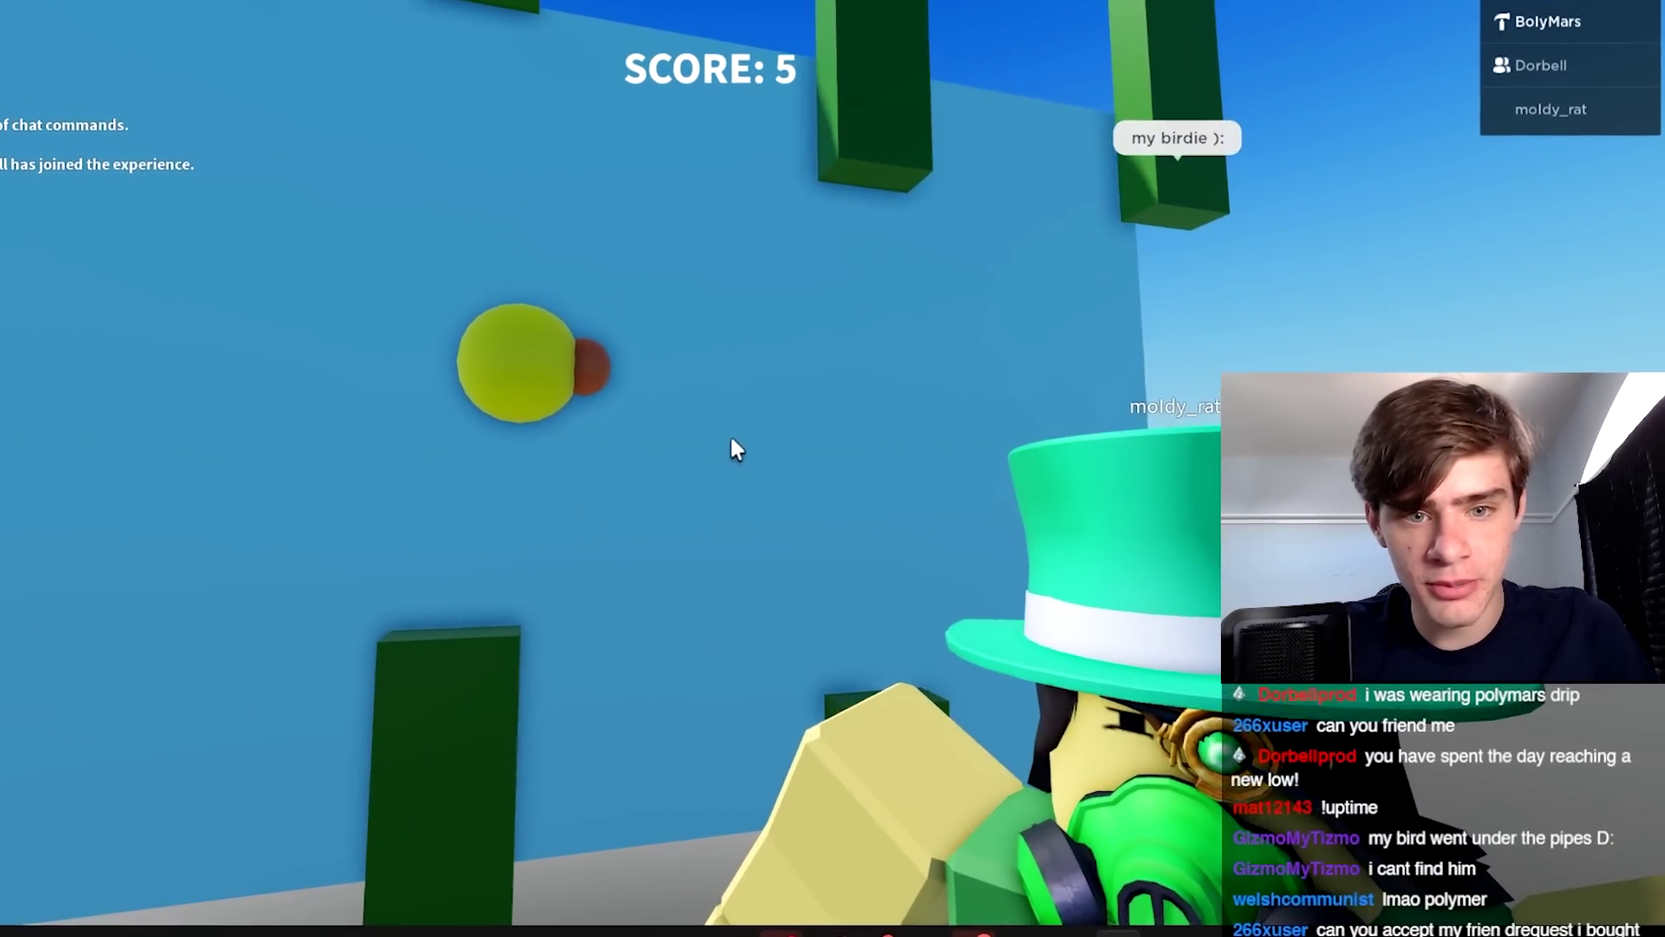
# - Flap the bird through the pipes again in the fresh live session
pyautogui.click(728, 449)
pyautogui.click(729, 449)
pyautogui.click(728, 450)
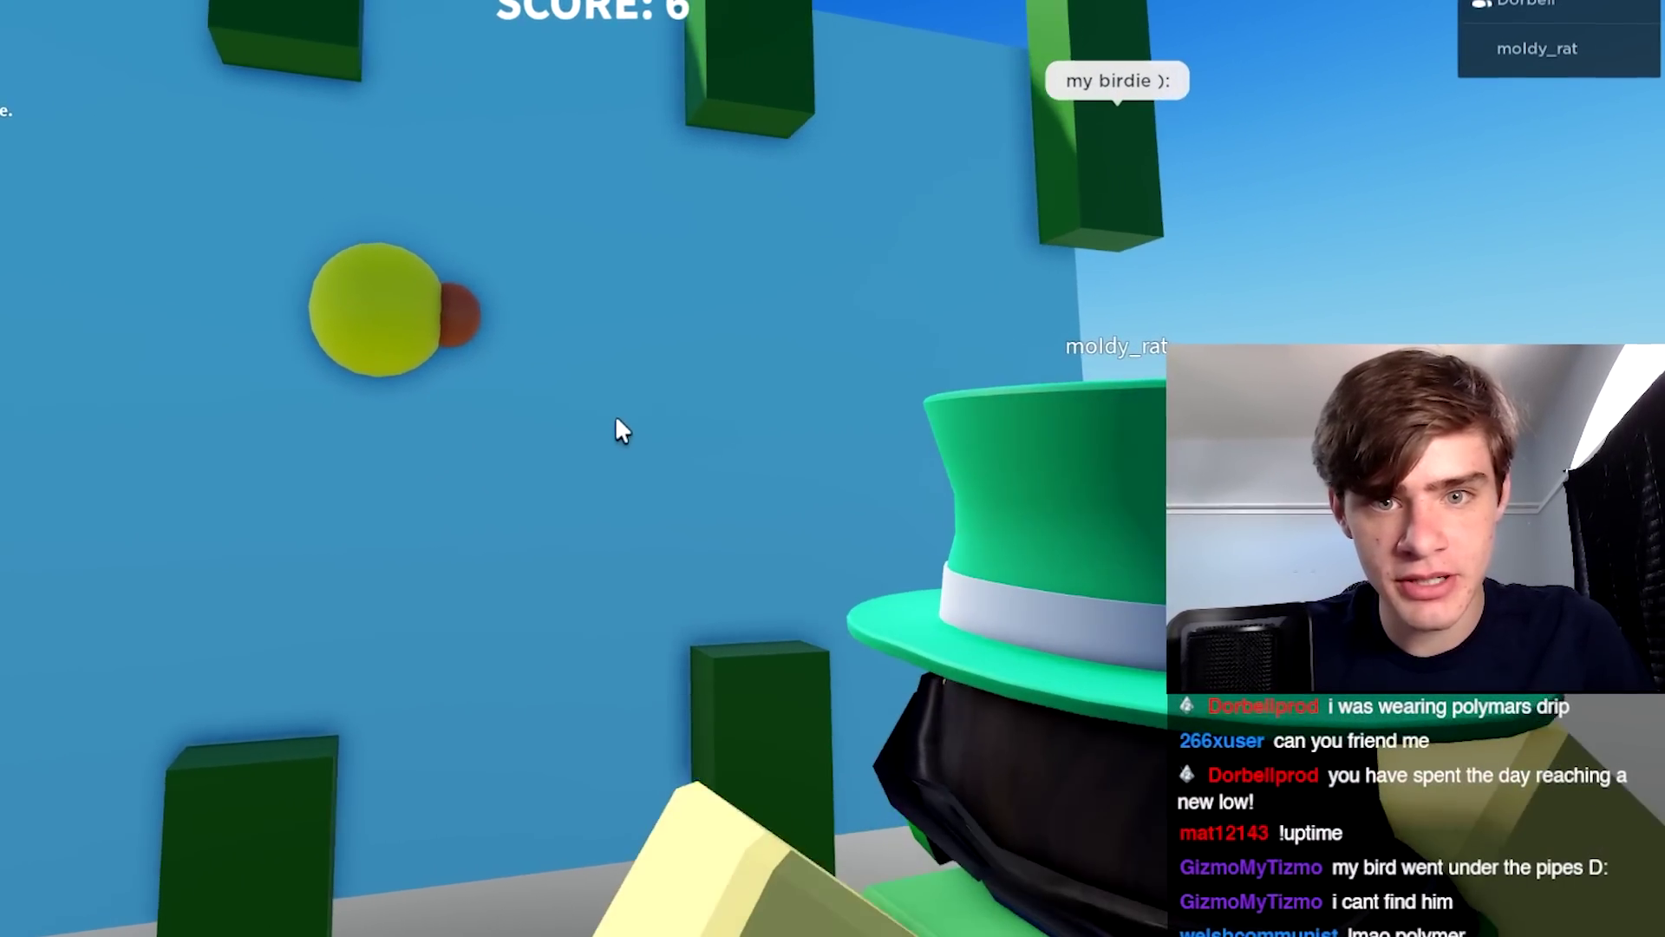
pyautogui.click(614, 414)
pyautogui.click(614, 415)
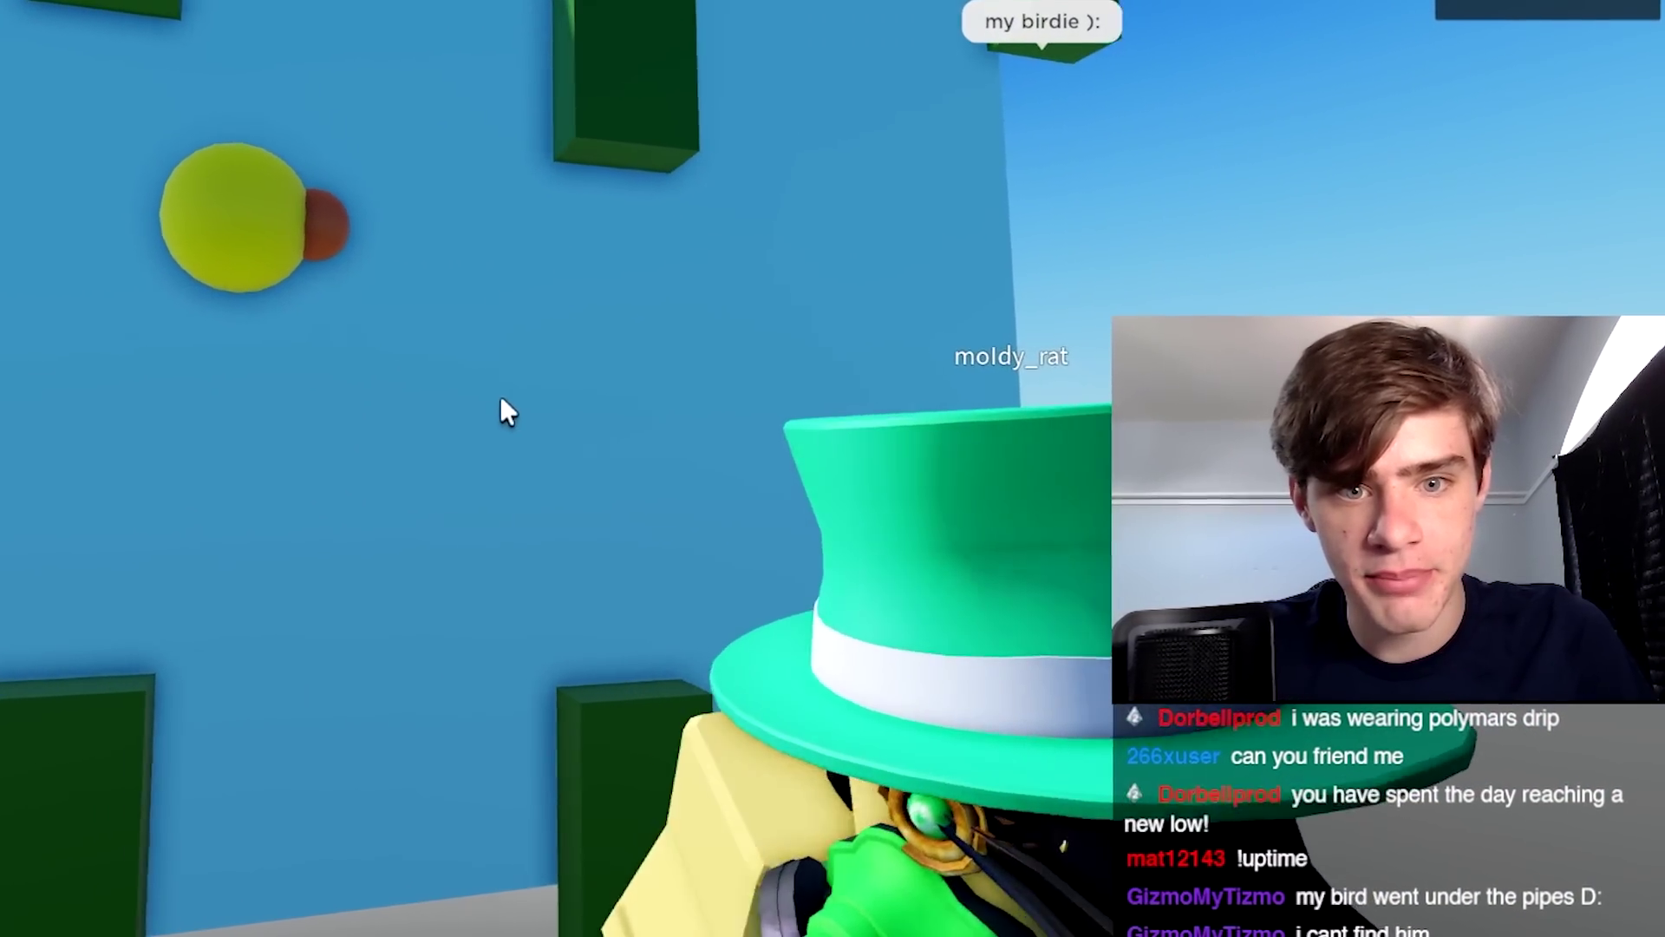
pyautogui.click(499, 401)
pyautogui.click(500, 400)
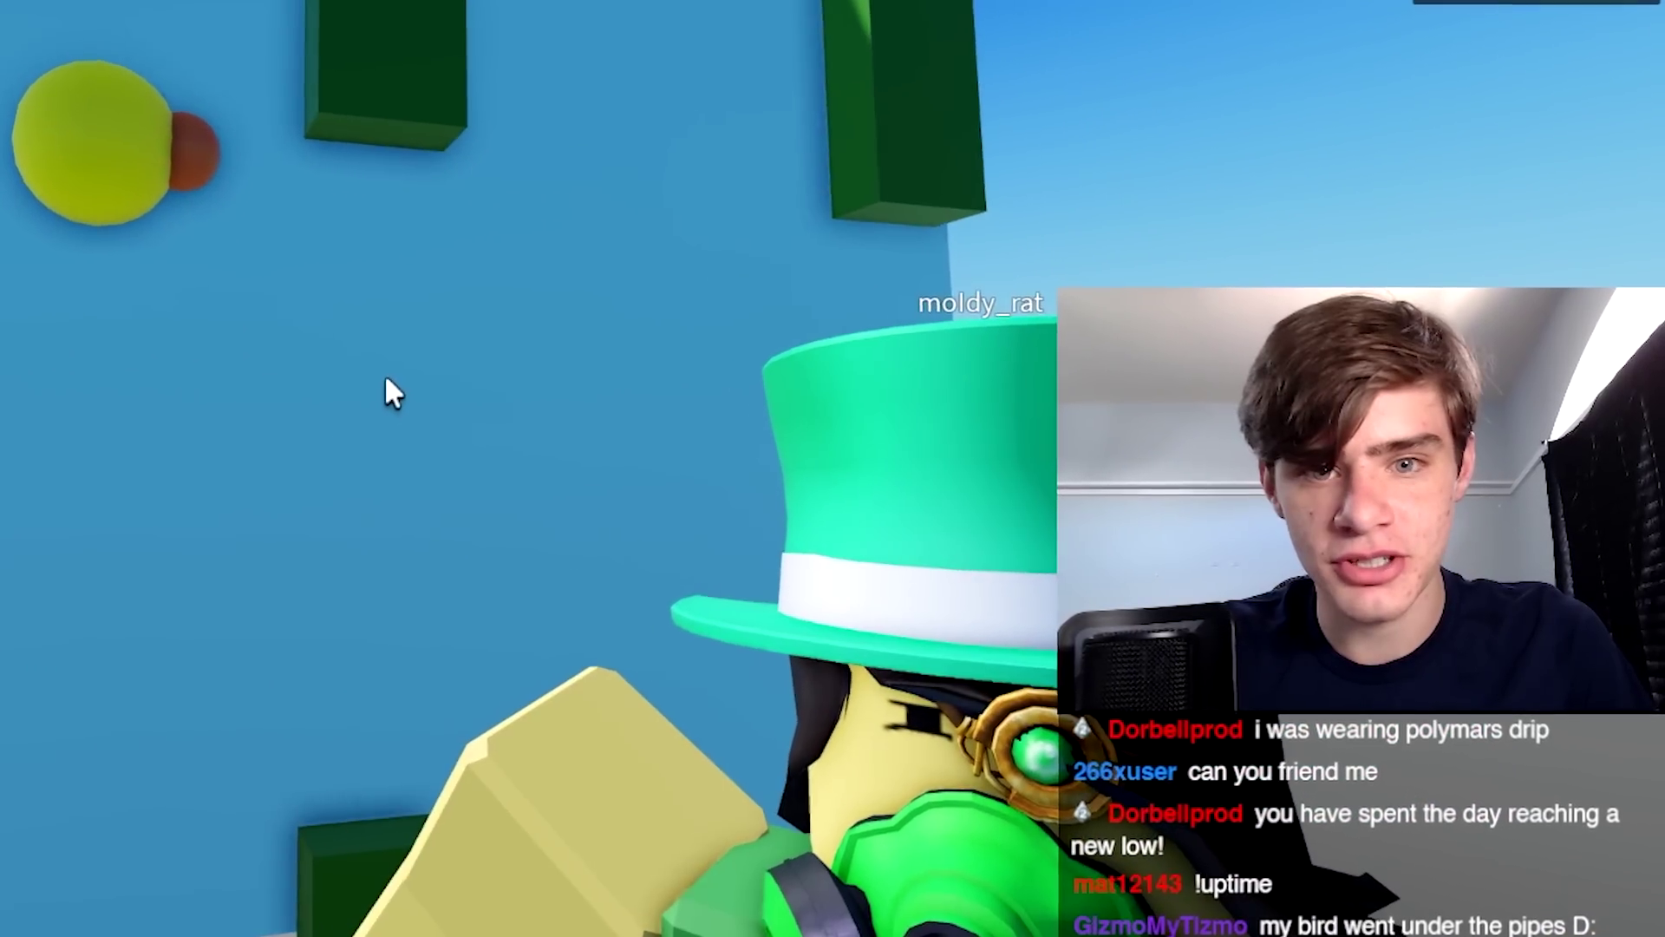
pyautogui.click(384, 379)
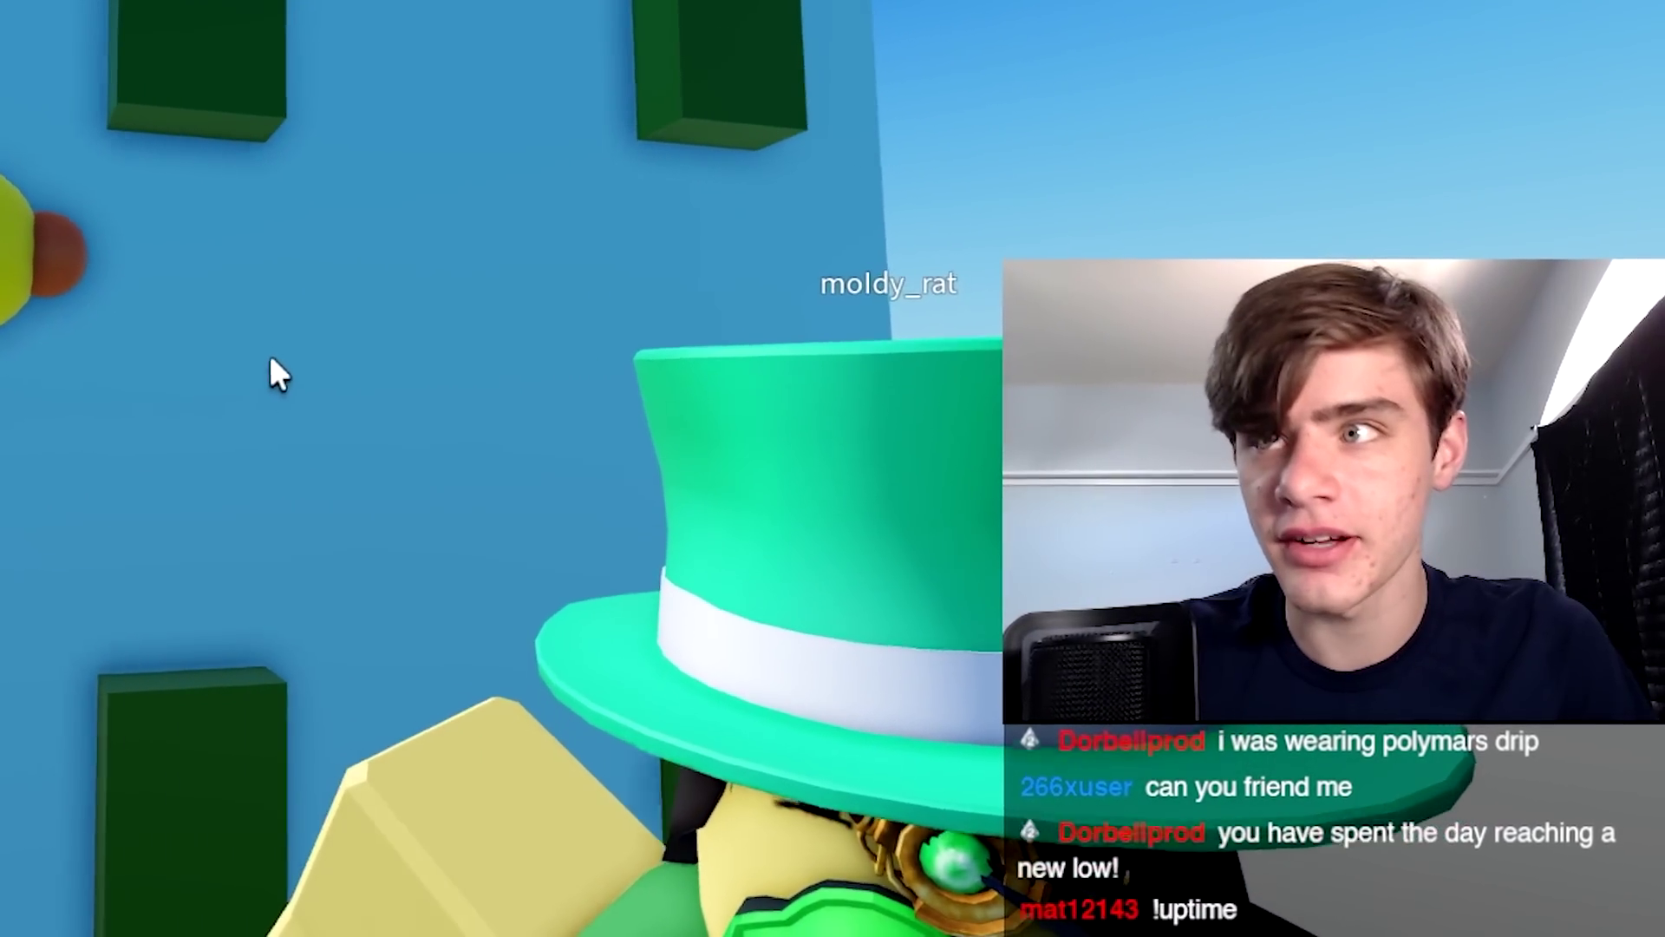
pyautogui.click(269, 358)
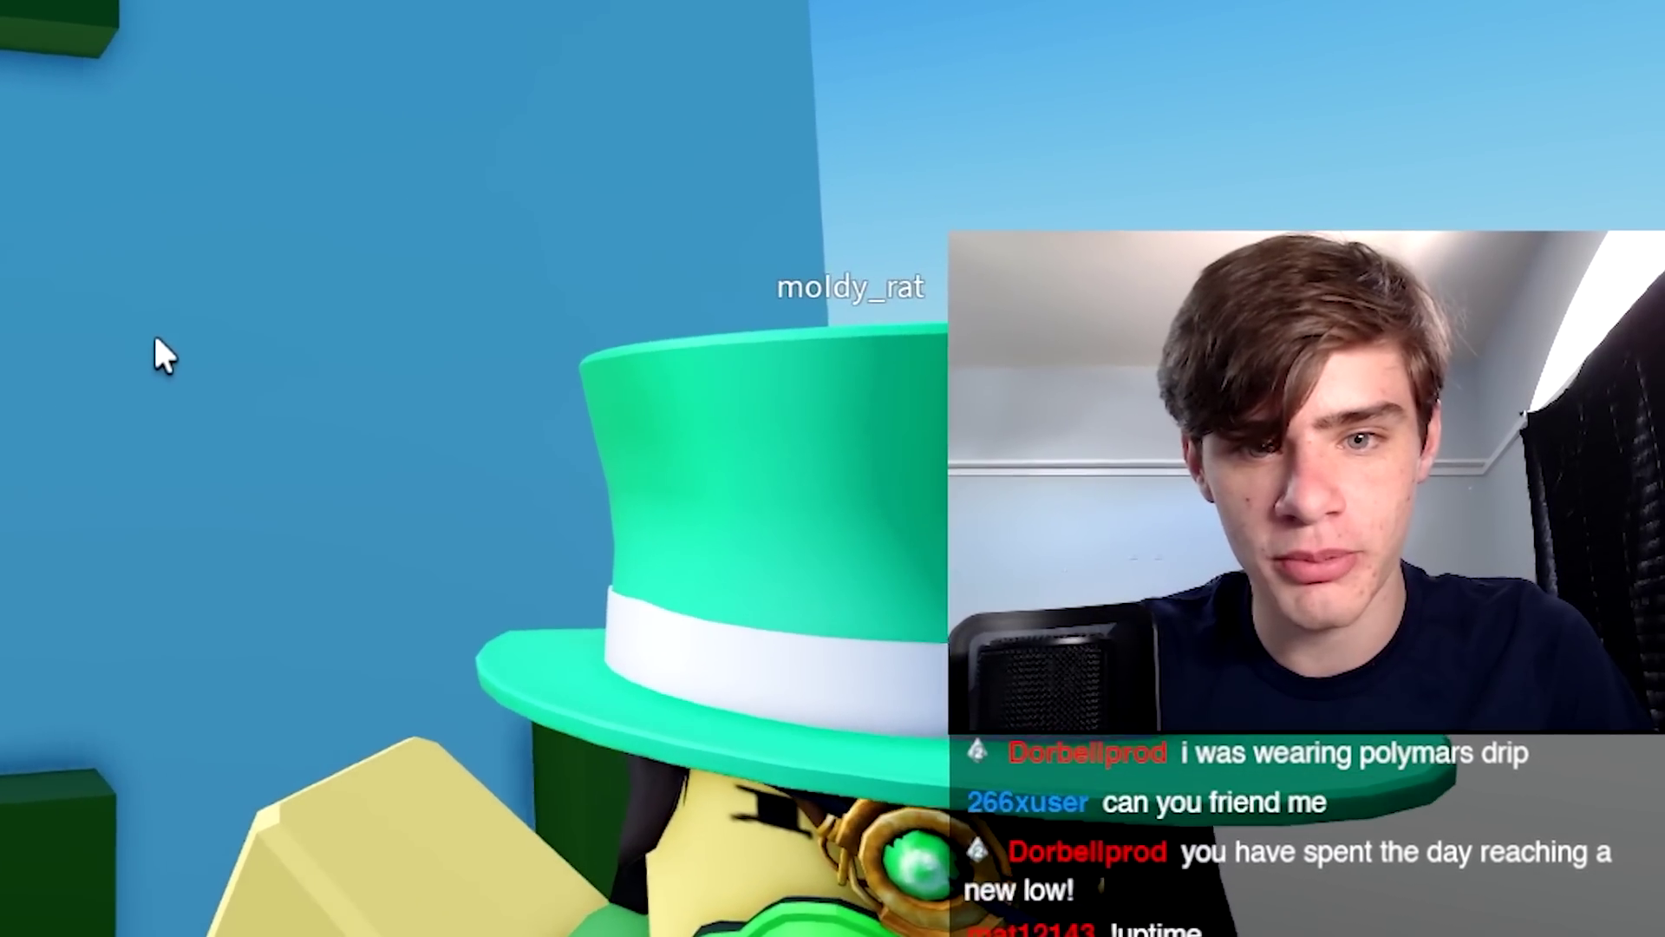